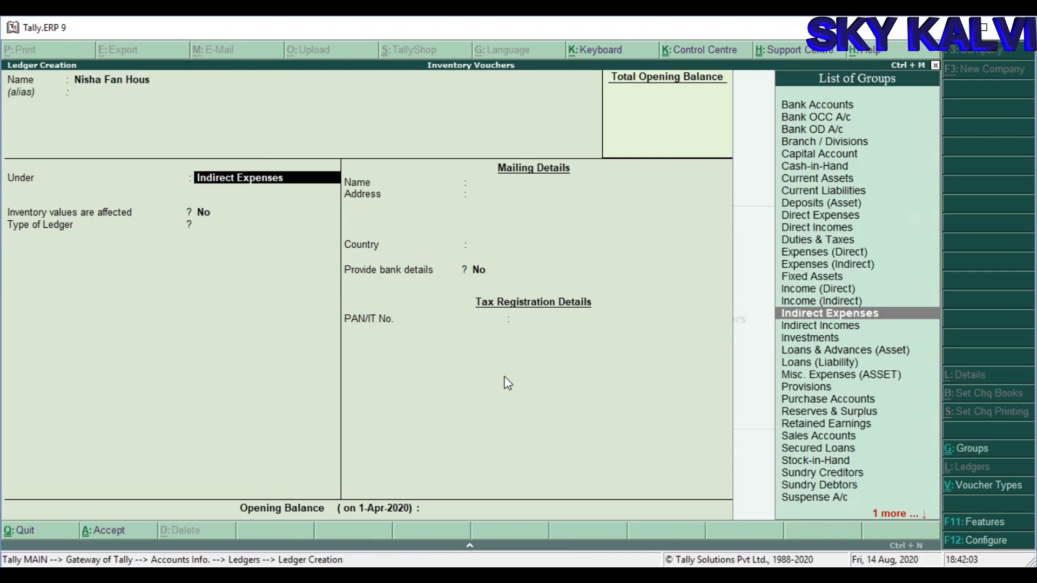
Step: Place the Nisha Fan Hous ledger under Sundry Creditors with bill-by-bill balances set to Yes, and save it
text(n)
key(Return)
key(Return)
key(Return)
key(Return)
key(Return)
key(Return)
key(Return)
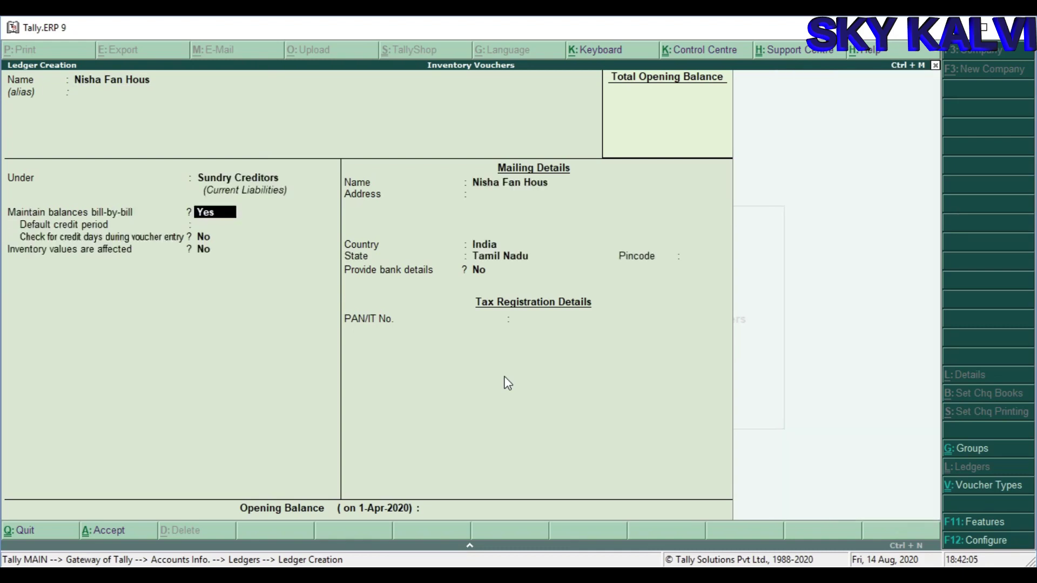
key(Return)
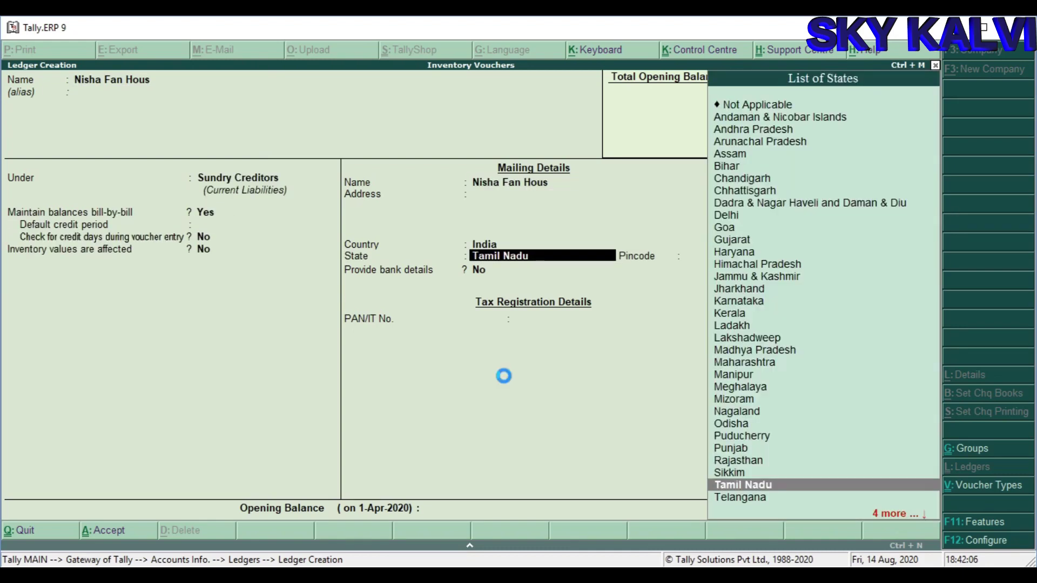
key(ctrl+a)
Step: Create a Purchase ledger under Purchase Accounts with inventory values affected set to Yes and ledger type Not Applicable
text(Purchase)
key(Return)
key(Return)
text(Pu)
key(Return)
key(Return)
key(Return)
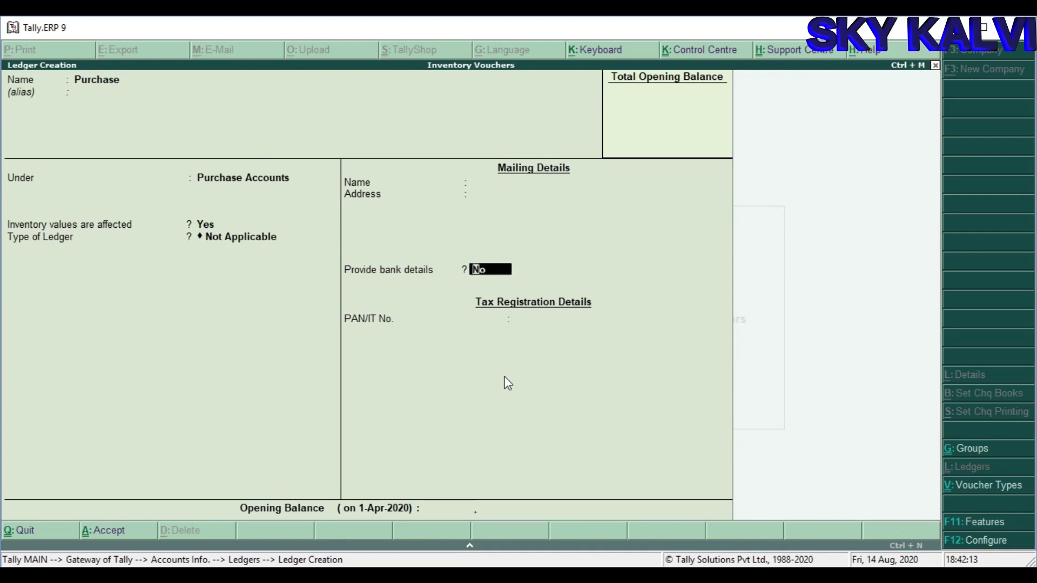
key(Return)
key(Return)
key(Return)
key(Return)
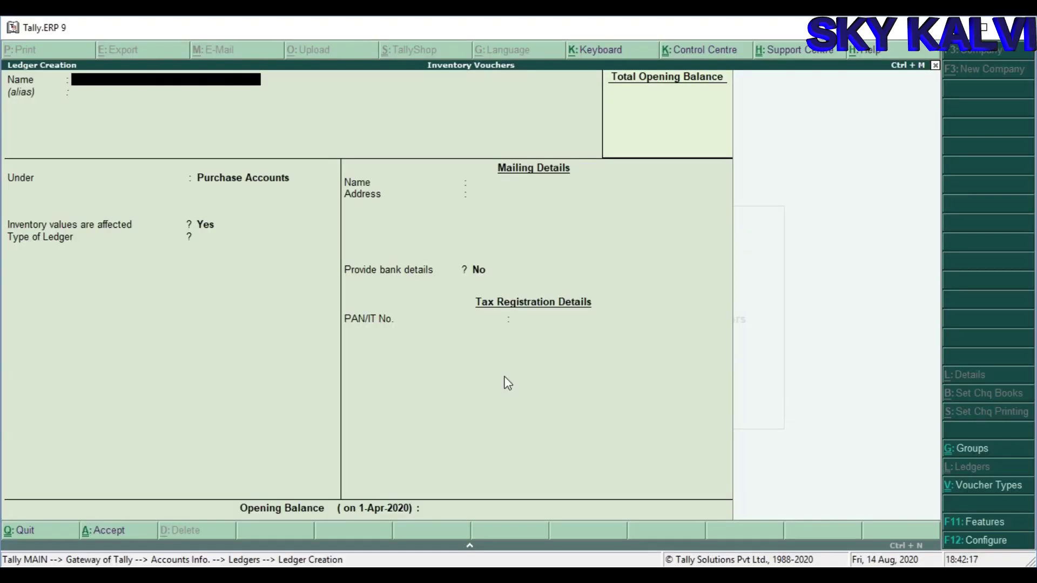
Step: Create the Rani Electricals ledger under Sundry Creditors with bill-by-bill balances left at No
text(Rani Electricals)
key(Return)
text(Sun)
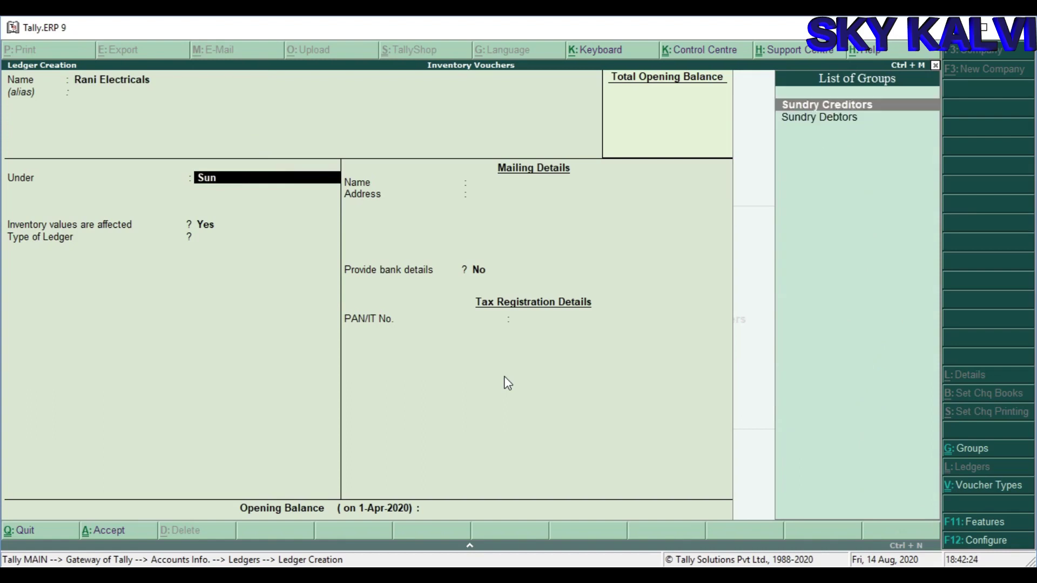
key(Return)
key(Return)
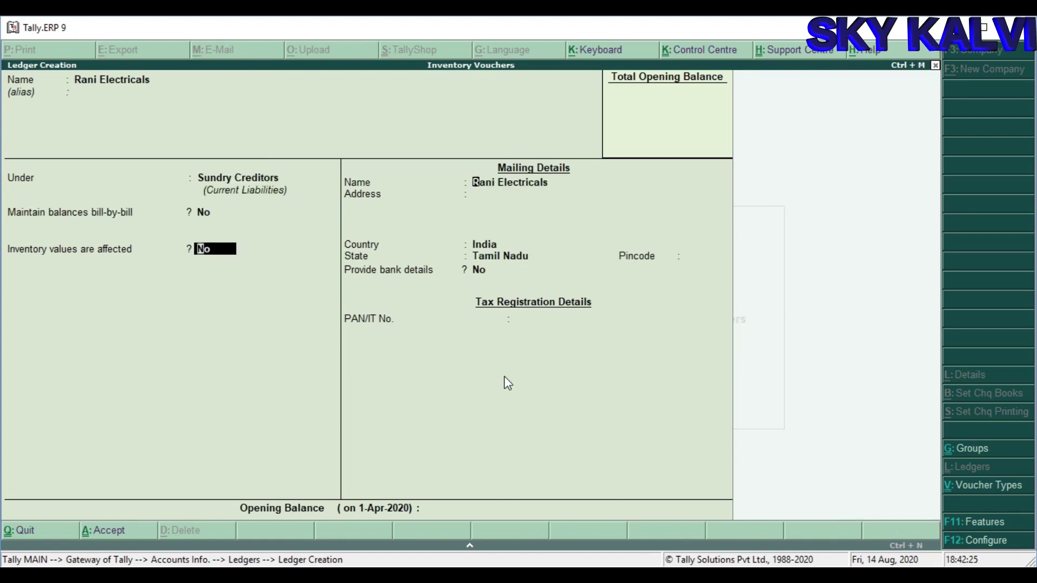
key(Return)
key(ctrl+a)
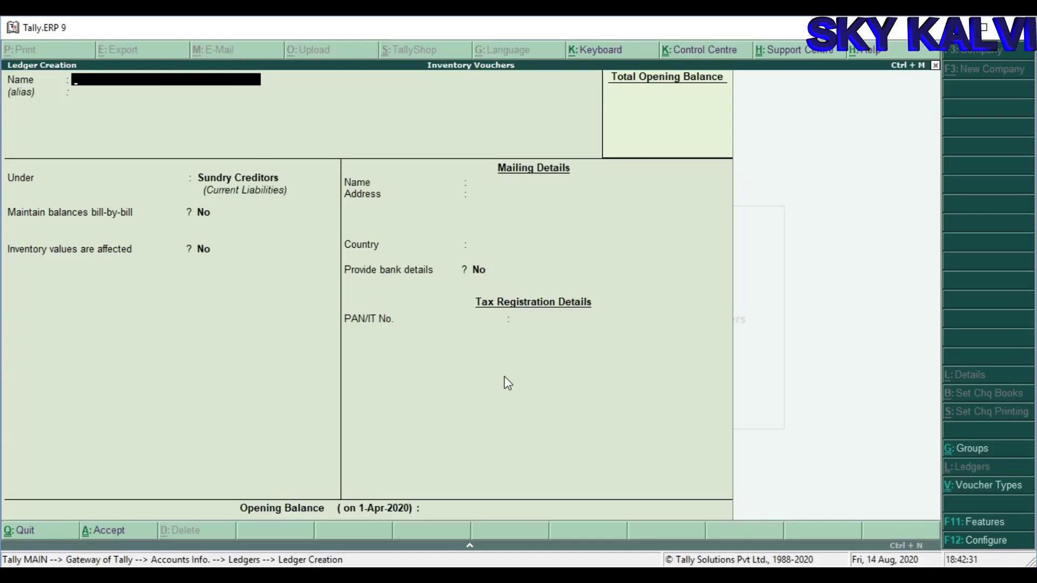
Step: Name the new ledger Anjali Traders and place it under Sundry Debtors
text(Anjali Traders)
key(Return)
key(Return)
text(Su)
key(Down)
key(Return)
key(Return)
key(Return)
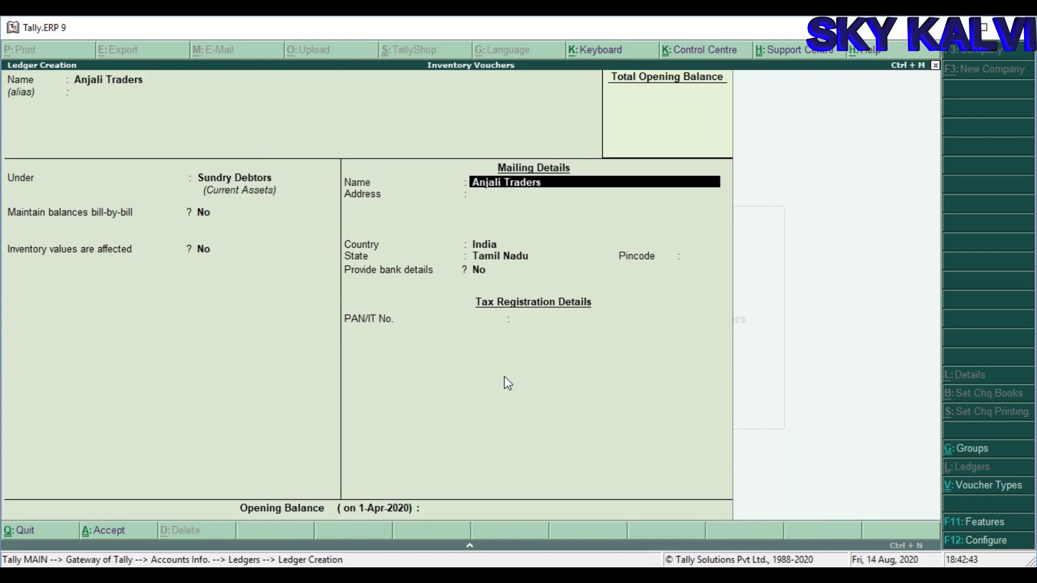
Step: Set Maintain balances bill-by-bill to Yes for Anjali Traders, keep the other defaults, and save the ledger
key(BackSpace)
key(BackSpace)
key(y)
key(Return)
key(Return)
key(Return)
key(Return)
key(Return)
key(Return)
key(Return)
key(Return)
key(Return)
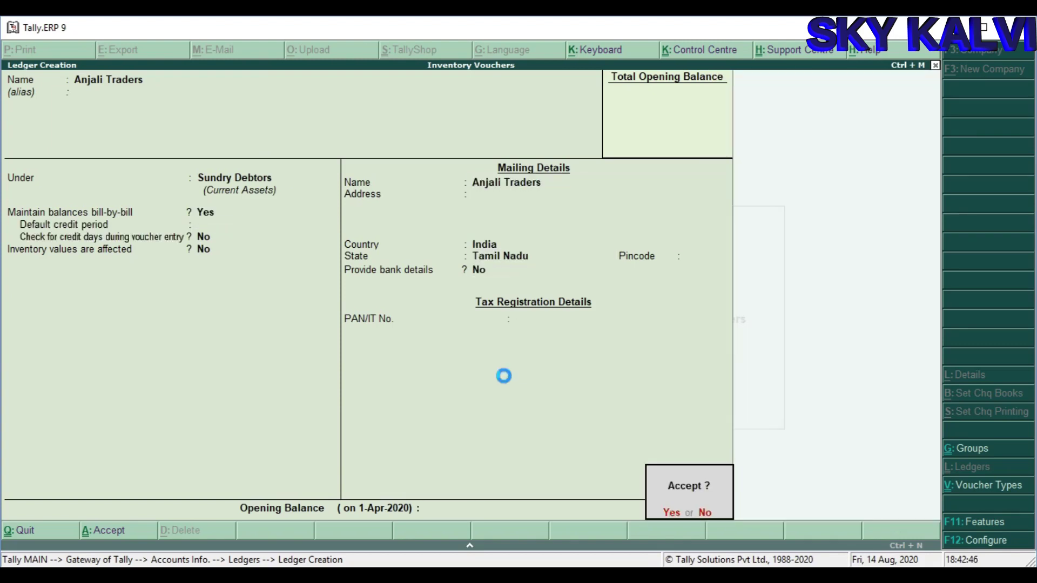
key(y)
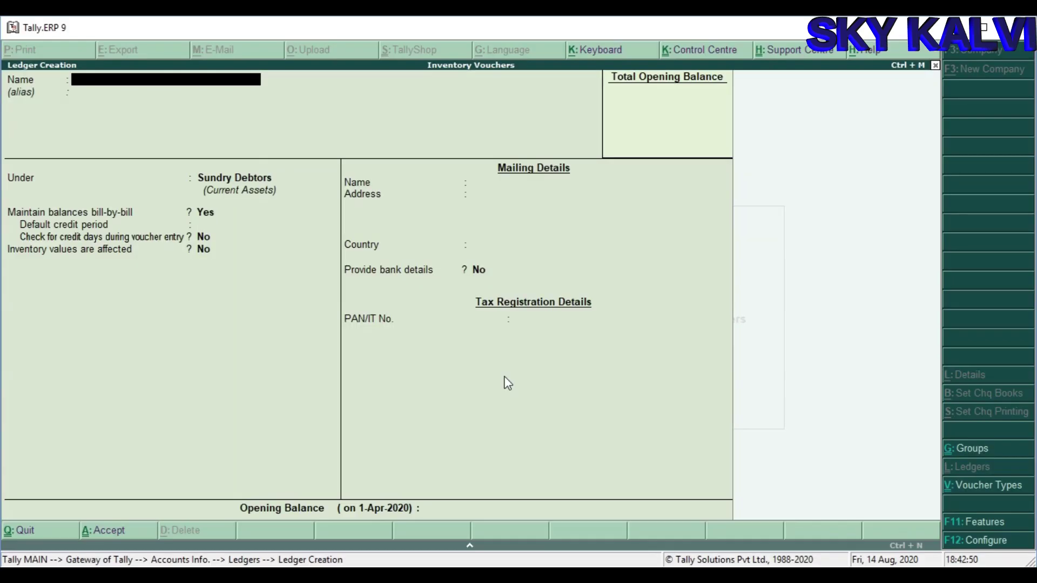
Step: Create the Abi Traders ledger under Sundry Debtors with bill-by-bill balances kept at Yes
text(Abi Traders)
key(Return)
key(Return)
key(Return)
key(Return)
key(Return)
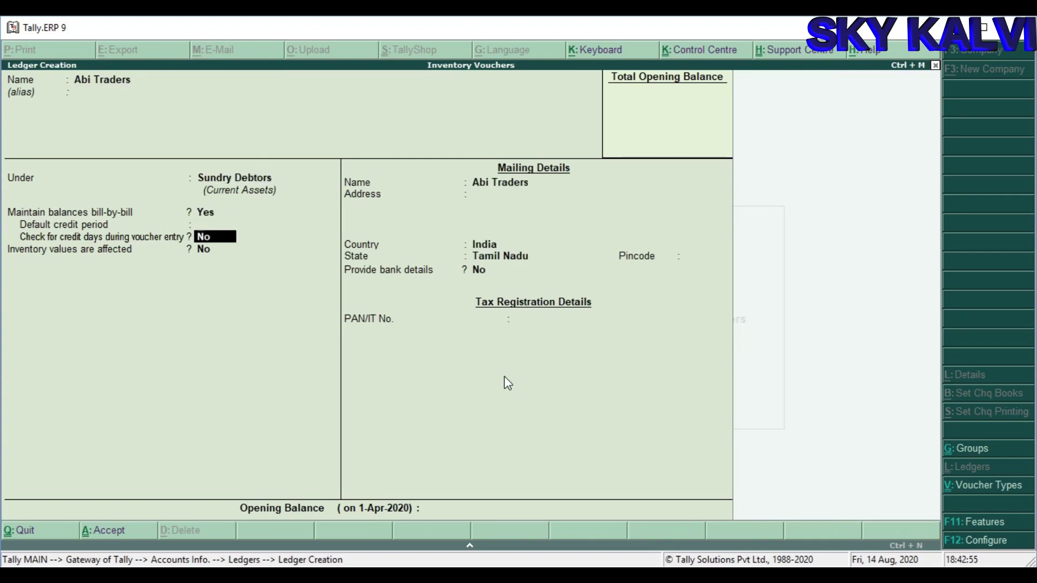
key(ctrl+a)
Step: Name the new ledger Sales and leave its alias empty
text(Sa)
text(les3)
key(BackSpace)
text(ea)
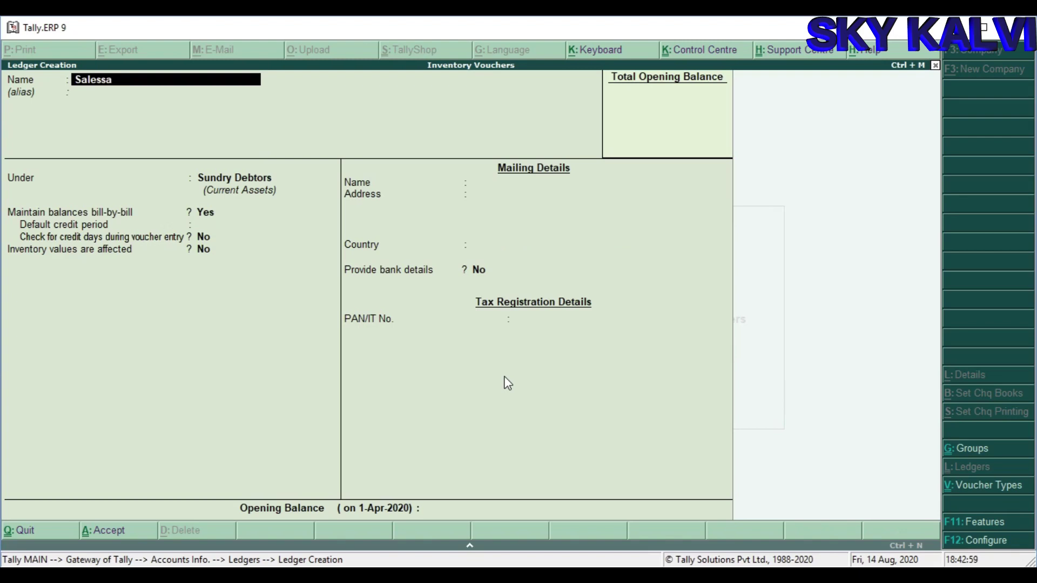
key(BackSpace)
key(BackSpace)
key(BackSpace)
text(s)
key(Return)
key(Return)
Step: Place the Sales ledger under Sales Accounts with inventory values affected, save it, and leave ledger creation
text(A)
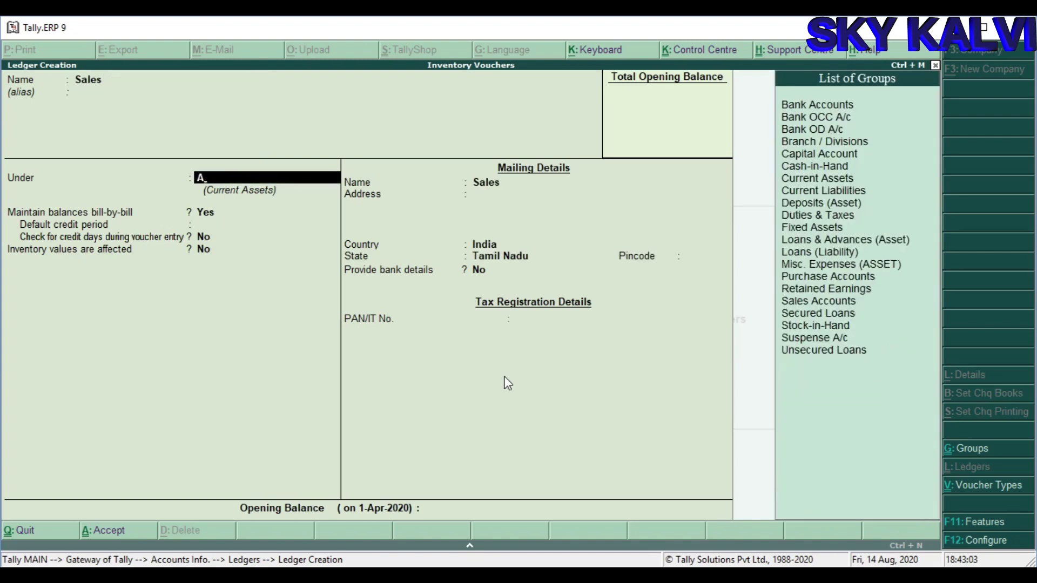
key(BackSpace)
text(sa)
key(Return)
key(Return)
key(Return)
key(Return)
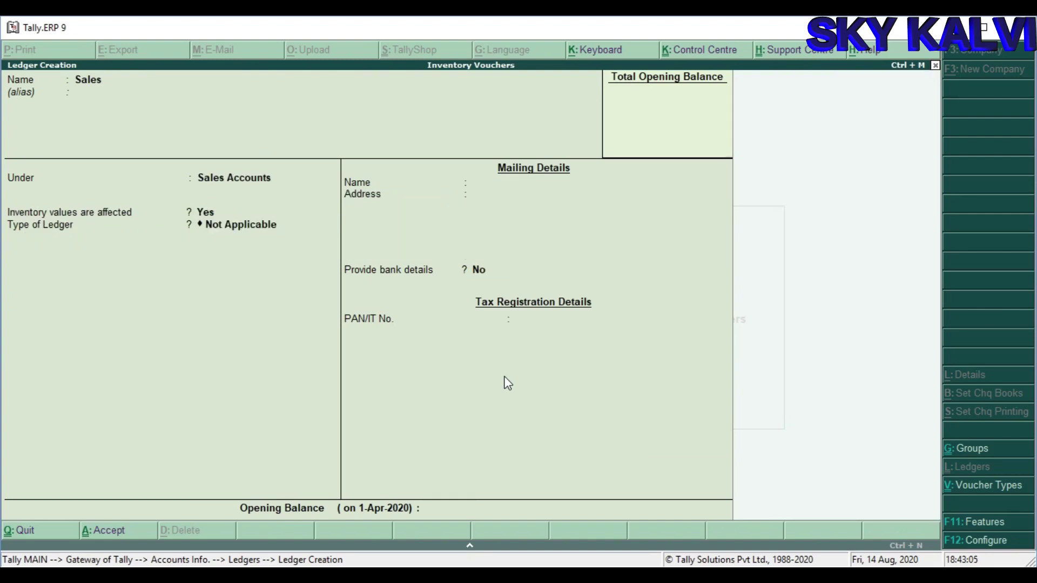
key(Return)
key(Return)
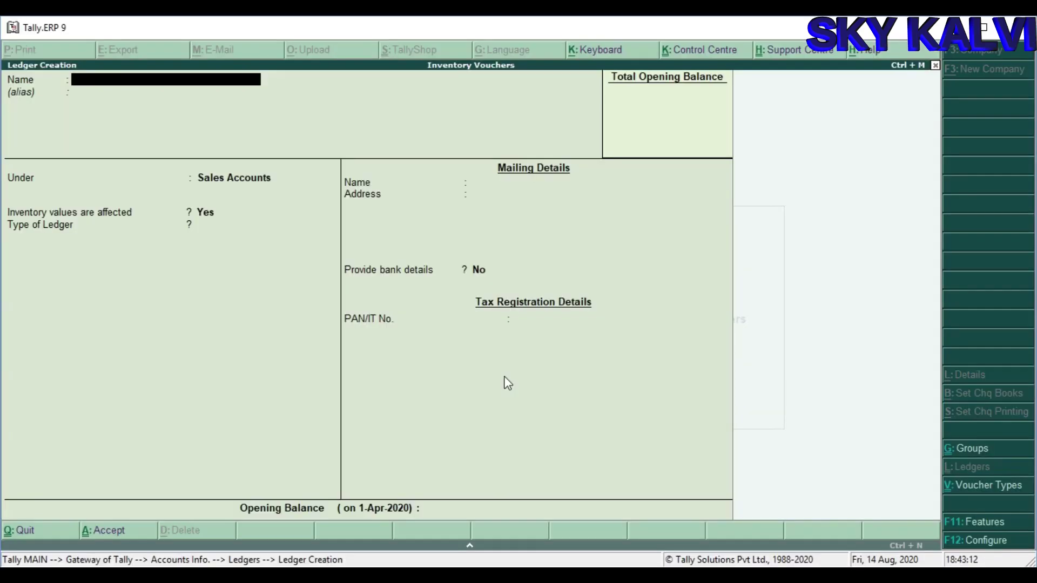
key(Escape)
key(Escape)
key(Escape)
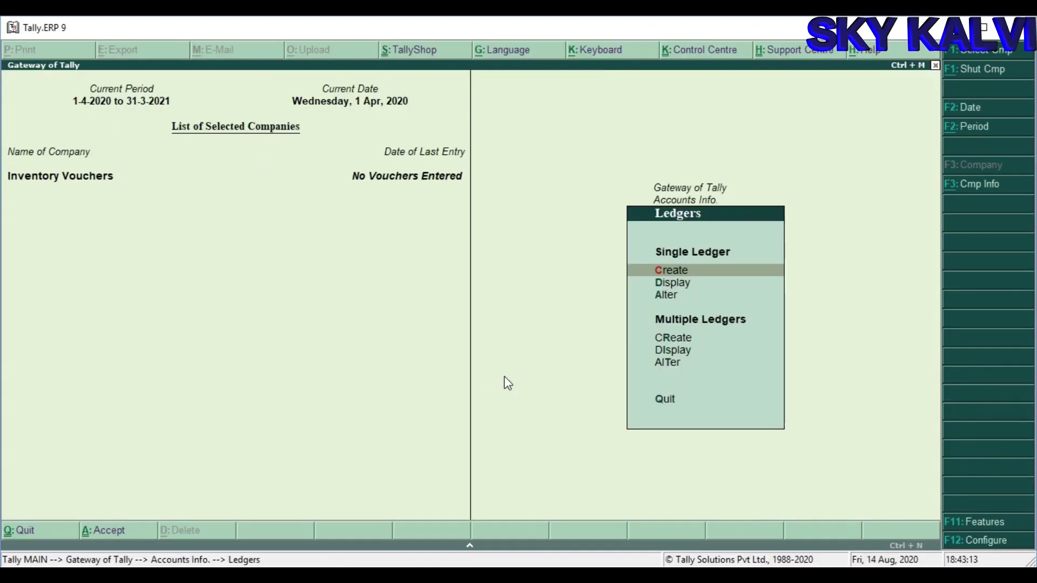
Step: Start a new single stock item named Celling Fan under the Primary group
key(i)
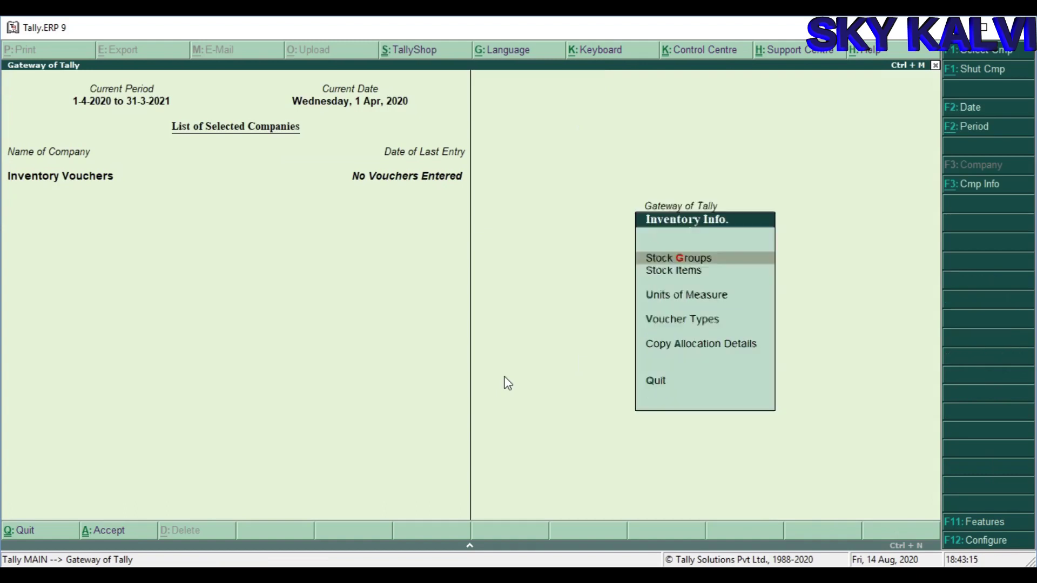
key(Down)
key(Return)
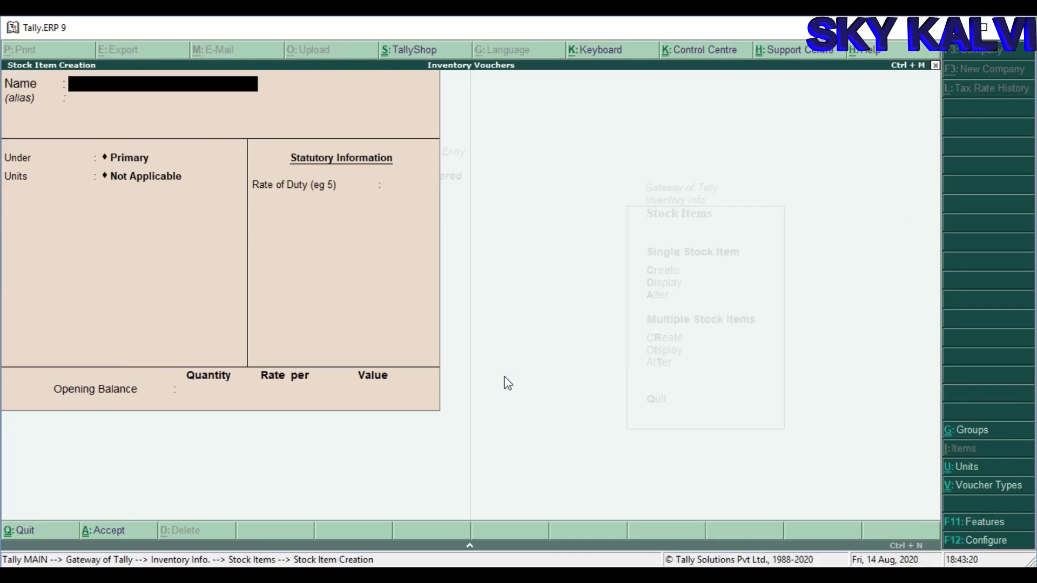
text(Celling Fan)
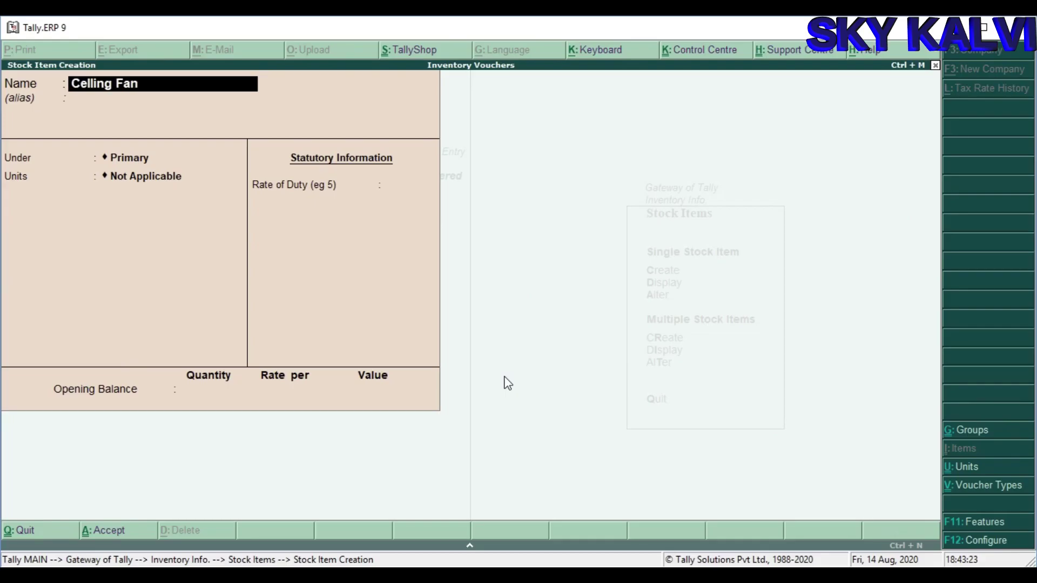
key(Return)
key(Return)
key(Return)
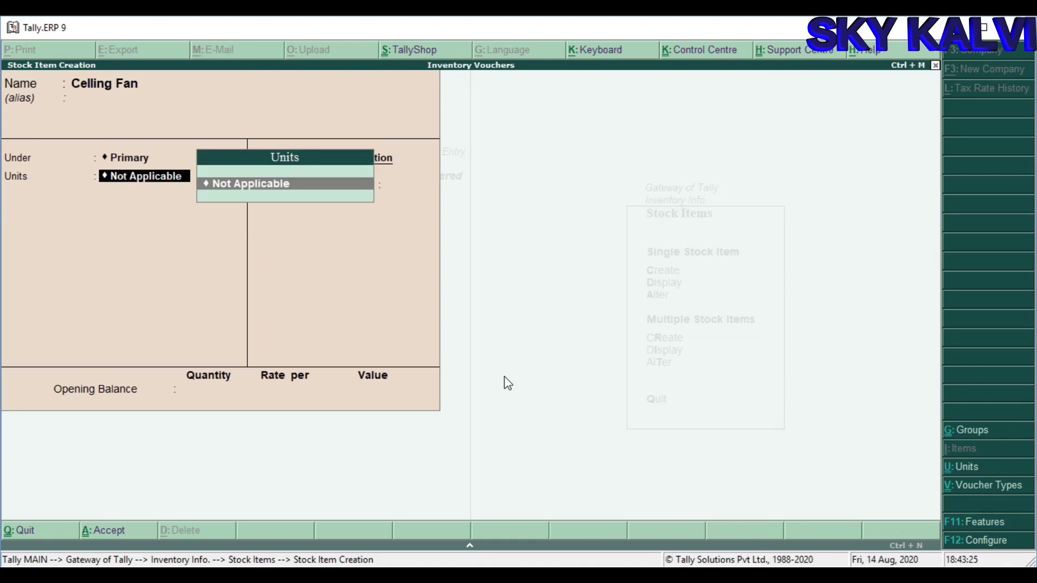
Step: Create the simple unit nos with formal name Number and 0 decimal places for Celling Fan, and save the item
key(alt+c)
text(nos)
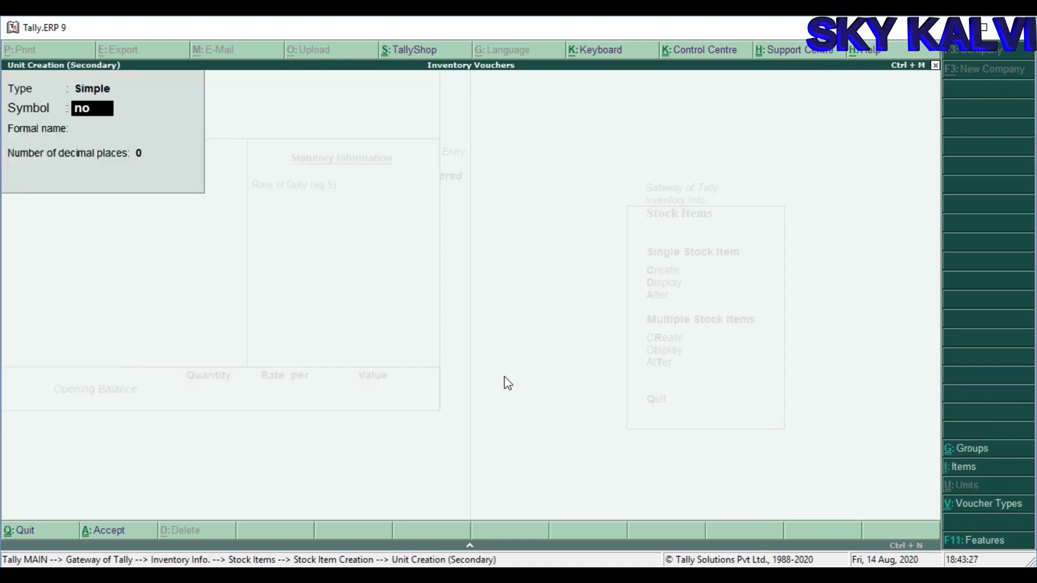
key(Return)
text(Number)
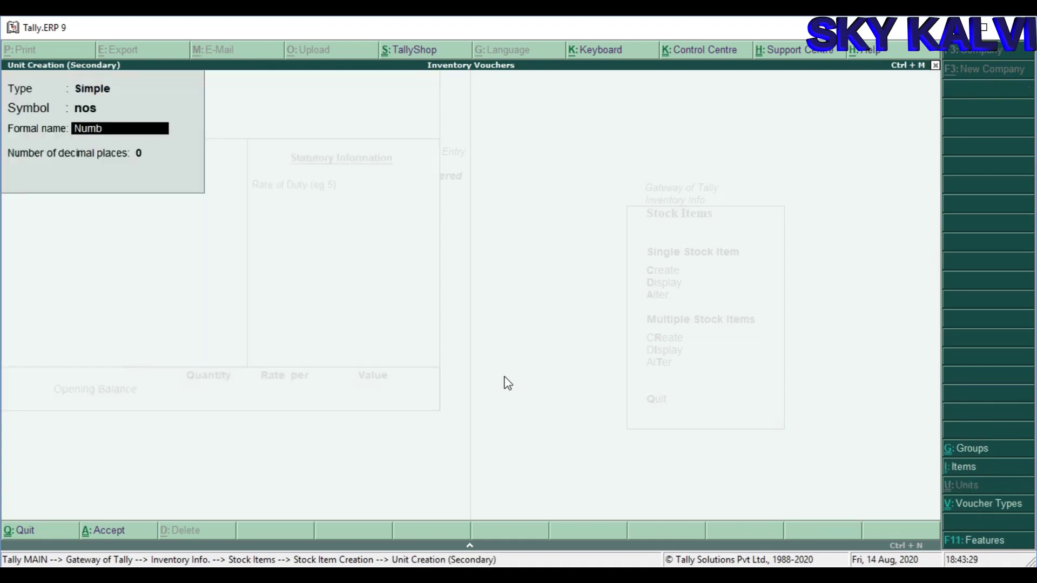
key(Return)
key(Return)
key(Return)
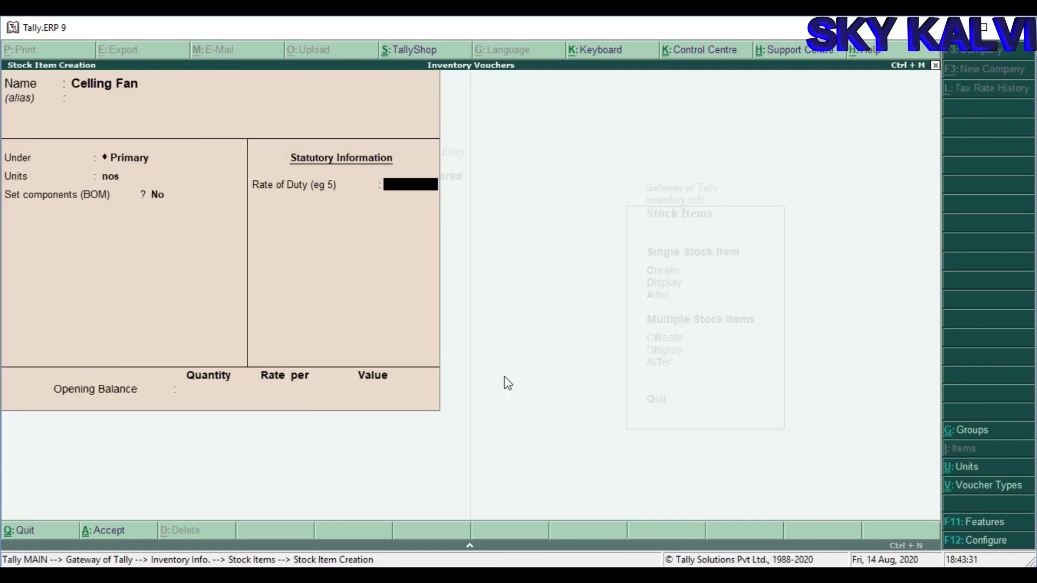
key(Return)
key(Return)
key(Return)
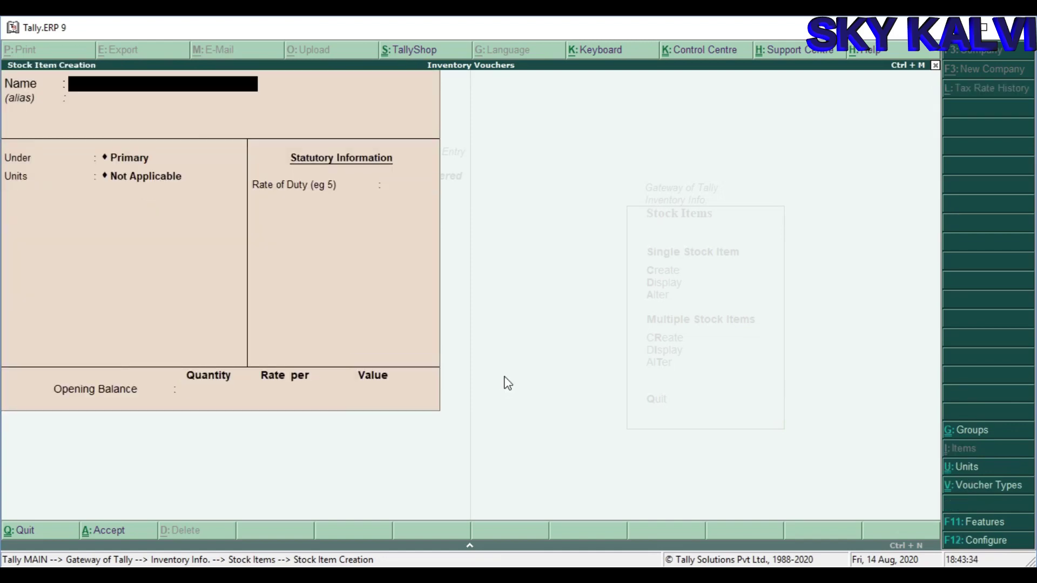
Step: Create the stock item Table Fan under Primary with unit nos, and leave stock item creation
text(Table Fan)
key(Return)
key(Return)
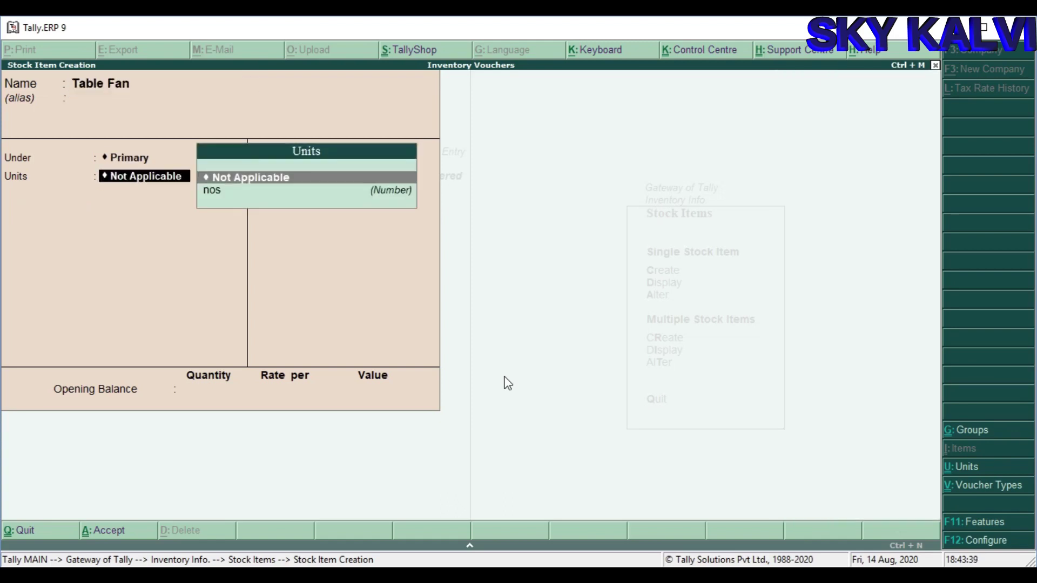
text(n)
key(Return)
key(Return)
key(Return)
key(Return)
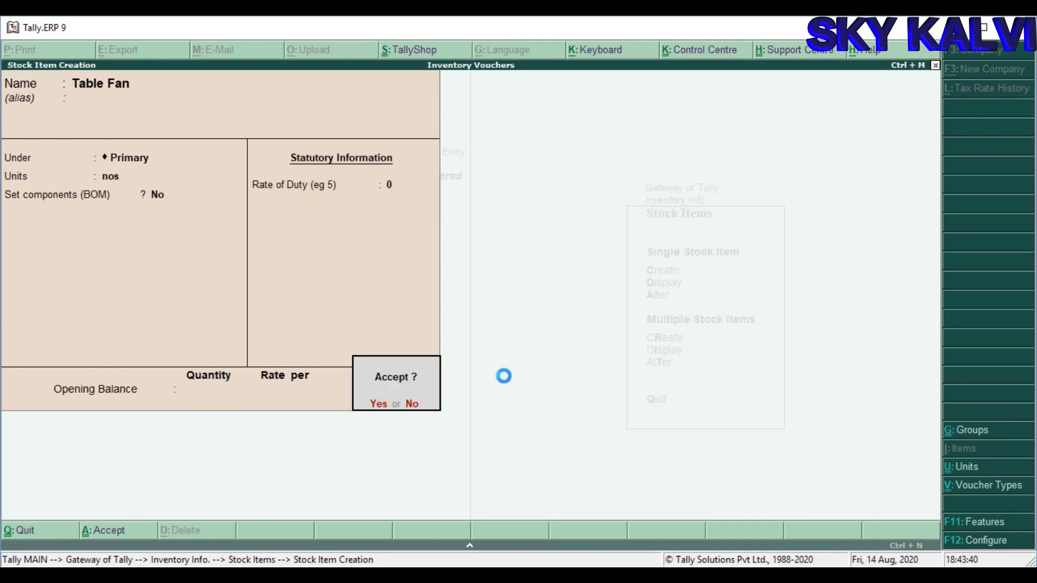
key(Return)
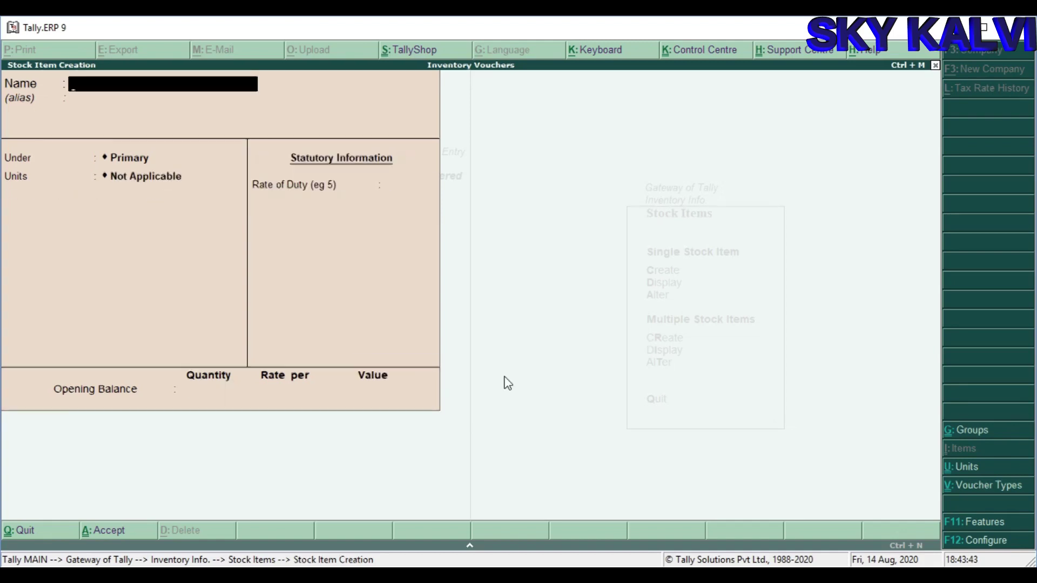
key(Escape)
key(Escape)
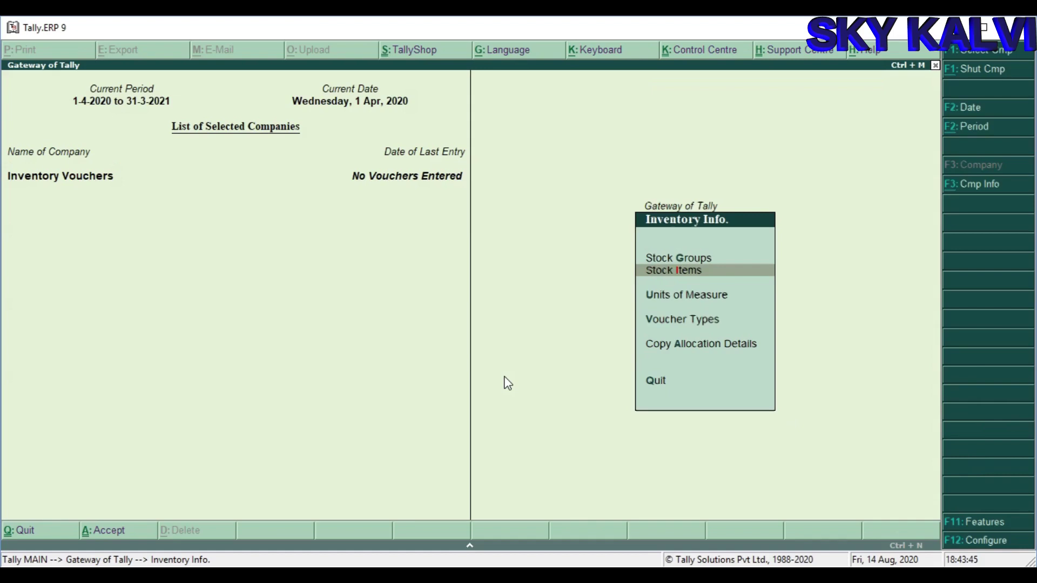
Step: Enable Maintain multiple Godowns in the company's inventory features and save the setting
key(F11)
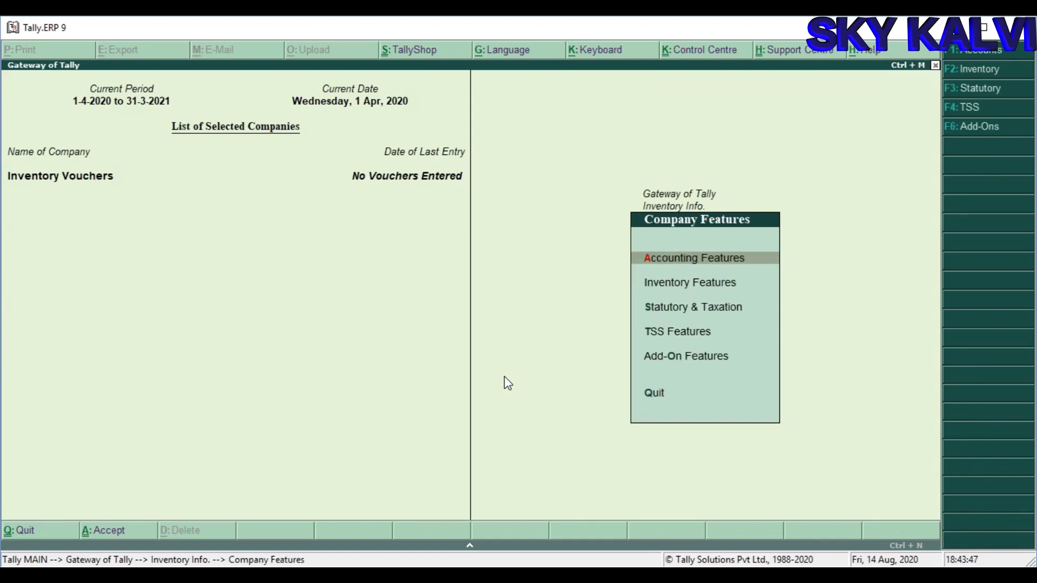
click(977, 72)
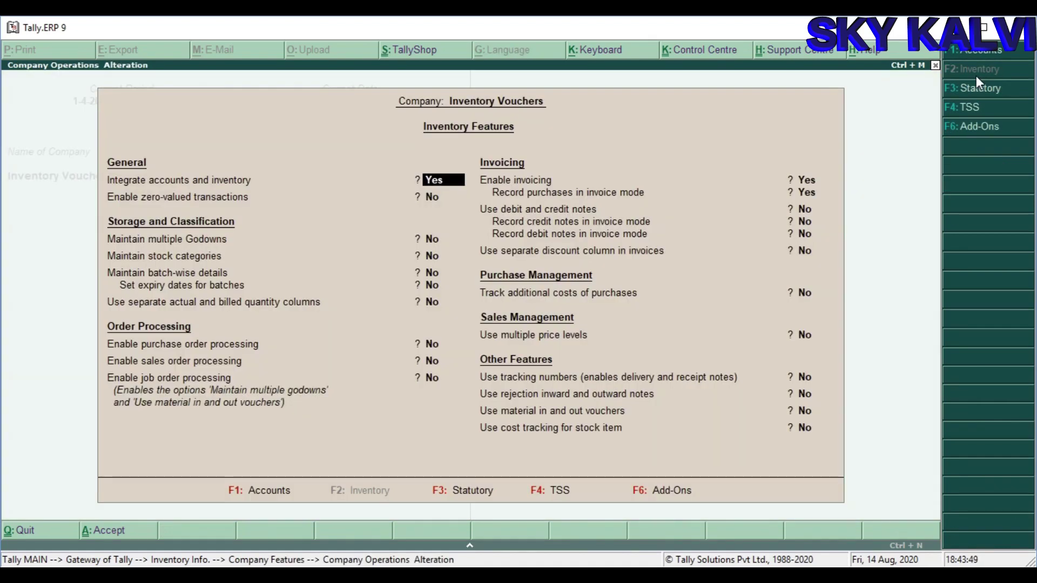
key(Return)
key(Return)
key(y)
key(Return)
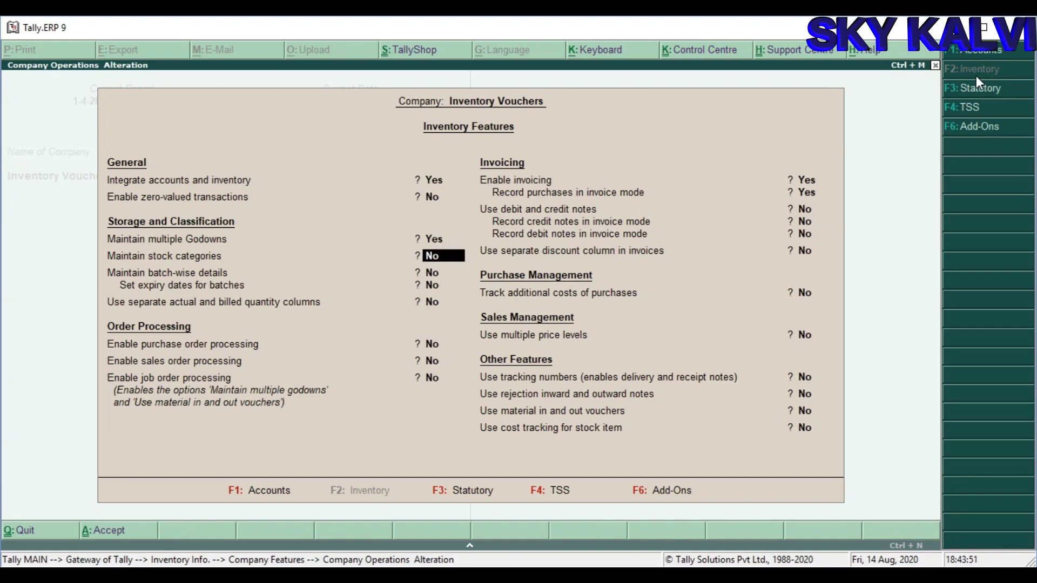
key(ctrl+a)
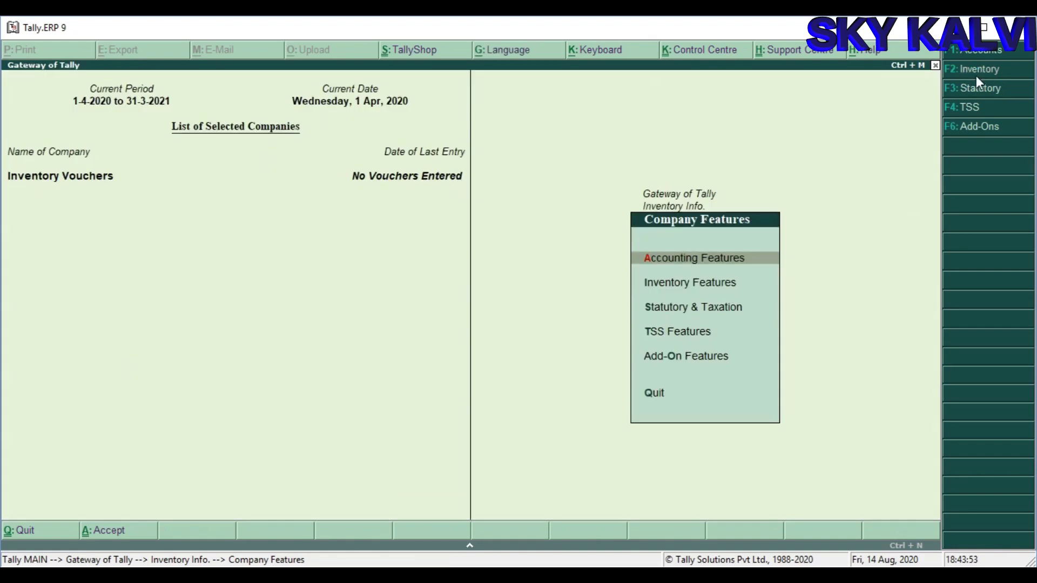
key(Escape)
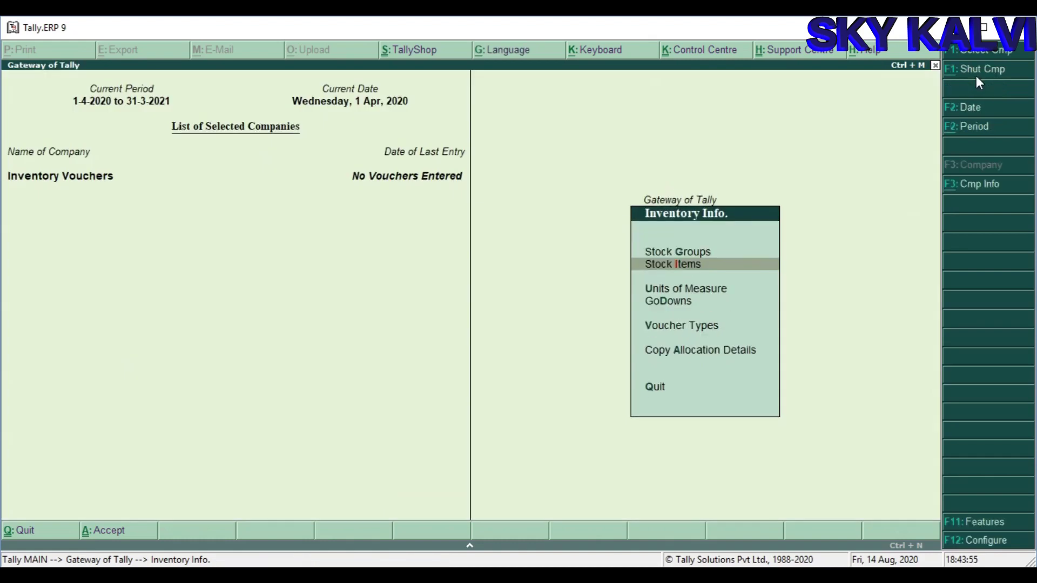
Step: Create a single godown named Chennai Godown under Primary, keep both third-party stock options at No, and save it
key(Down)
key(Down)
key(Return)
key(Return)
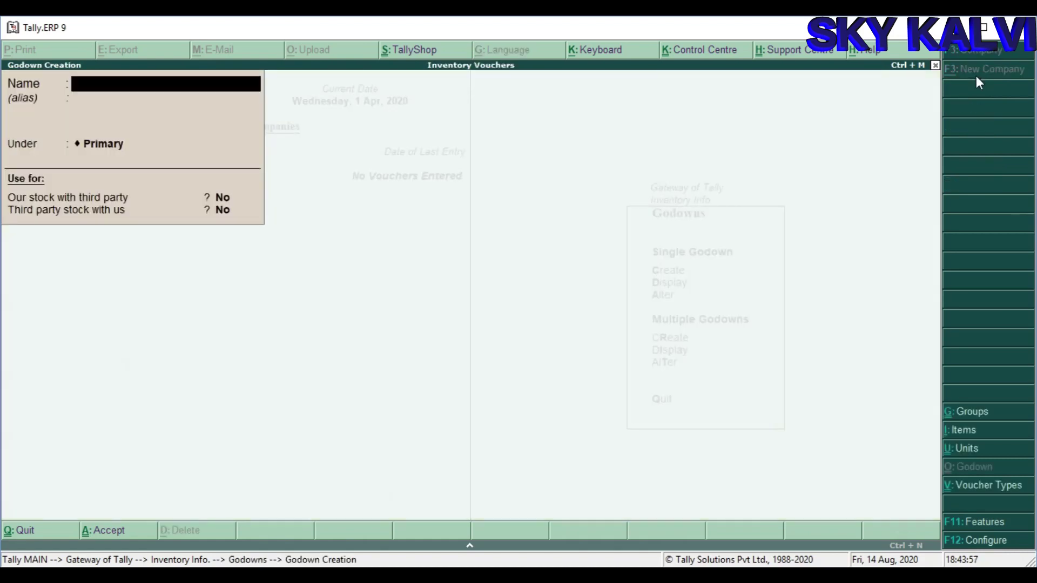
text(Chennai Godown)
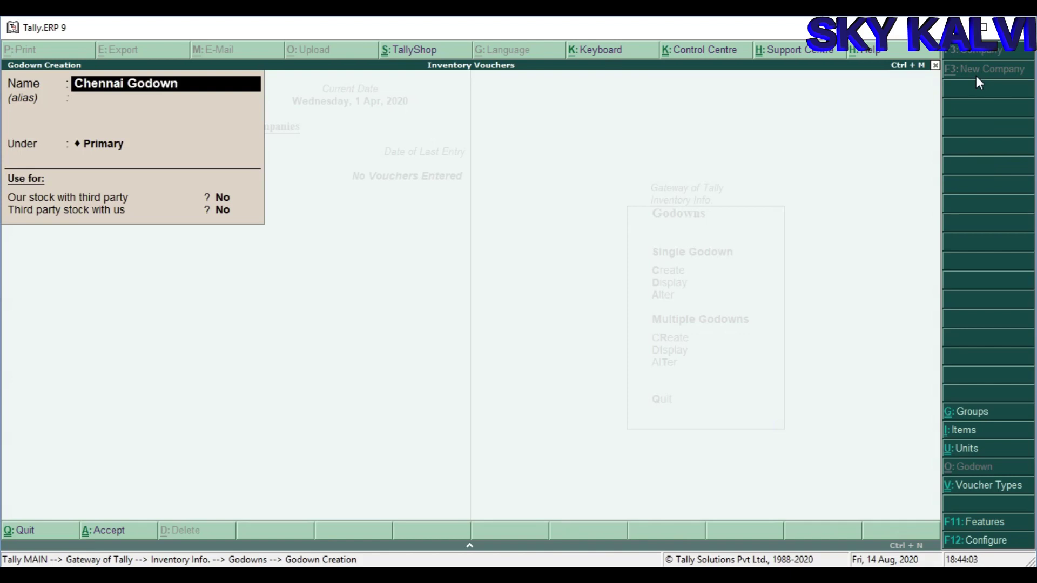
key(Return)
key(Return)
key(Return)
key(Return)
key(Return)
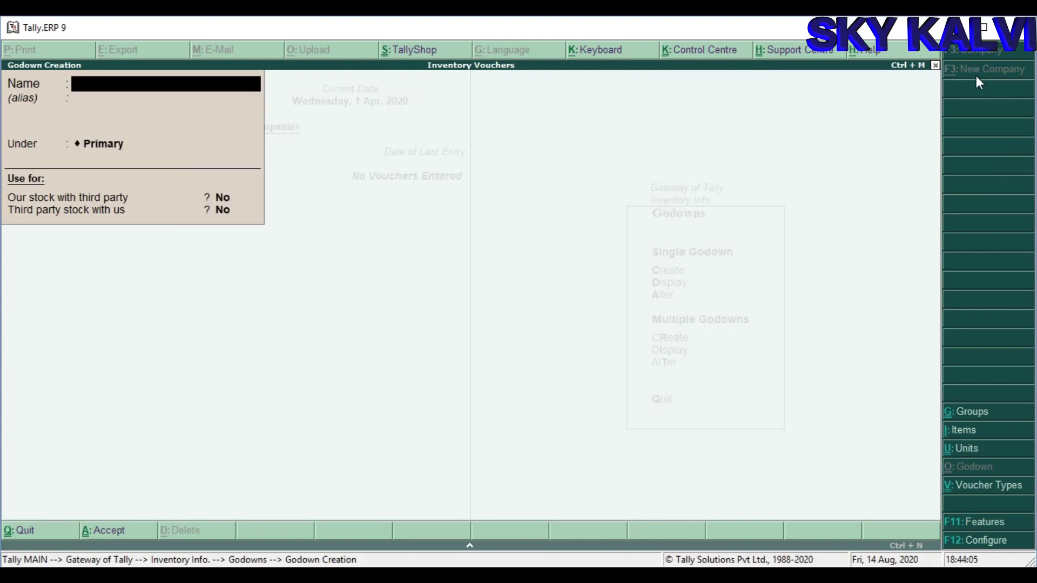
Step: Create the godown Madurai Godown under Primary with both third-party stock options at No, and leave godown creation
text(Madurai Godown)
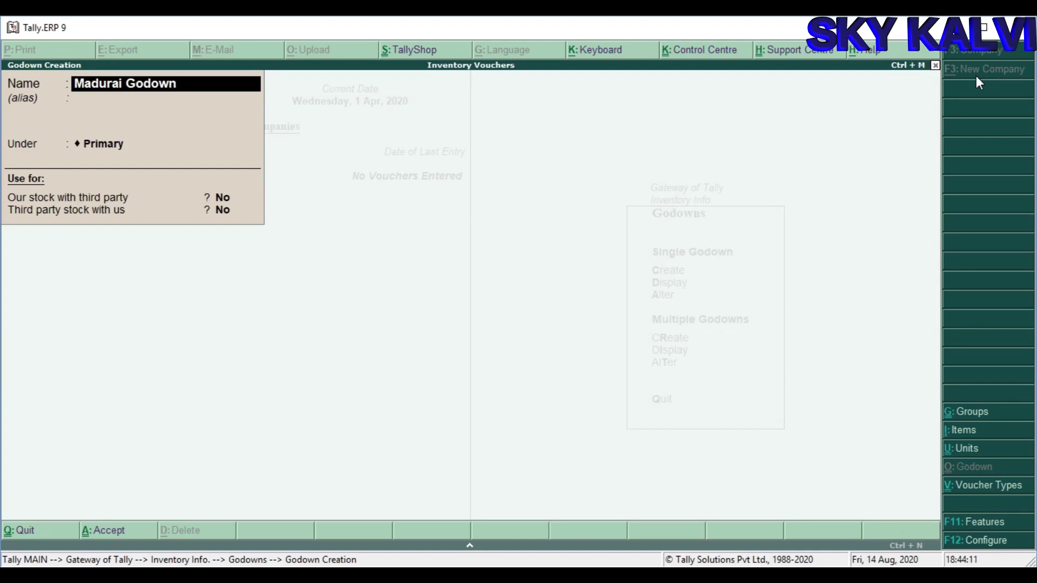
key(Return)
key(Return)
key(Return)
key(Return)
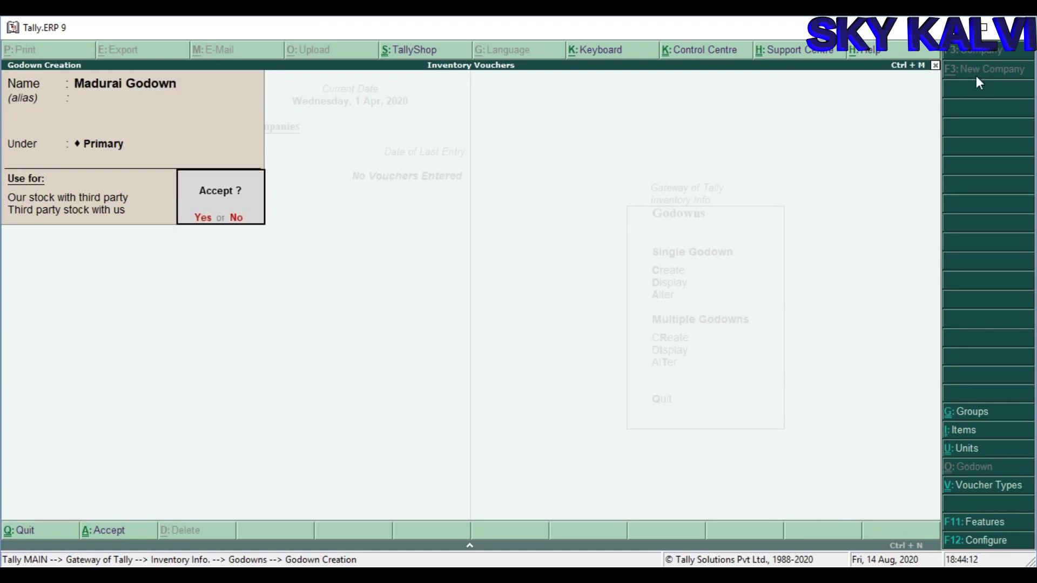
key(Return)
key(Escape)
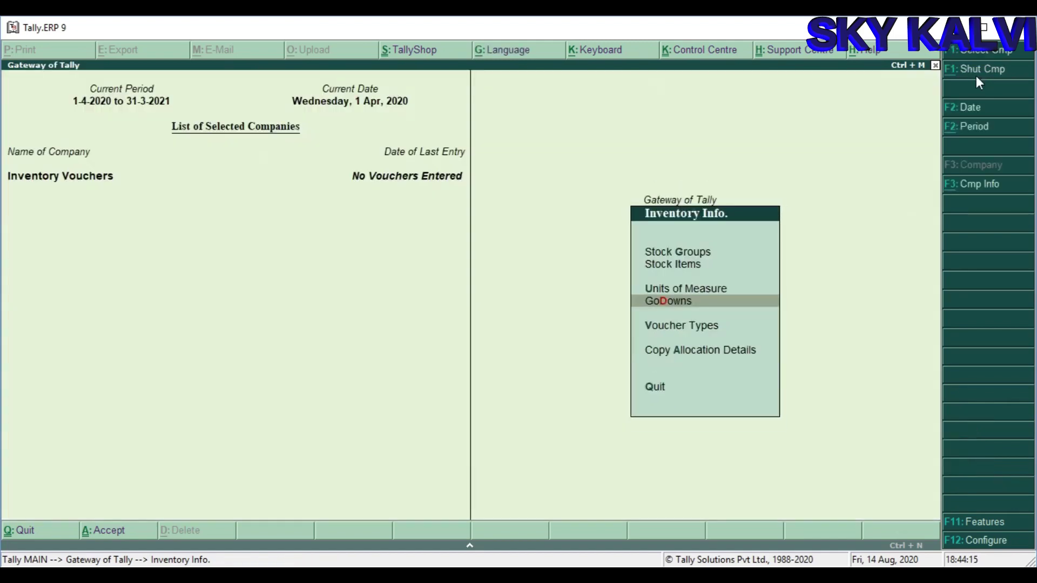
key(Escape)
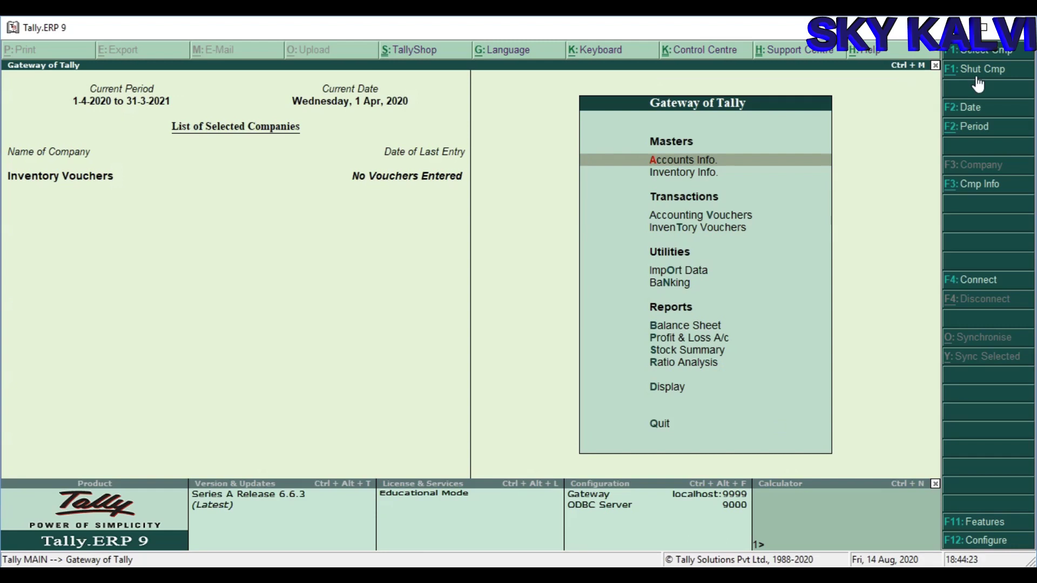
Step: Enable tracking numbers and rejection inward and outward notes in the company's inventory features, and save the settings
key(F11)
key(Down)
key(Return)
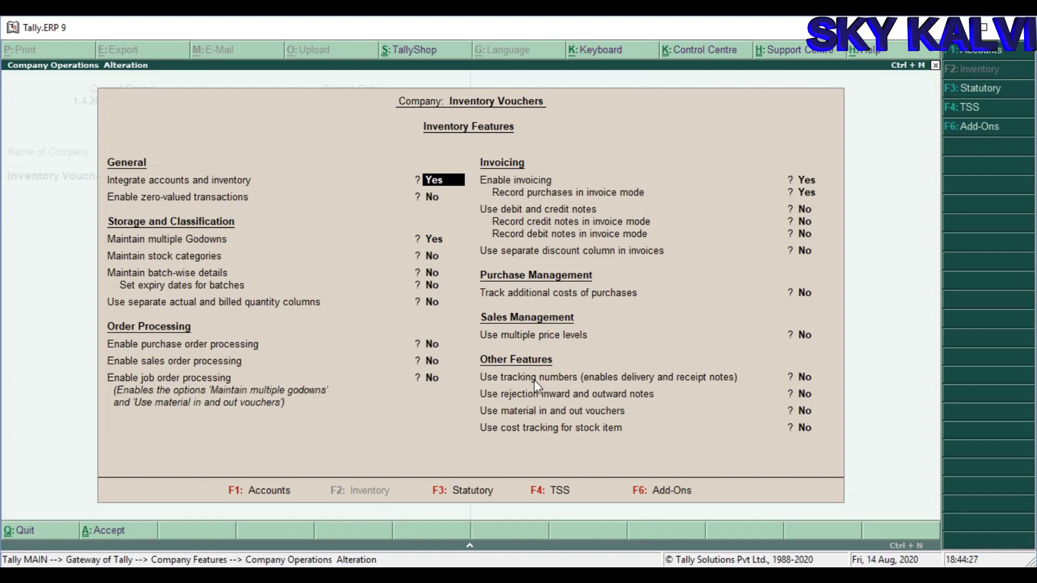
click(807, 377)
text(y)
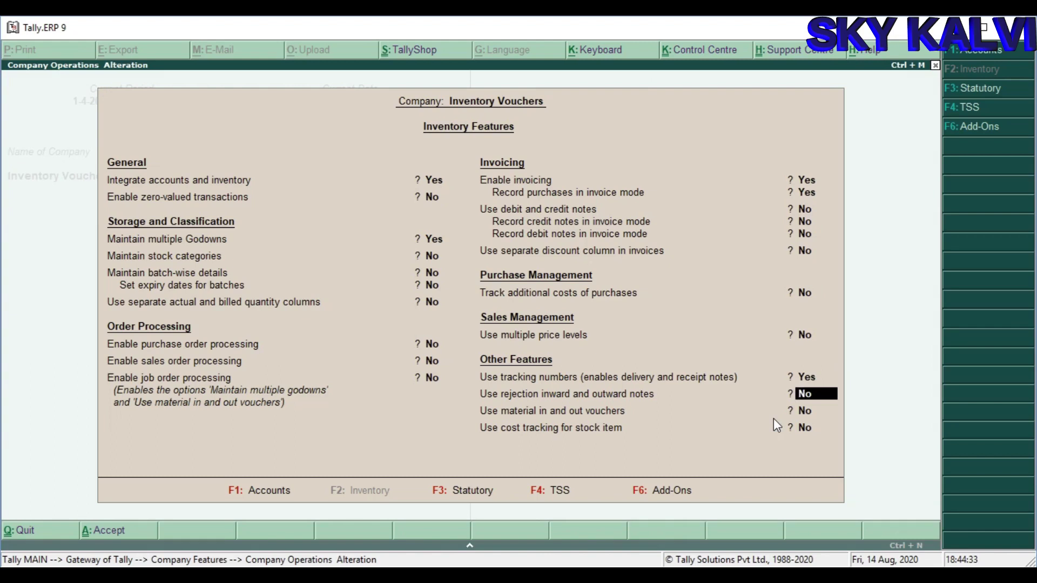
text(y)
key(Return)
key(Return)
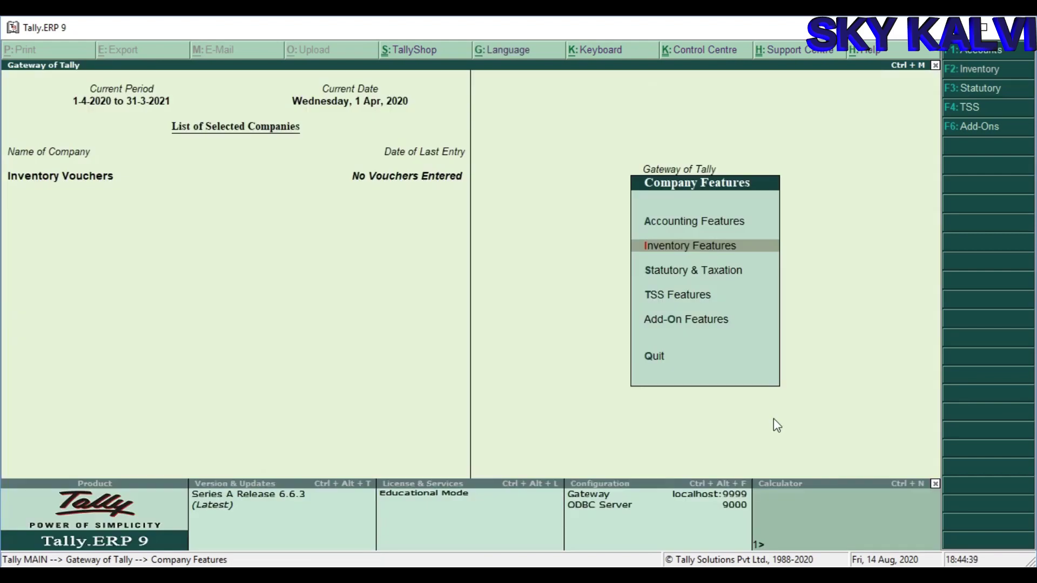
key(Escape)
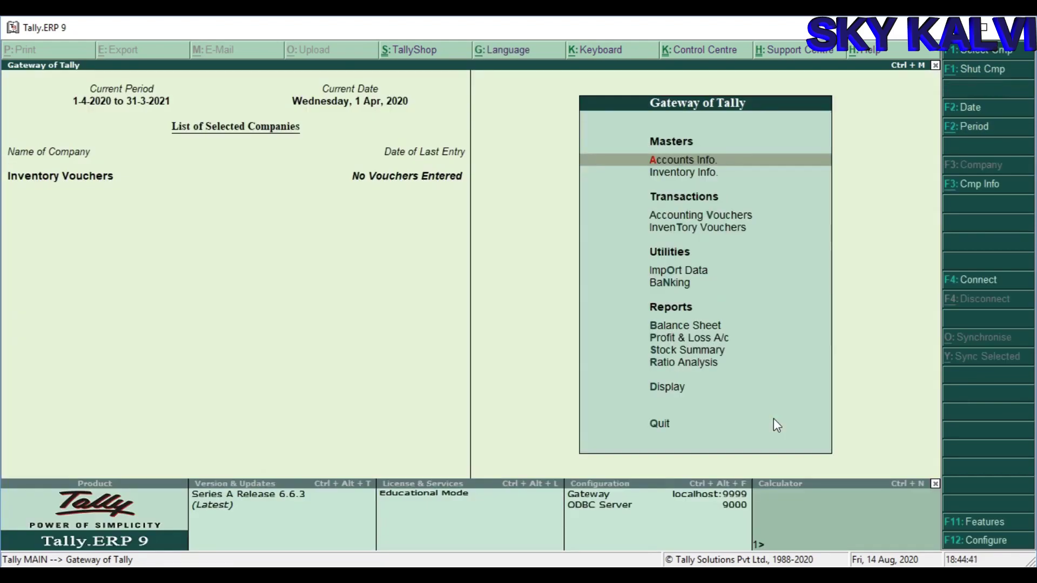
Step: Enable purchase order processing and sales order processing in the company's inventory features, and save the settings
key(Down)
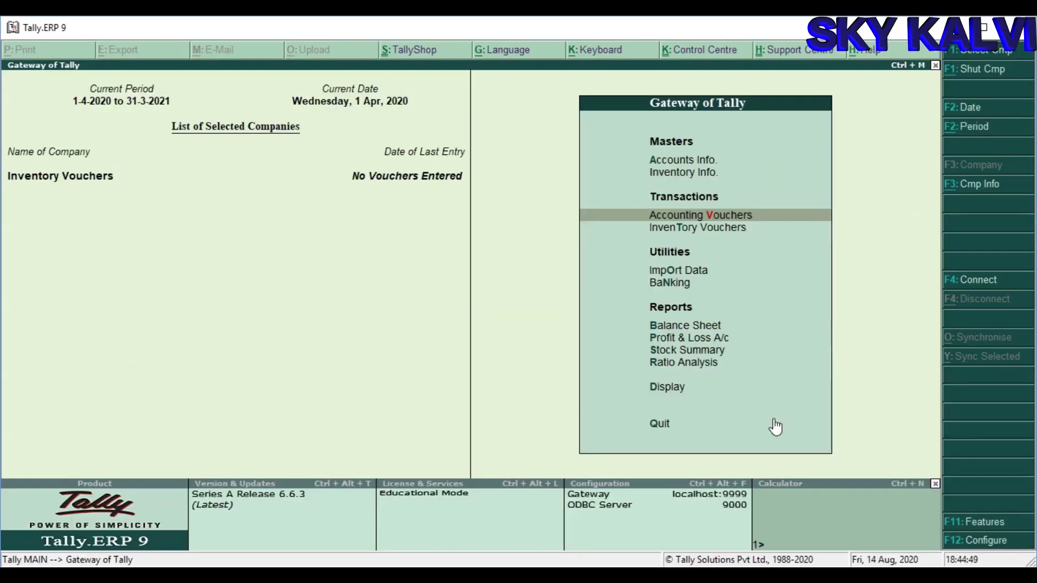
key(F11)
key(Down)
key(Return)
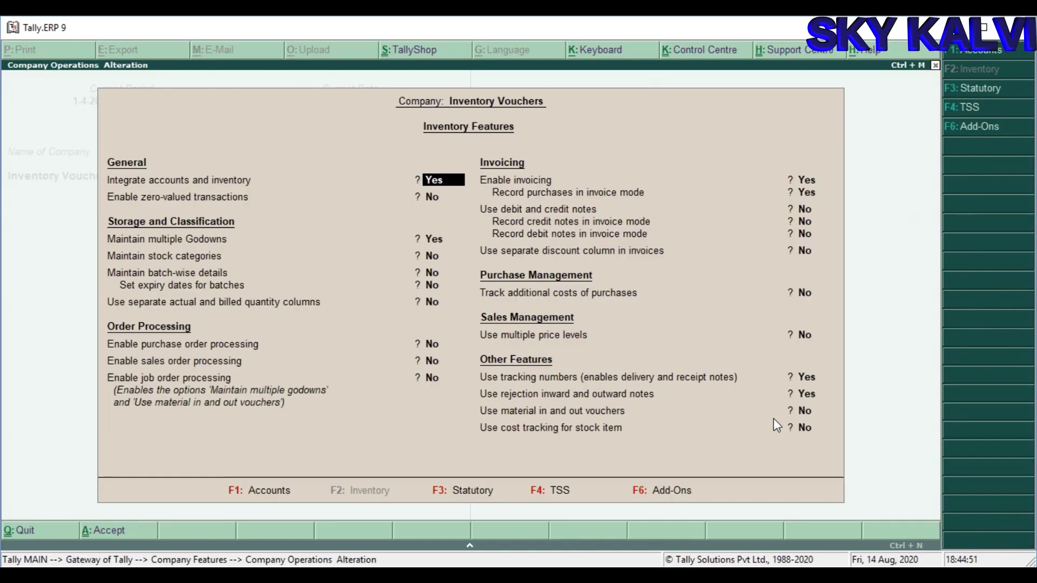
click(430, 344)
text(y)
key(Return)
text(y)
key(Return)
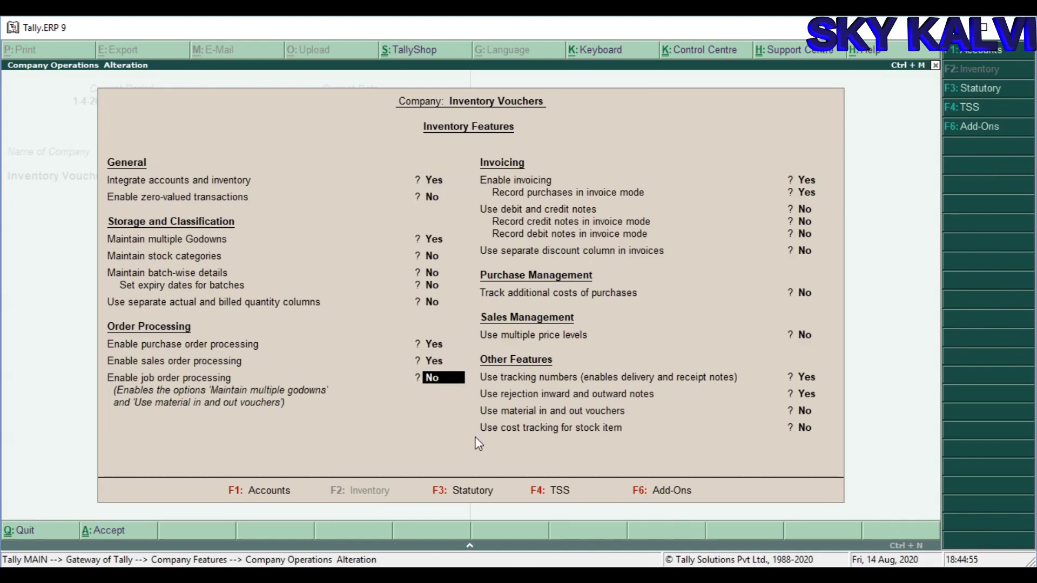
key(Return)
key(Return)
key(Return)
key(Return)
key(Return)
key(Return)
key(Return)
key(Return)
key(Return)
key(Return)
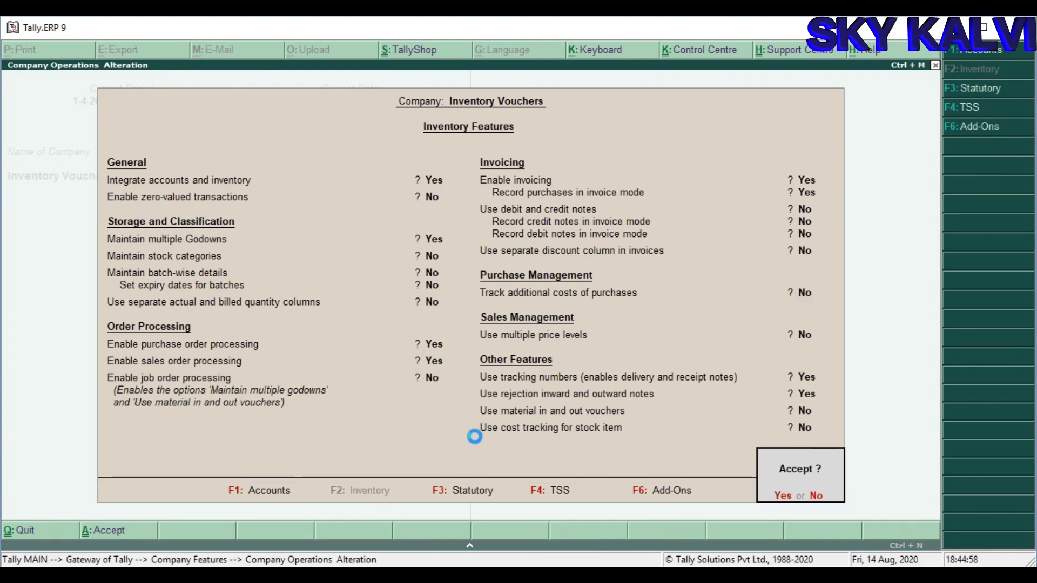
key(Return)
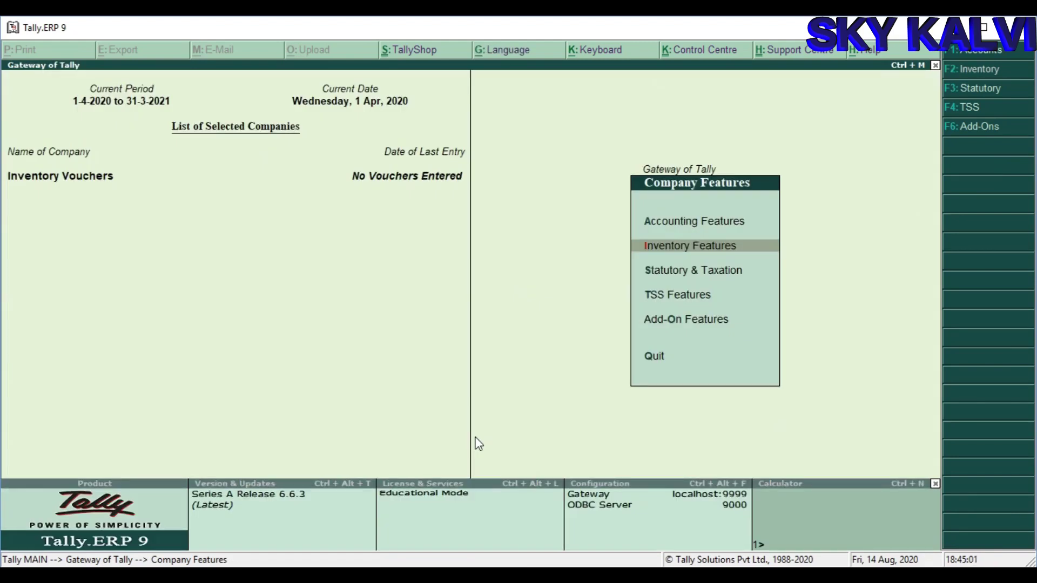
key(Escape)
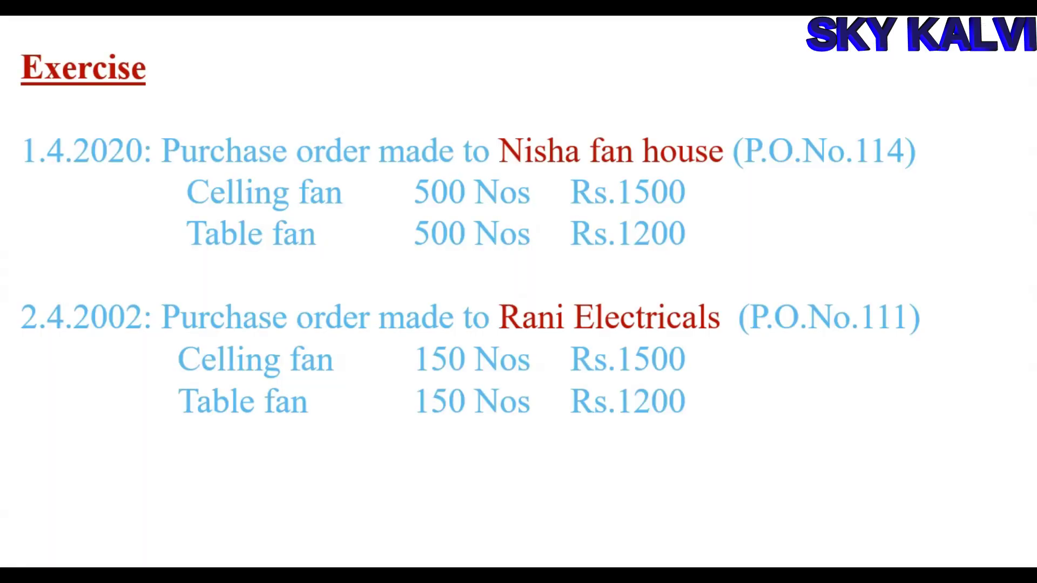
Step: Start a purchase order dated 1-Apr-2020 for supplier Nisha Fan Hous, entering its order number and the Purchase ledger
key(Return)
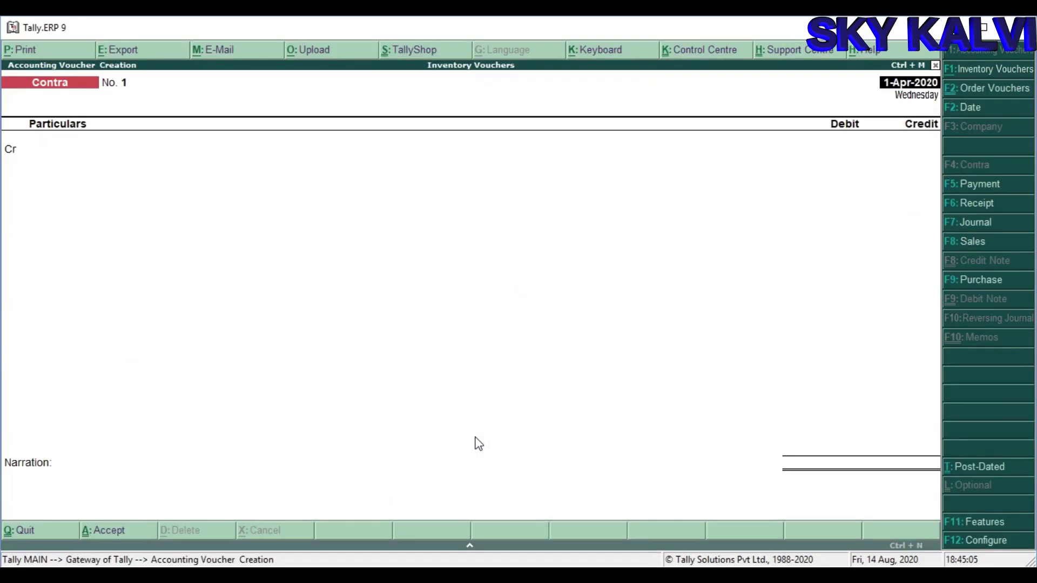
key(alt+F4)
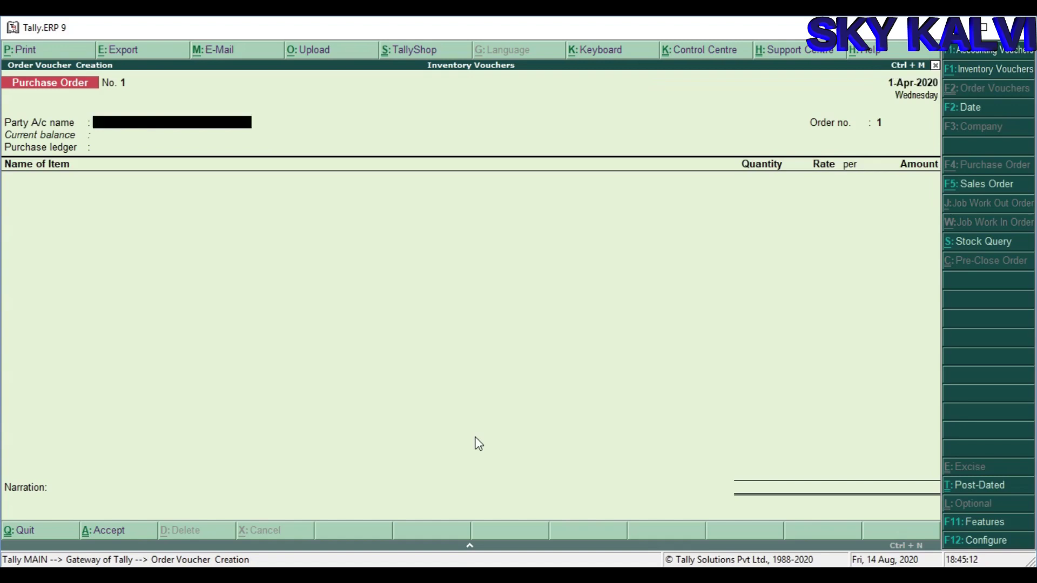
key(Return)
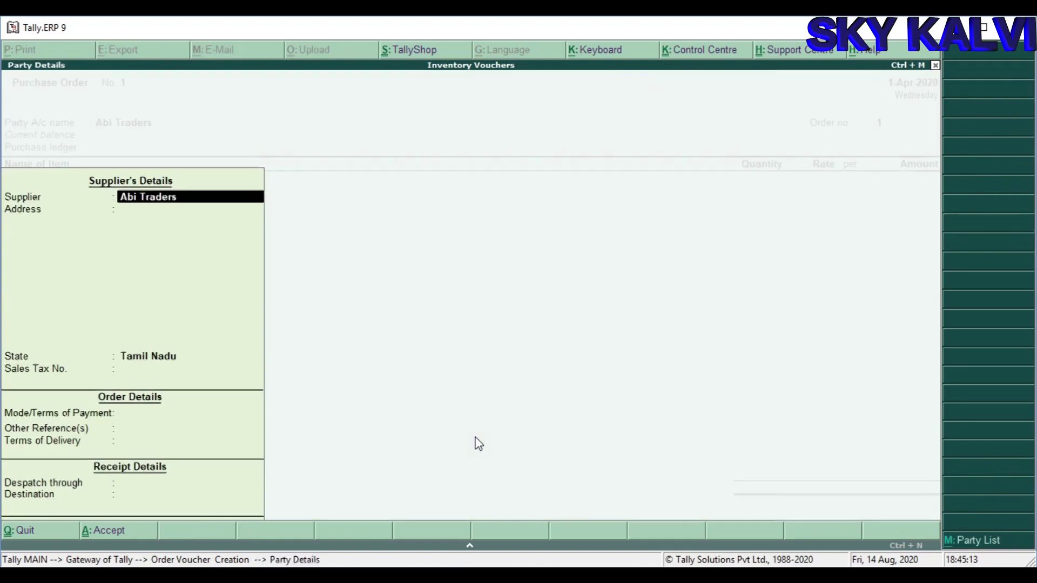
key(Escape)
text(Ni)
key(Return)
key(Return)
key(Return)
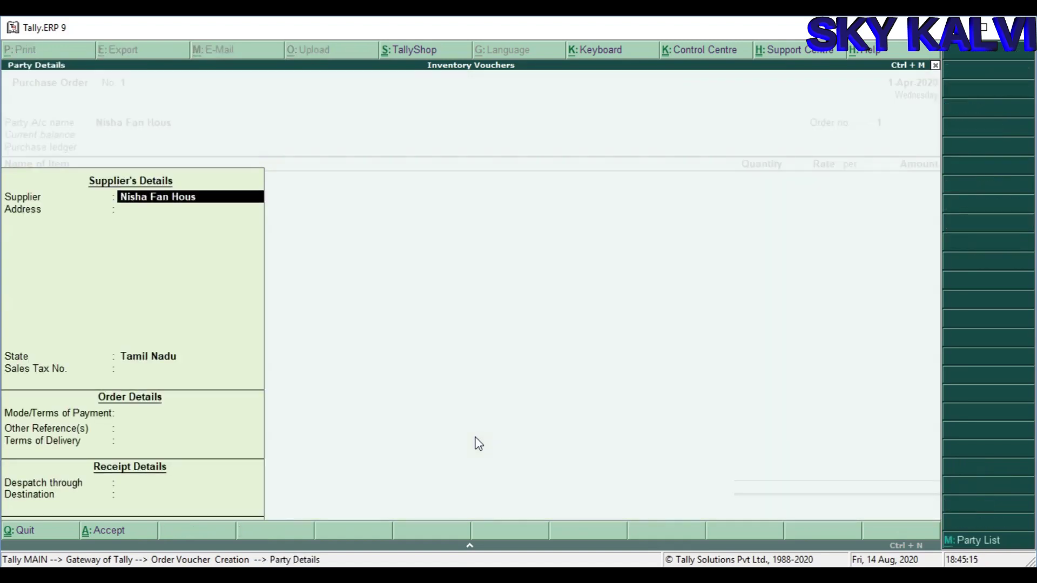
key(ctrl+a)
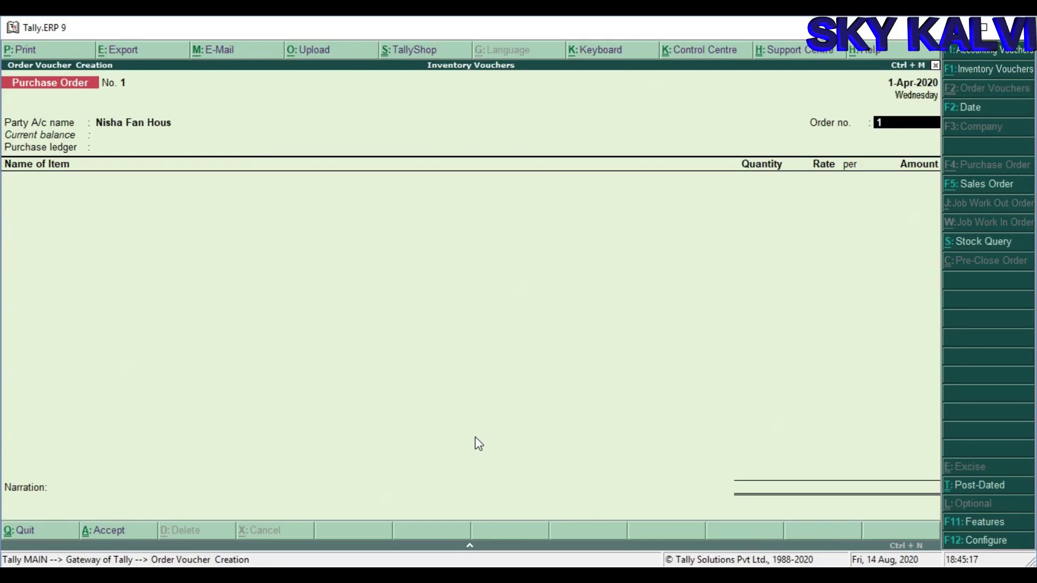
text(114)
key(Return)
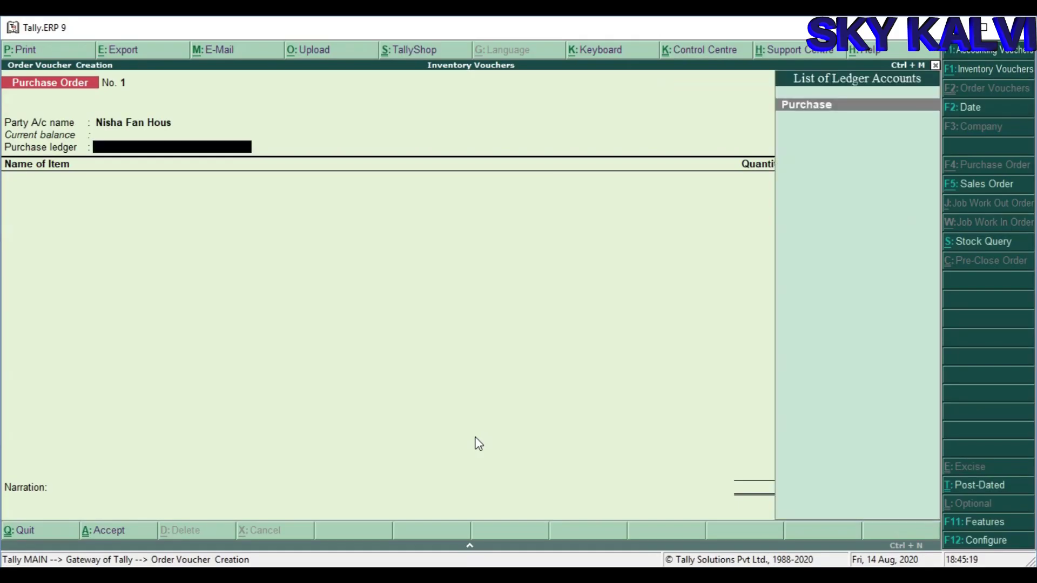
key(Return)
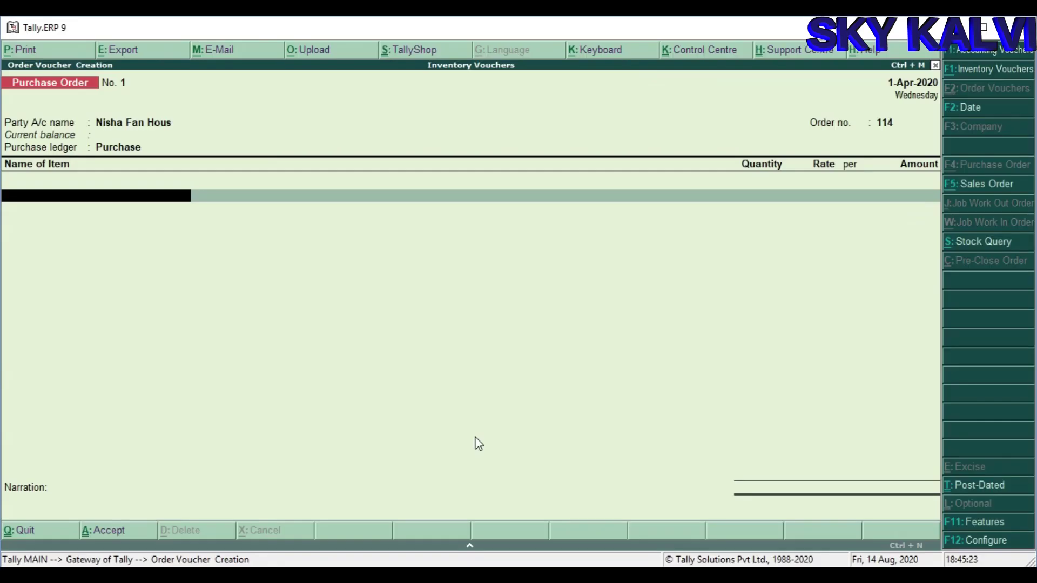
Step: Add Celling Fan to the purchase order, due 1-Apr-2020 for Chennai Godown, with 500 nos at a rate of 1500
text(Ce)
key(Return)
key(Return)
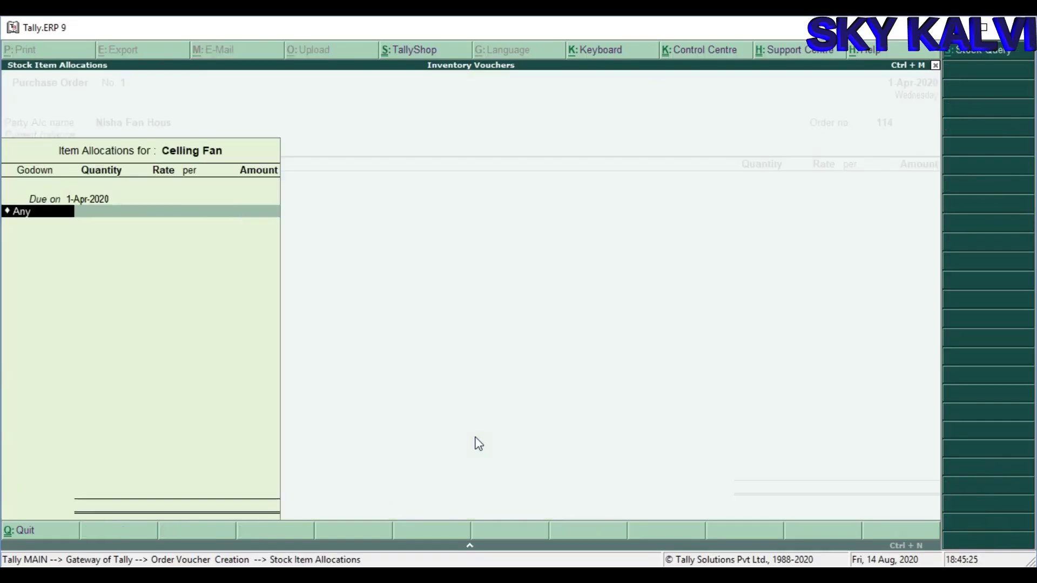
text(C)
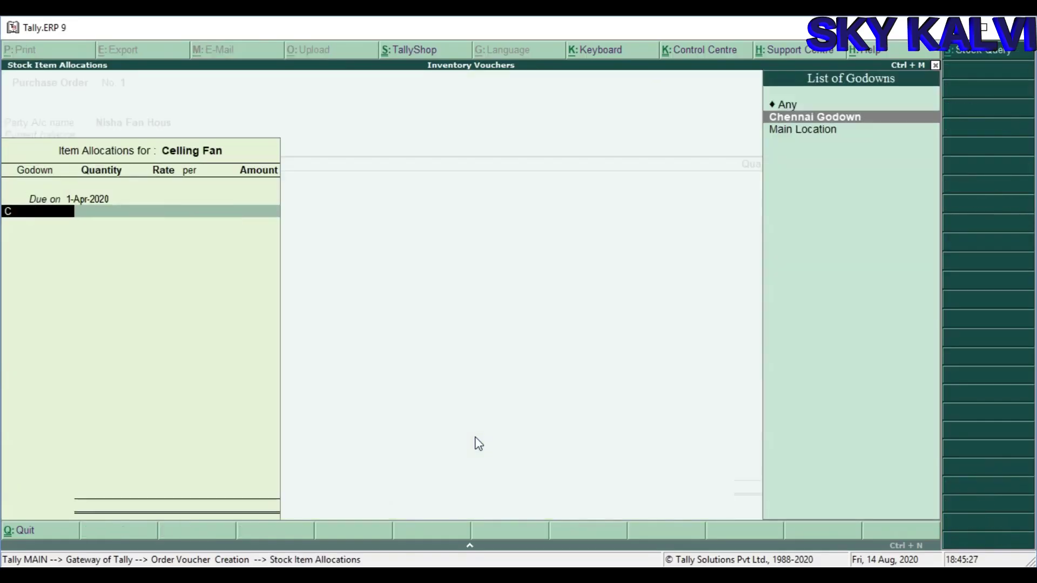
key(Return)
text(500)
key(Return)
text(1500)
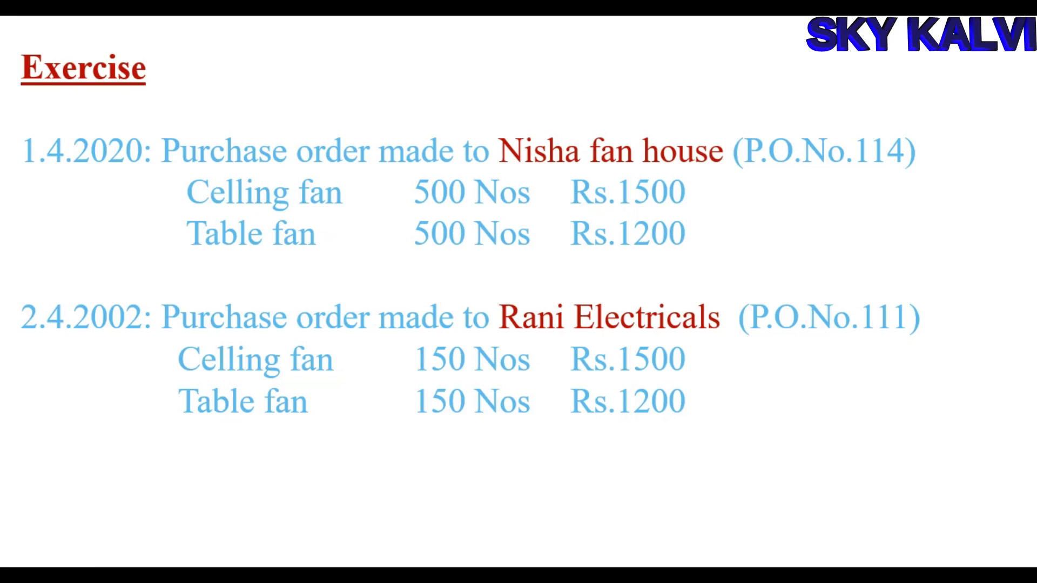
key(Return)
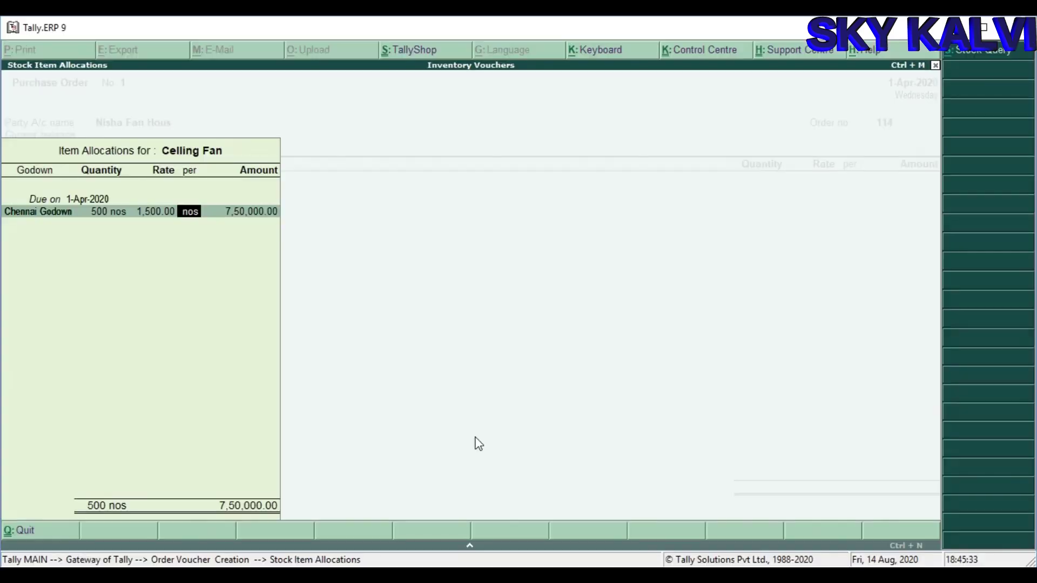
key(Return)
key(Return)
key(Return)
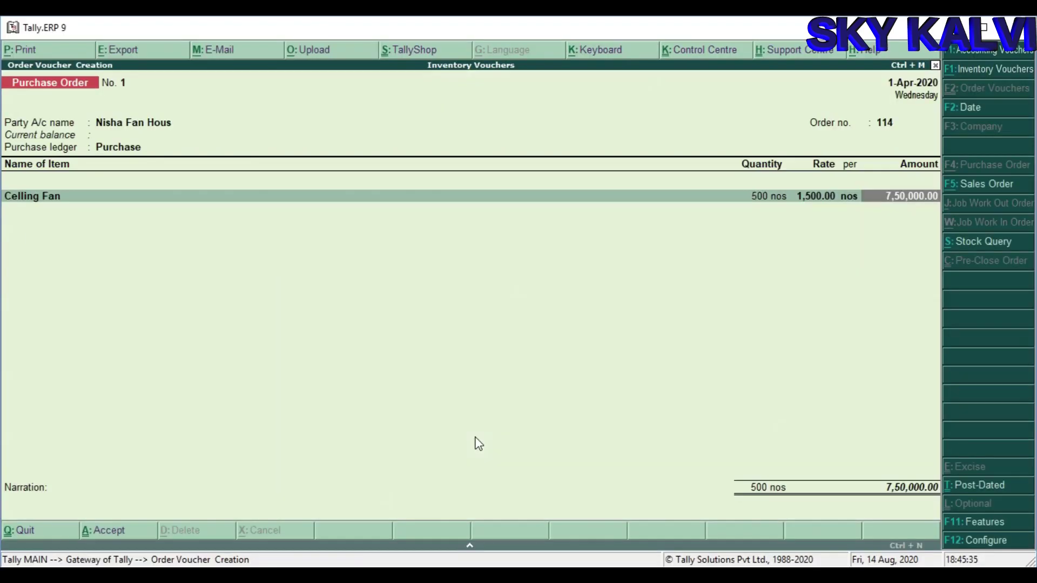
key(Return)
Step: Add Table Fan to the purchase order, due 1-Apr-2020 for Chennai Godown, with 500 nos at a rate of 1200
text(t)
key(Return)
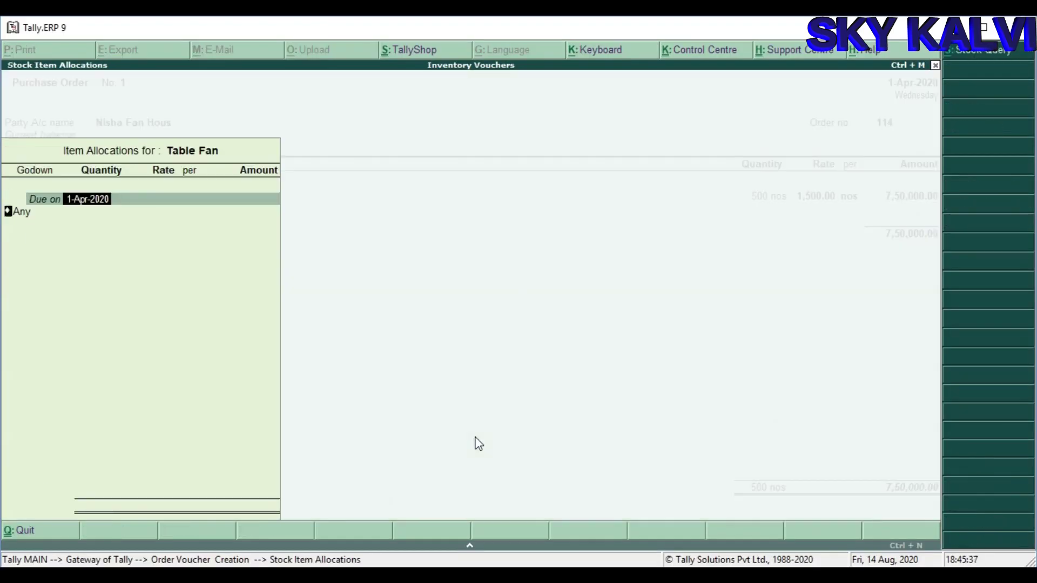
key(Return)
text(c)
key(Return)
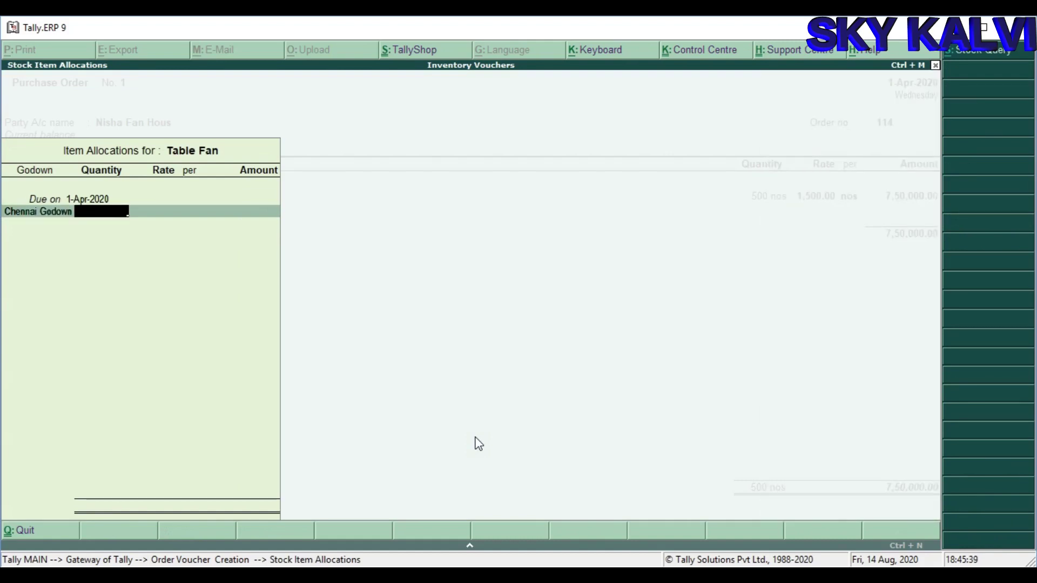
text(500)
key(Return)
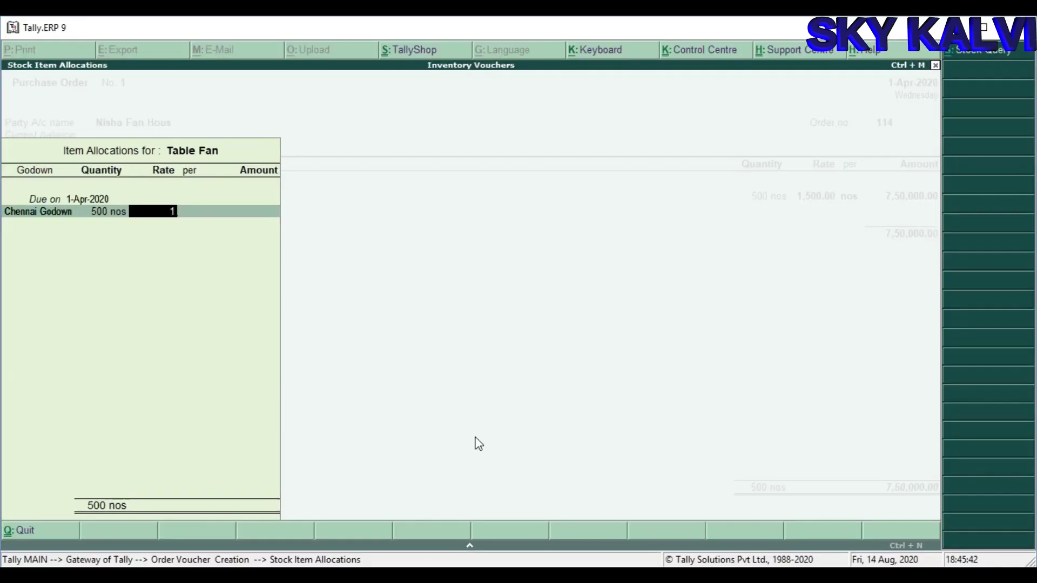
text(1200)
key(Return)
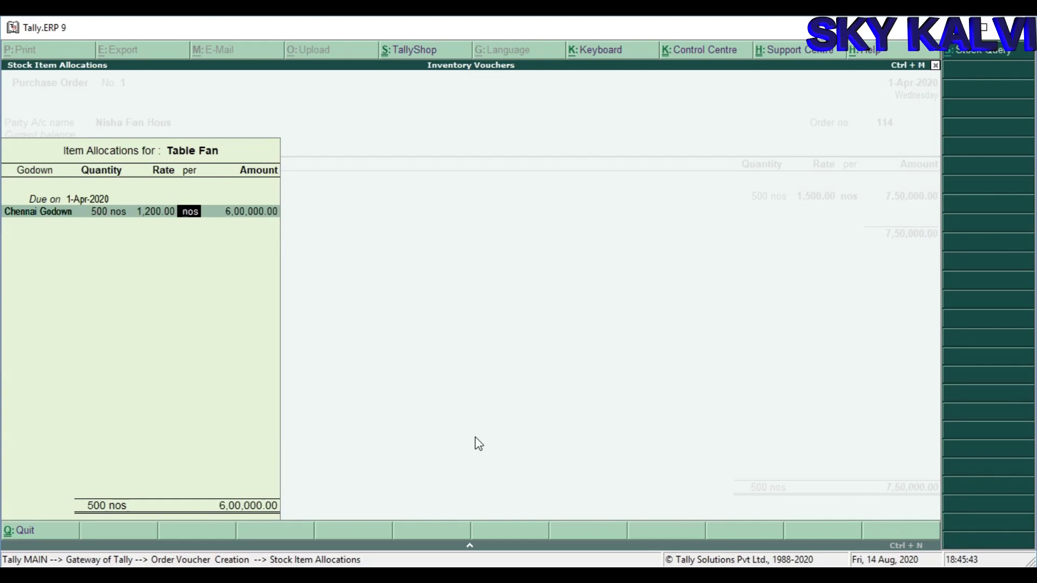
key(Return)
key(Return)
key(Return)
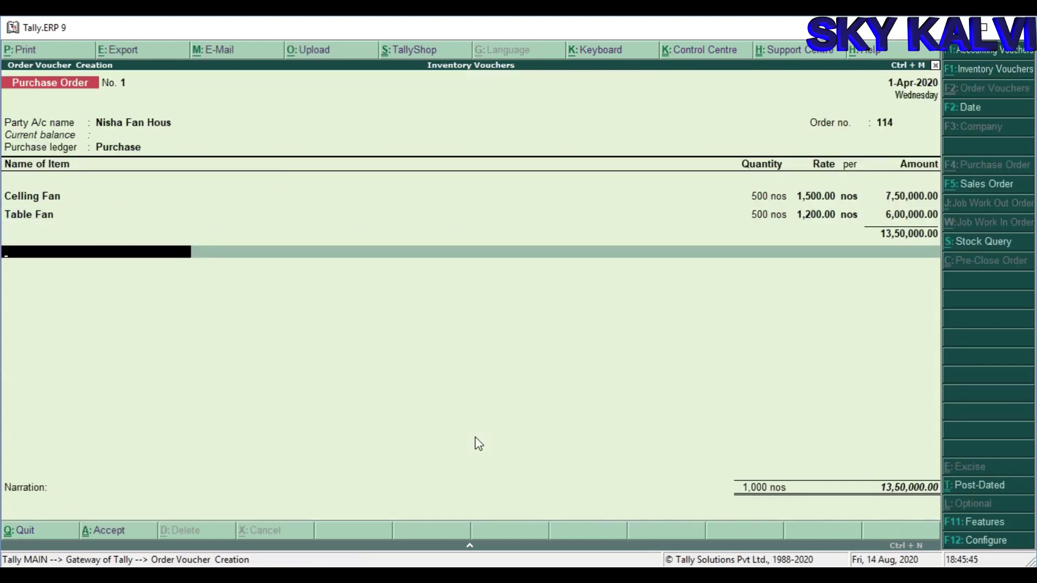
Step: End the item list and save the Nisha Fan Hous purchase order without a narration
key(Return)
key(Return)
key(Return)
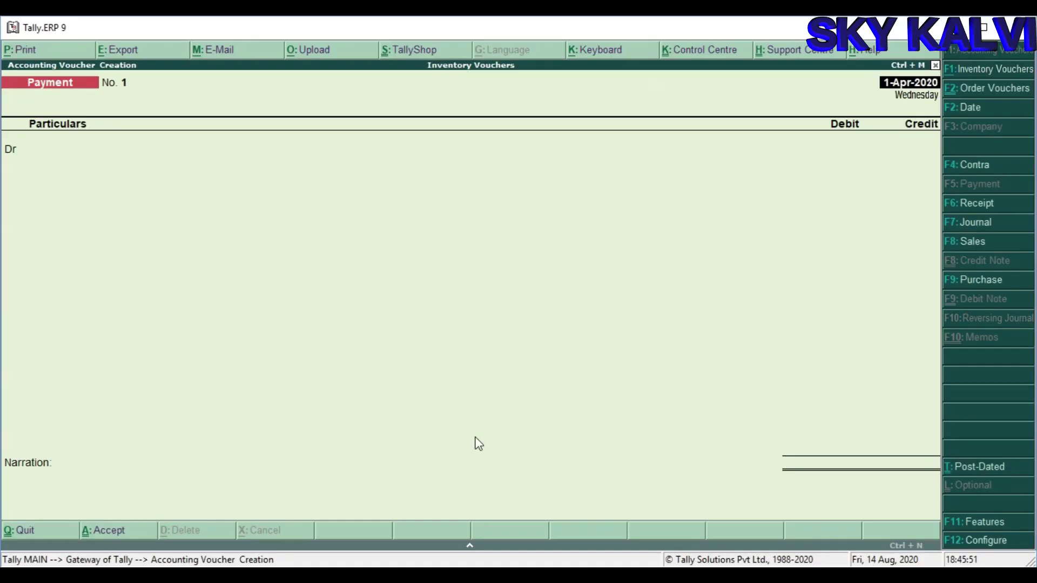
Step: Start a second purchase order dated 1-Apr-2020 for supplier Rani Electricals, entering its order number and the Purchase ledger
key(alt+F4)
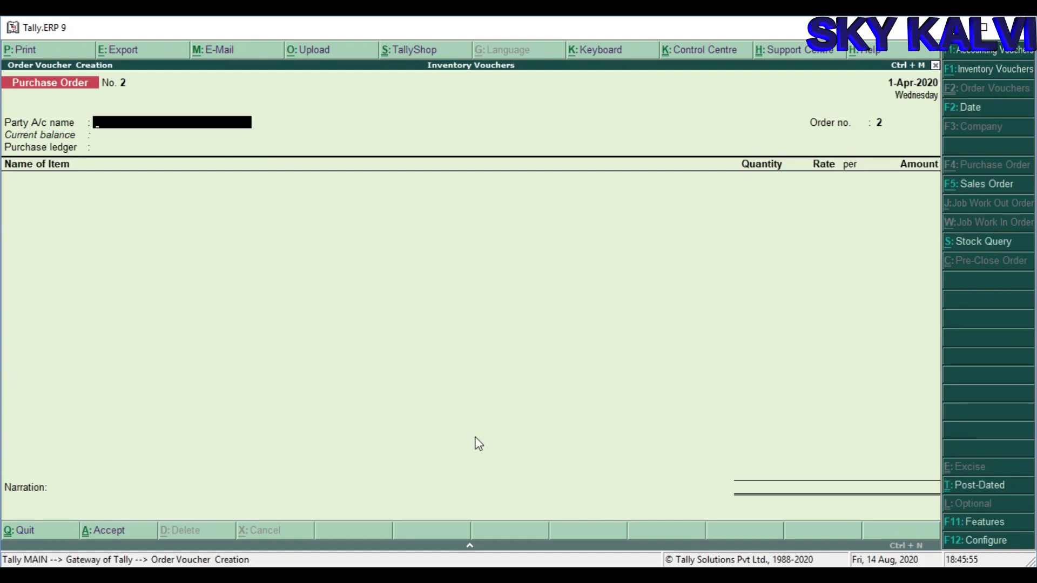
text(r)
key(Return)
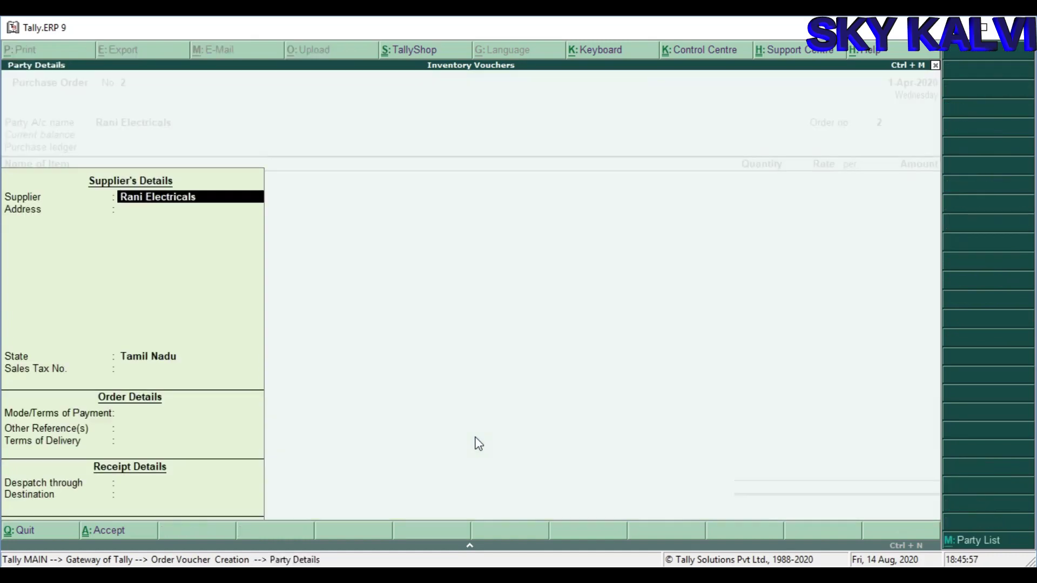
key(ctrl+a)
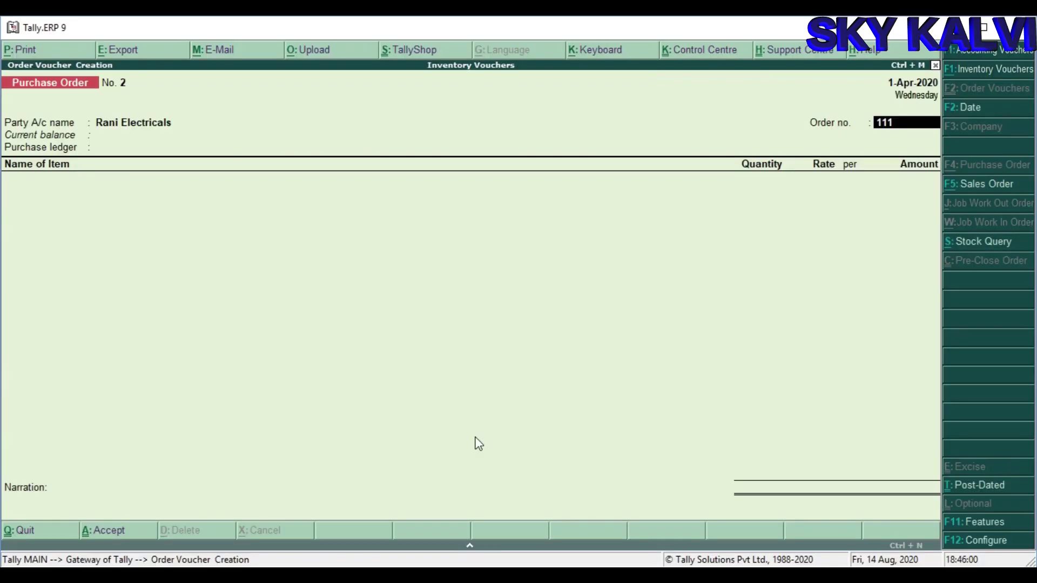
key(Return)
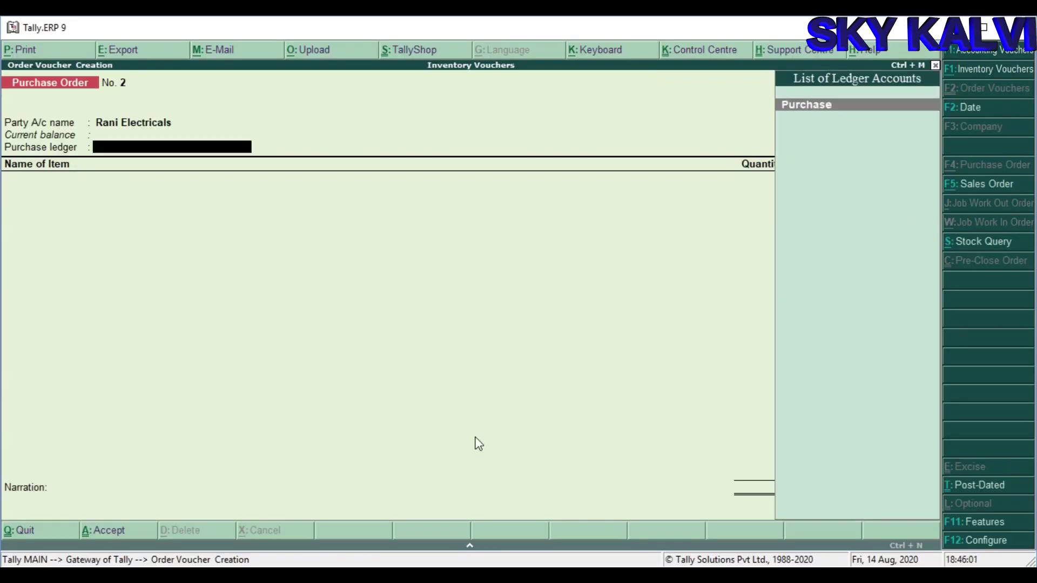
key(Return)
Step: Add Celling Fan to the Rani Electricals order, due 1-Apr-2020 for Chennai Godown, with 150 nos at a rate of 1500
text(Ce)
key(Return)
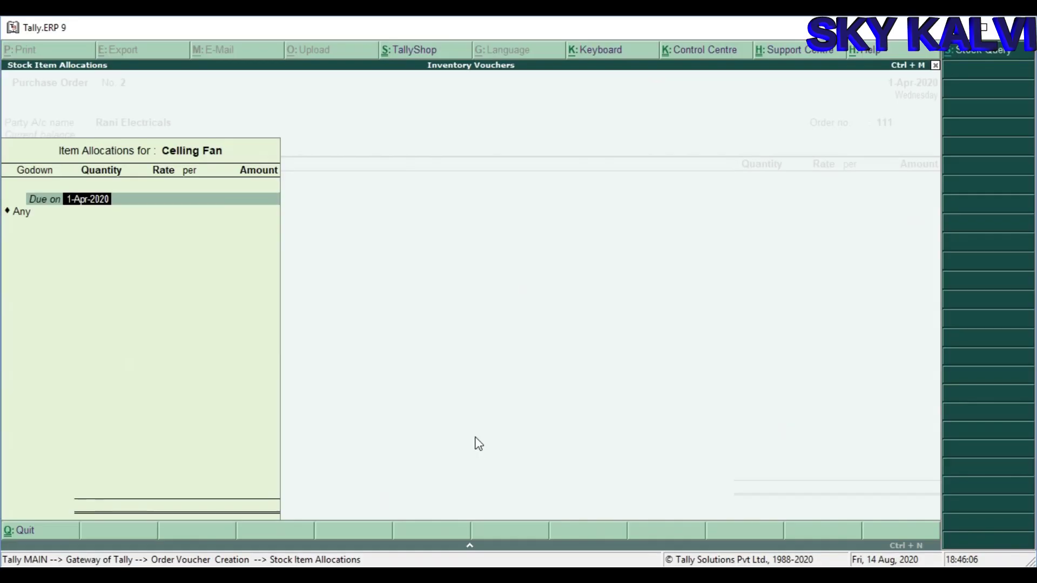
key(Return)
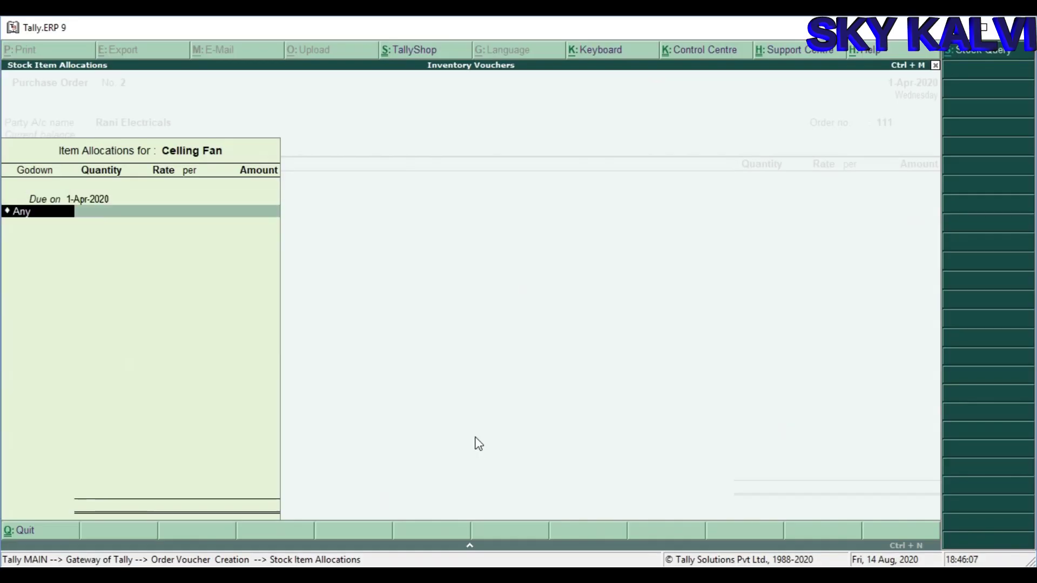
key(Return)
text(150)
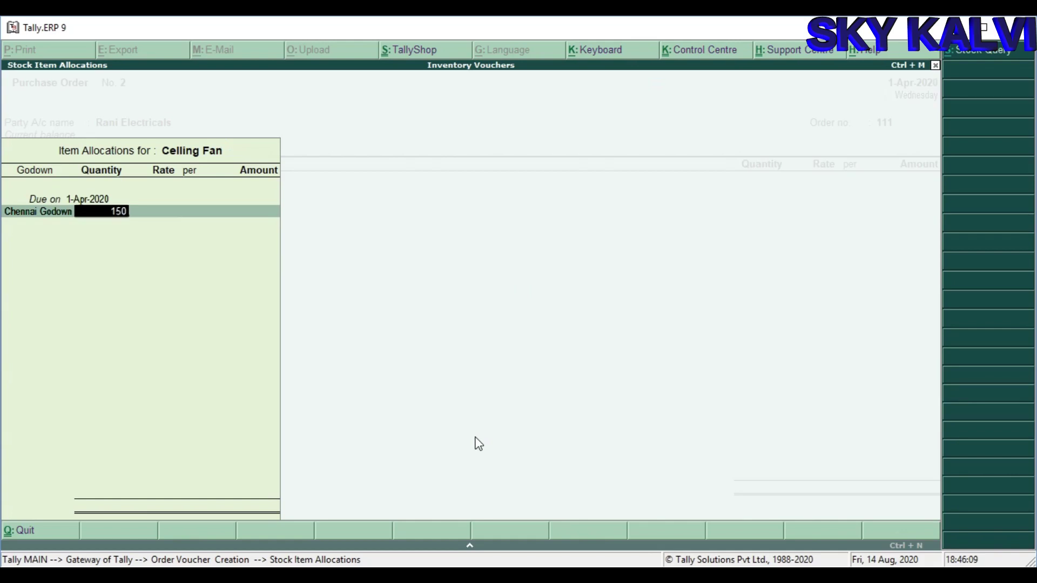
key(Return)
text(1500)
key(Return)
key(Return)
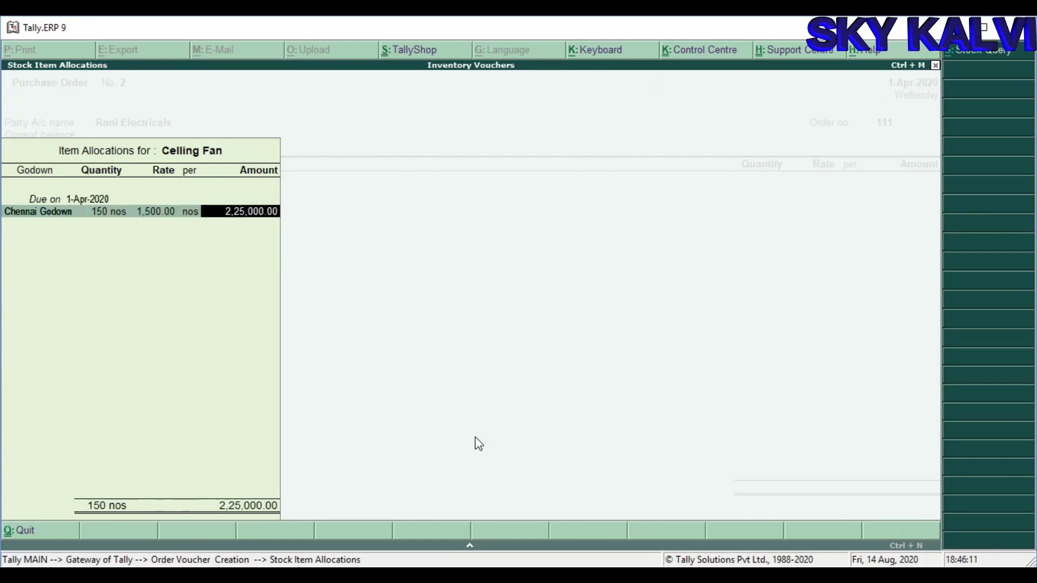
key(Return)
key(Return)
key(Return)
Step: Add Table Fan to the Rani Electricals order, due 1-Apr-2020 for Chennai Godown, with 150 nos at a rate of 1200
text(t)
key(Return)
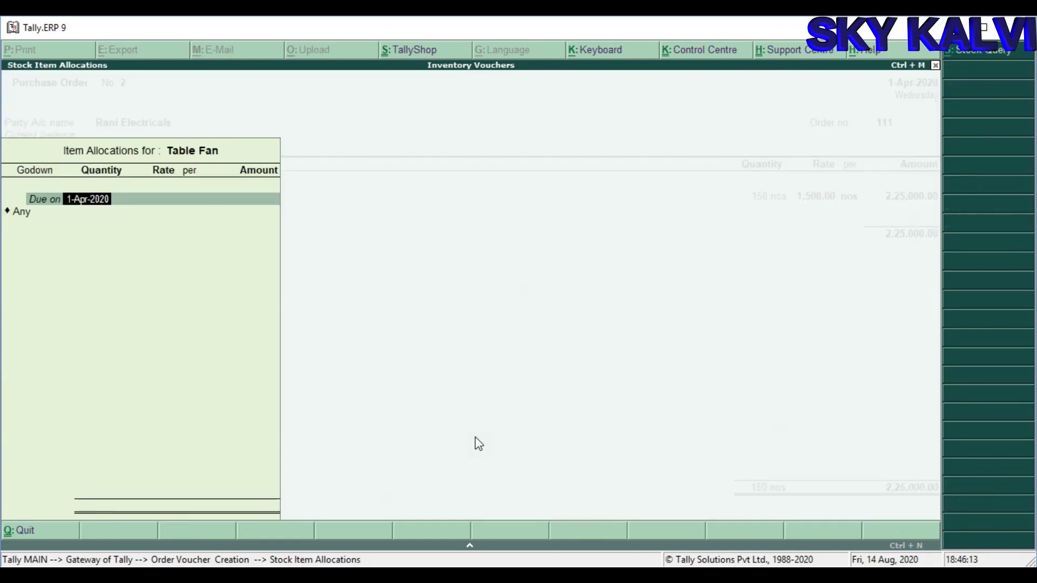
text(c)
key(Return)
text(150)
key(Return)
text(1,200)
key(Return)
key(Return)
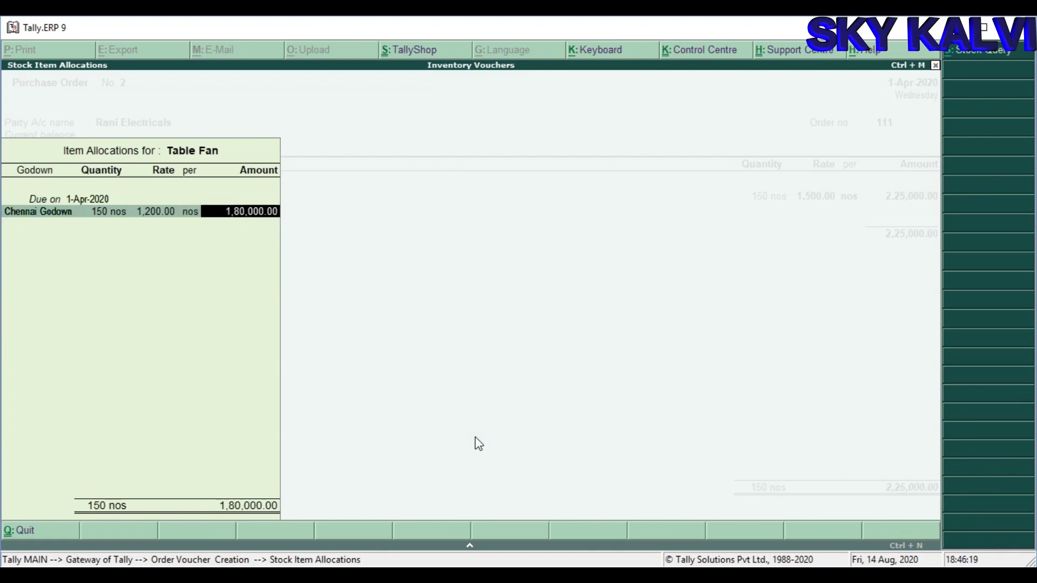
key(Return)
key(Return)
Step: End the item list and save the Rani Electricals purchase order without a narration
key(Return)
key(Return)
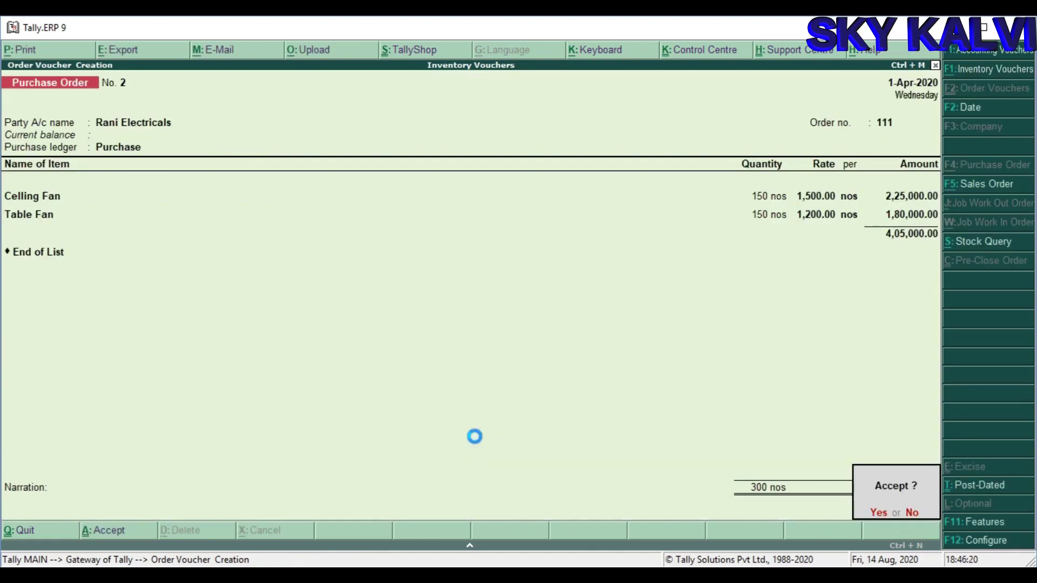
key(Return)
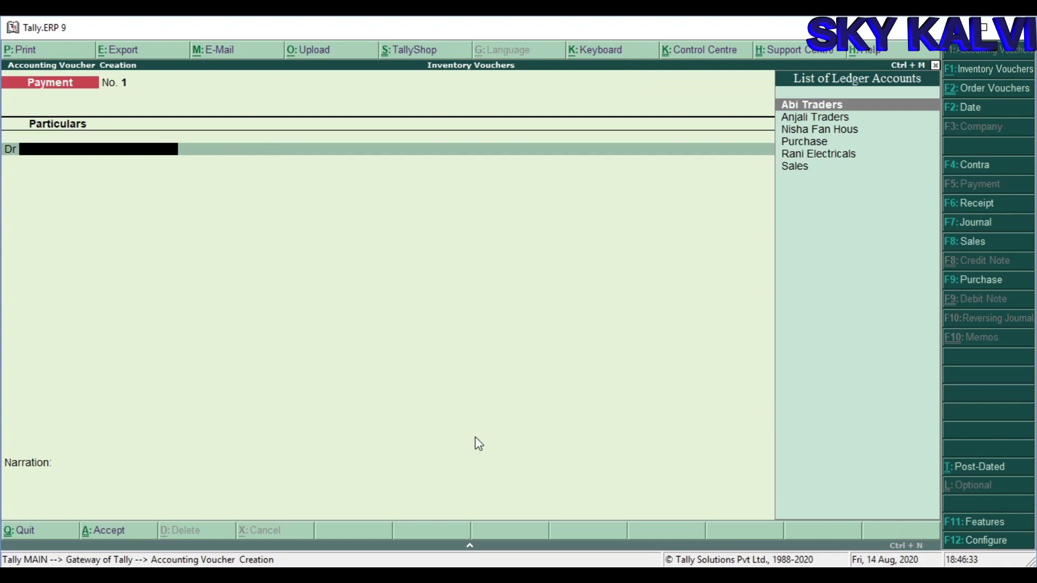
Step: Start a purchase voucher dated 1-Apr-2020 with Nisha Fan Hous as the party, leaving the supplier invoice number empty
key(F8)
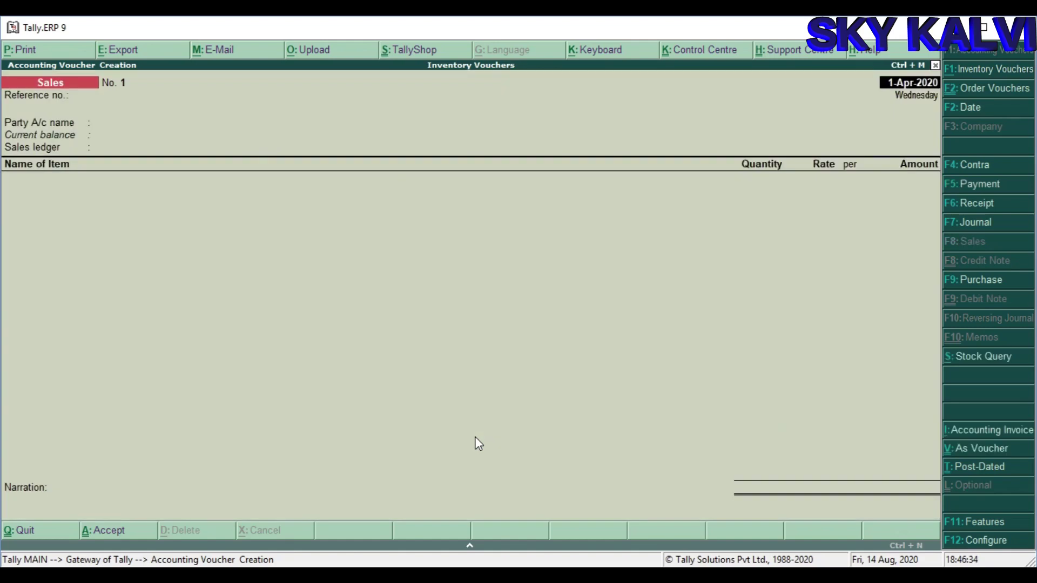
key(F9)
key(Return)
key(Return)
key(Return)
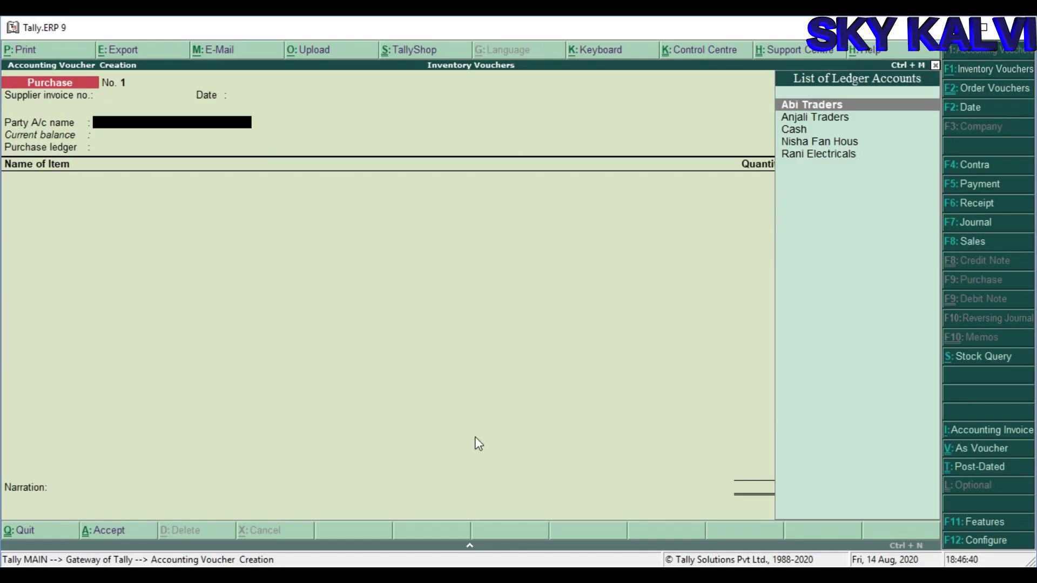
key(Down)
key(Down)
key(Down)
key(Return)
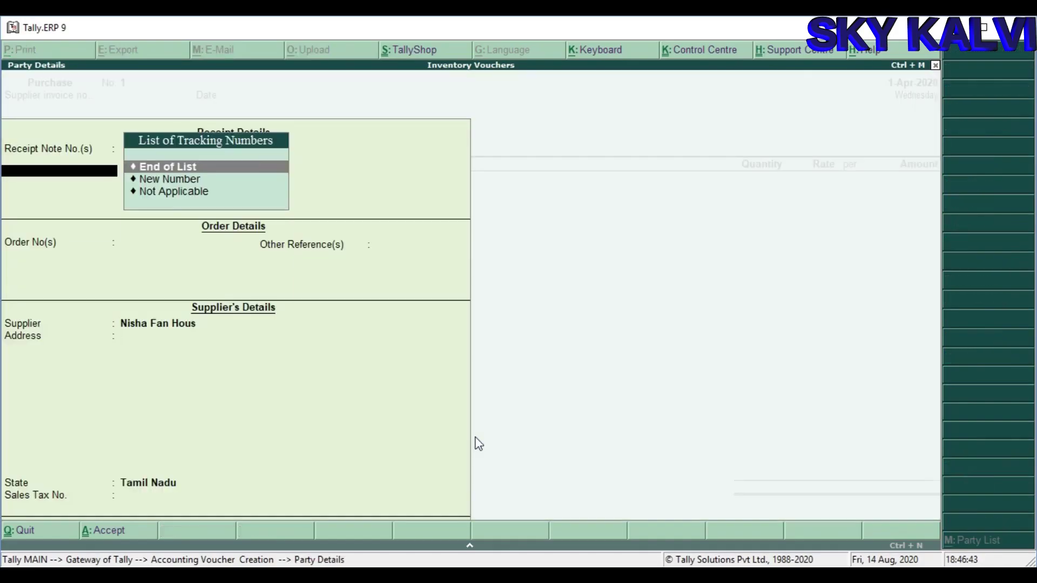
Step: Link the supplier's purchase order dated 1-Apr-2020 to the purchase voucher without any receipt note, and complete the Nisha Fan Hous voucher
key(Return)
key(Return)
key(BackSpace)
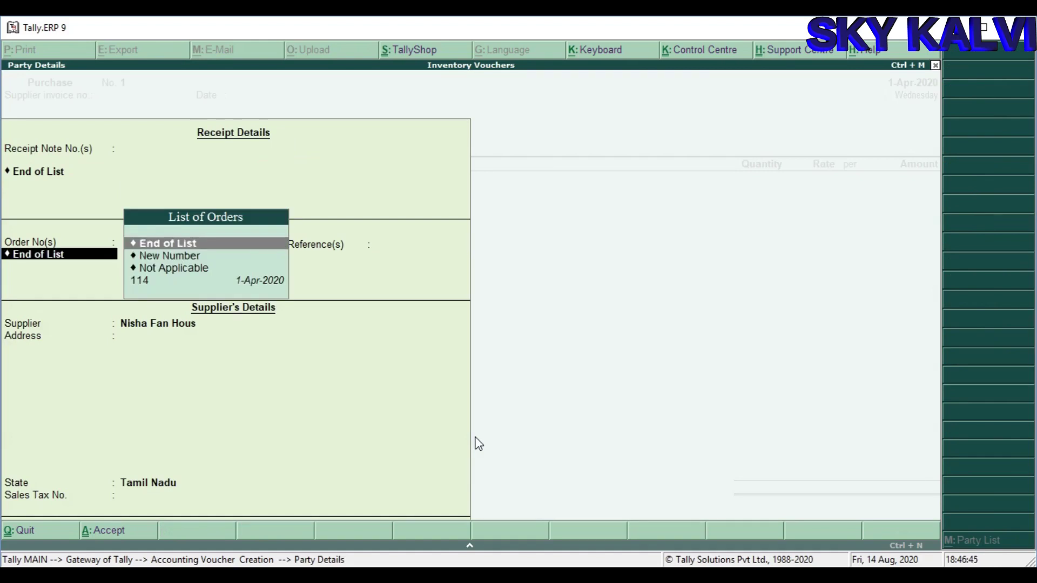
key(Down)
key(Down)
key(Down)
key(Return)
key(Return)
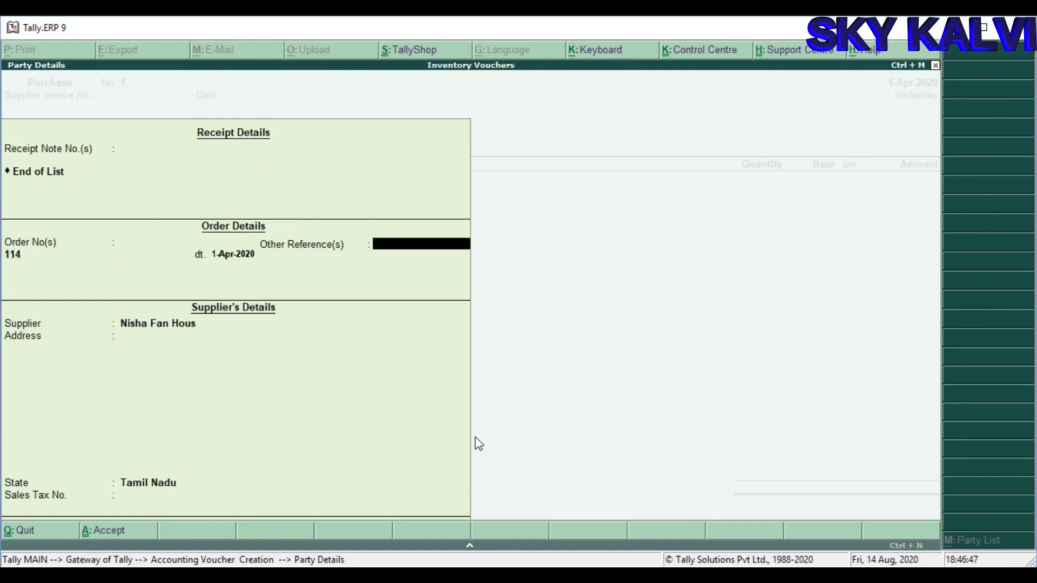
key(Return)
key(Return)
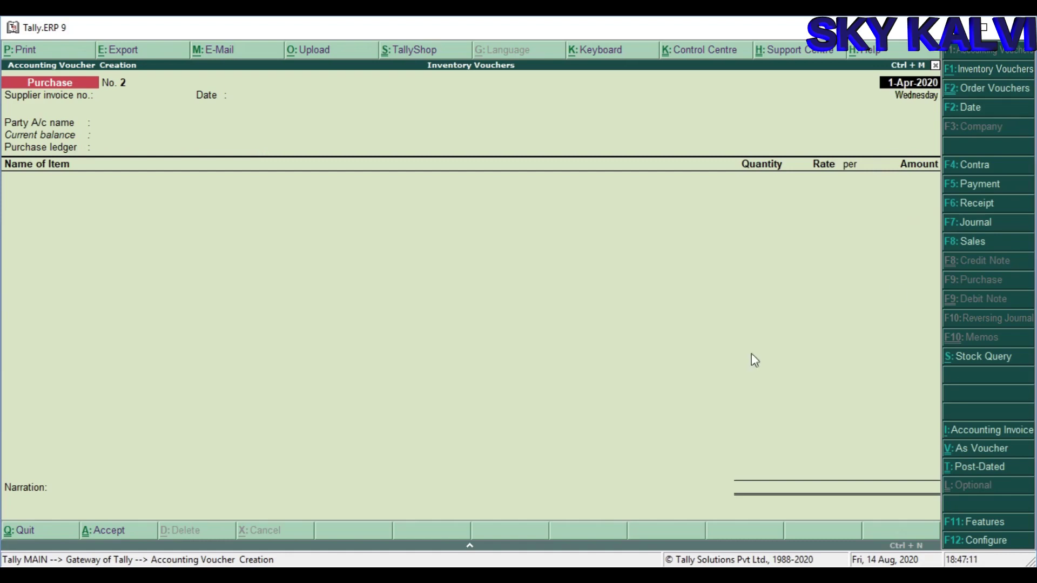
Step: Start a receipt note dated 1-Apr-2020 with Rani Electricals as the party, leaving the reference number empty
click(996, 70)
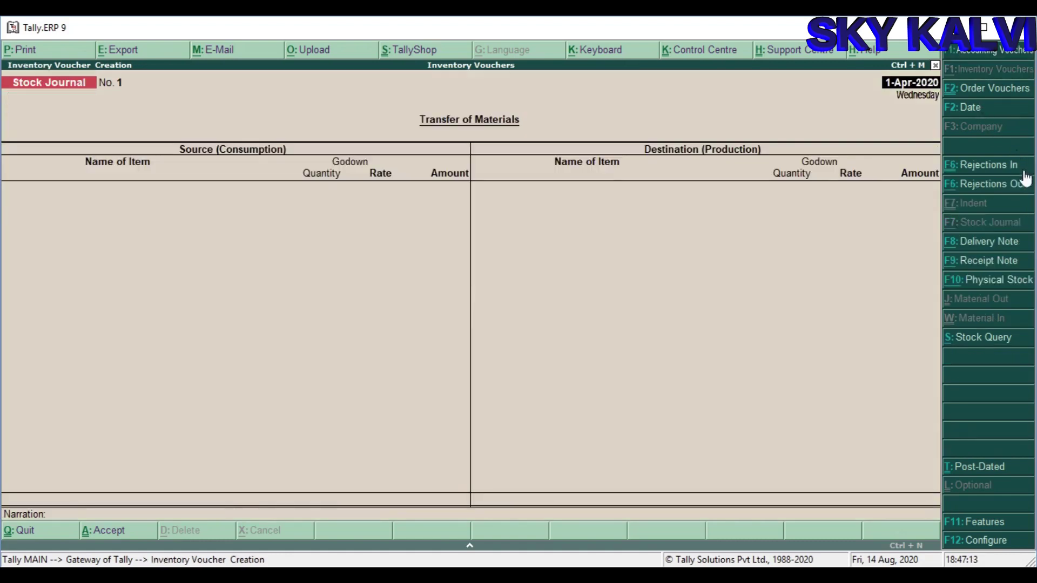
click(972, 264)
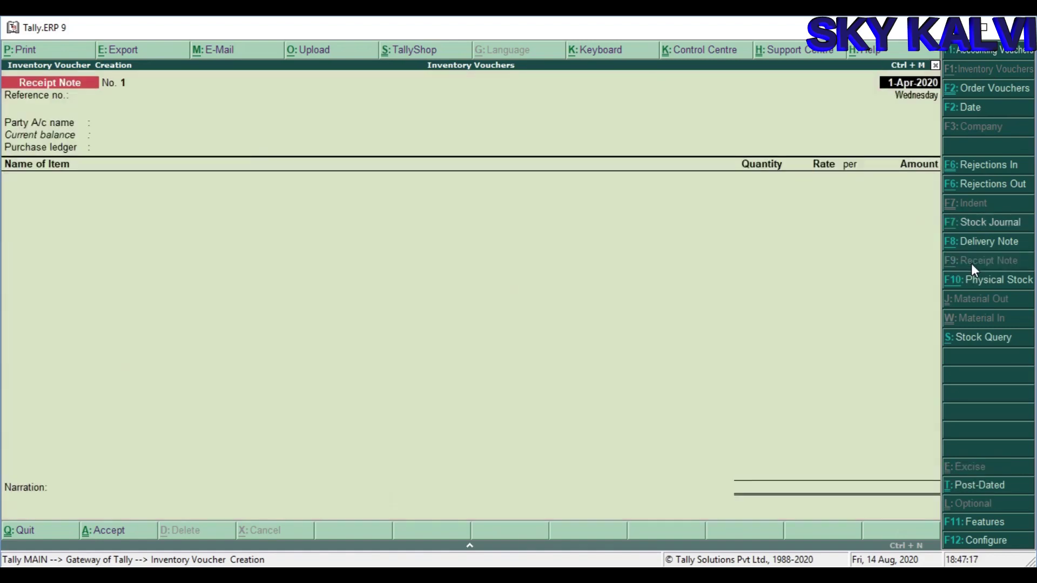
key(Return)
key(Return)
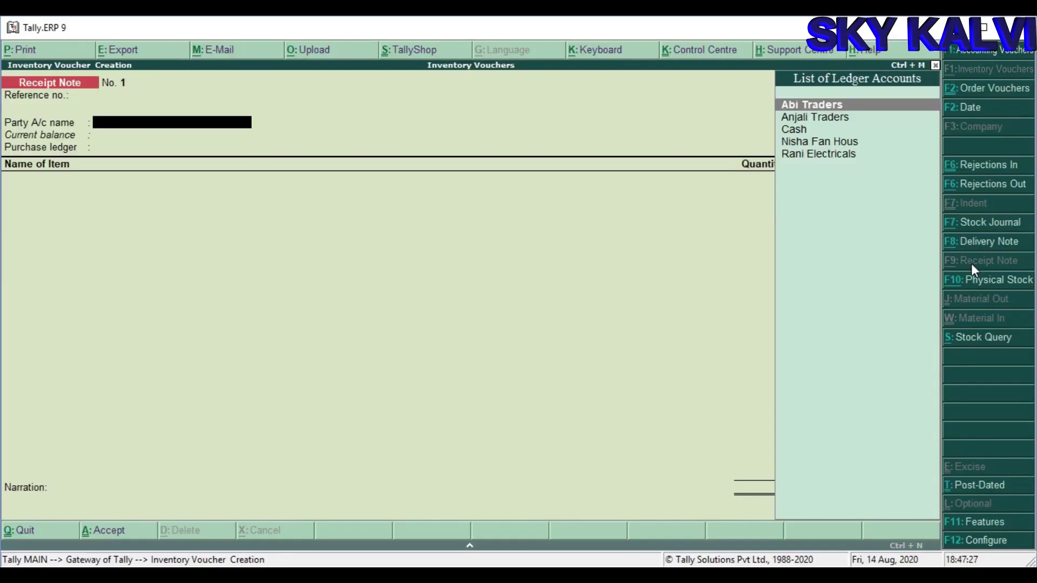
key(Down)
key(Down)
key(Down)
key(Down)
key(Return)
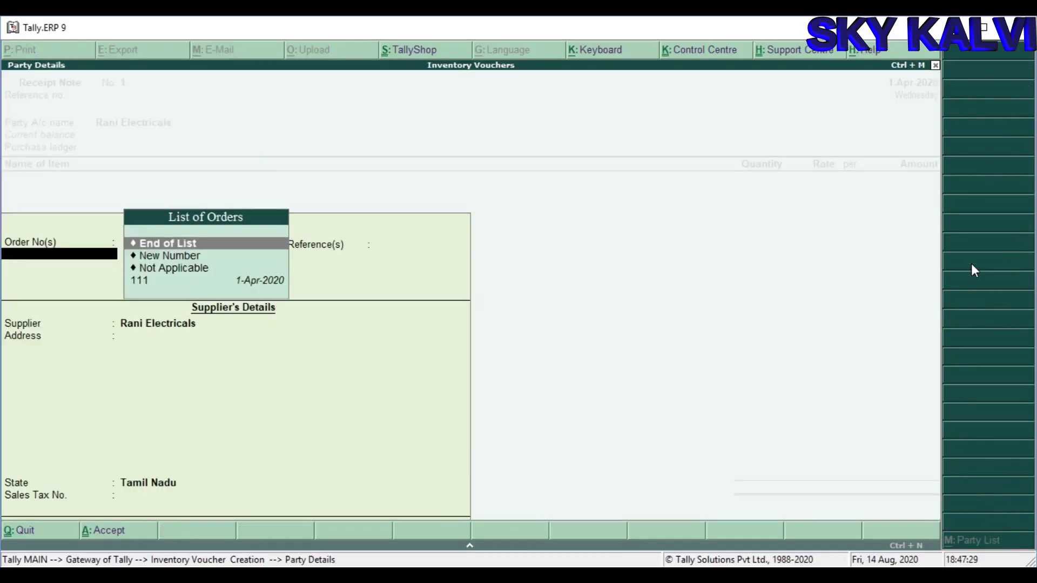
Step: Link the Rani Electricals purchase order dated 1-Apr-2020 to the receipt note and accept the supplier's details and purchase ledger
key(Down)
key(Down)
key(Down)
key(Return)
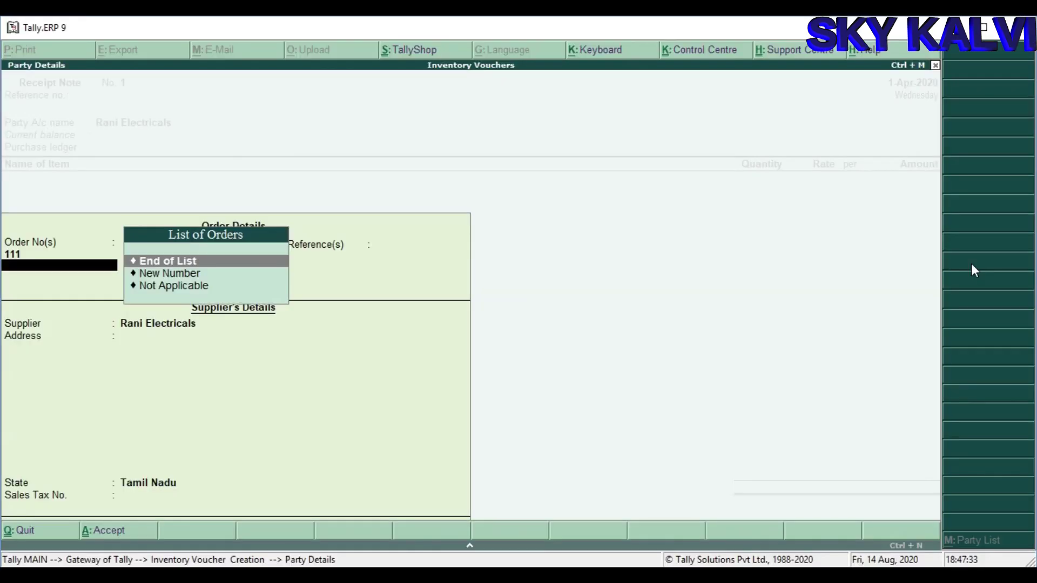
key(Return)
key(Return)
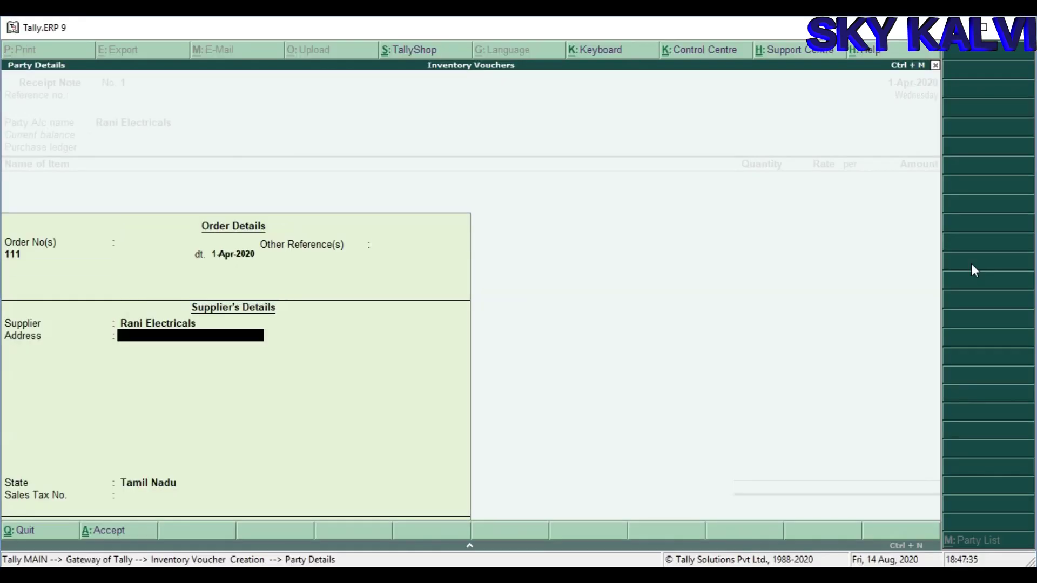
key(Return)
key(Return)
key(Return)
key(Return)
Step: Assign the new tracking number Rec No 12 to Celling Fan in the receipt note and accept its Chennai Godown allocation
key(Return)
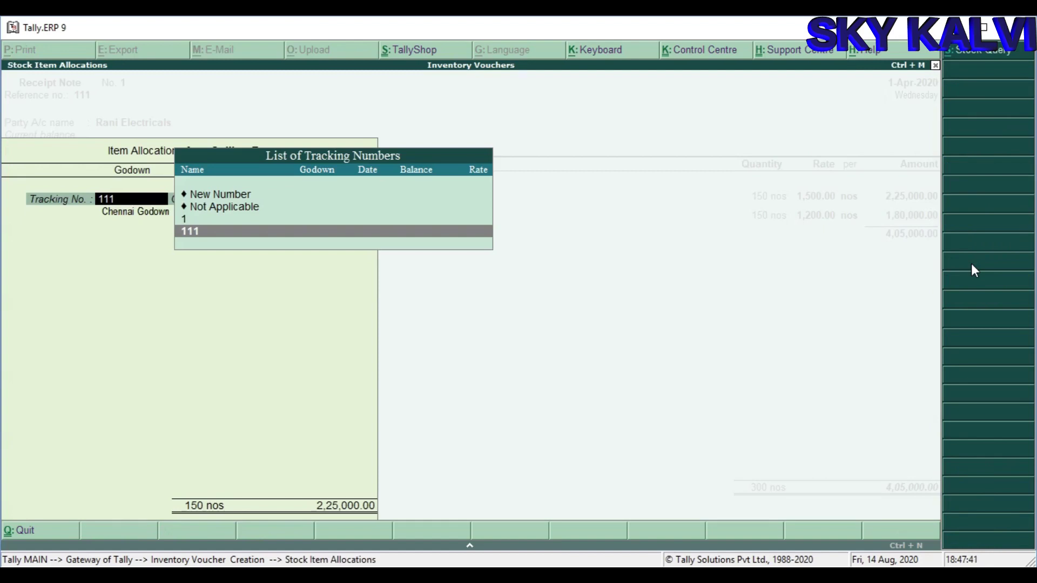
key(Up)
key(Up)
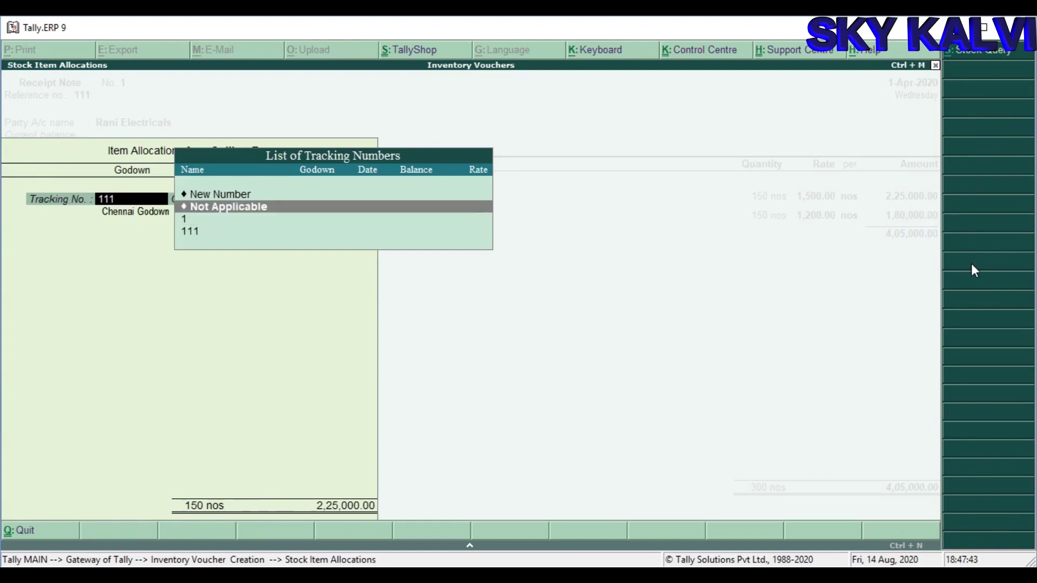
key(Up)
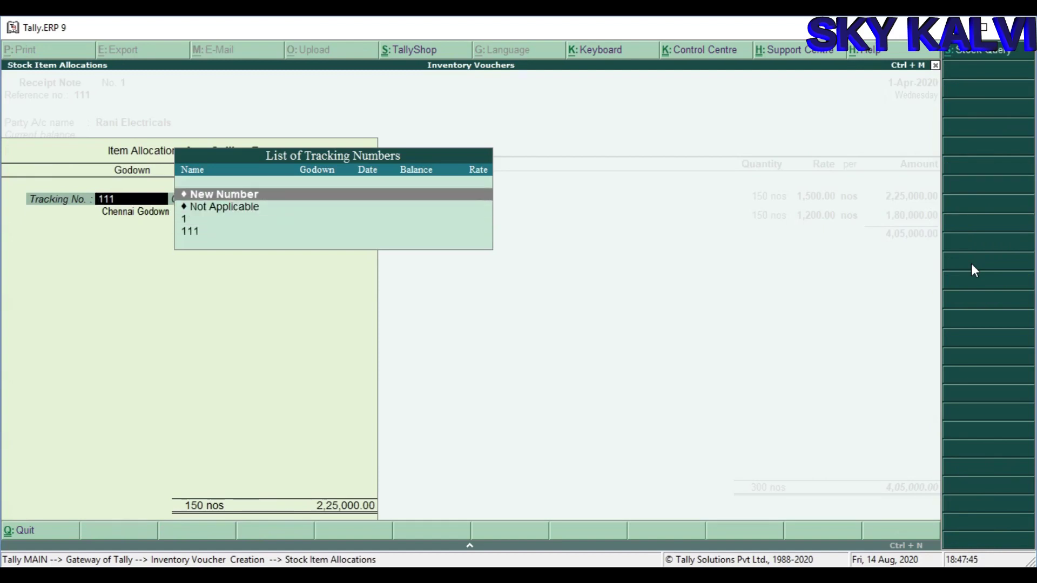
key(Return)
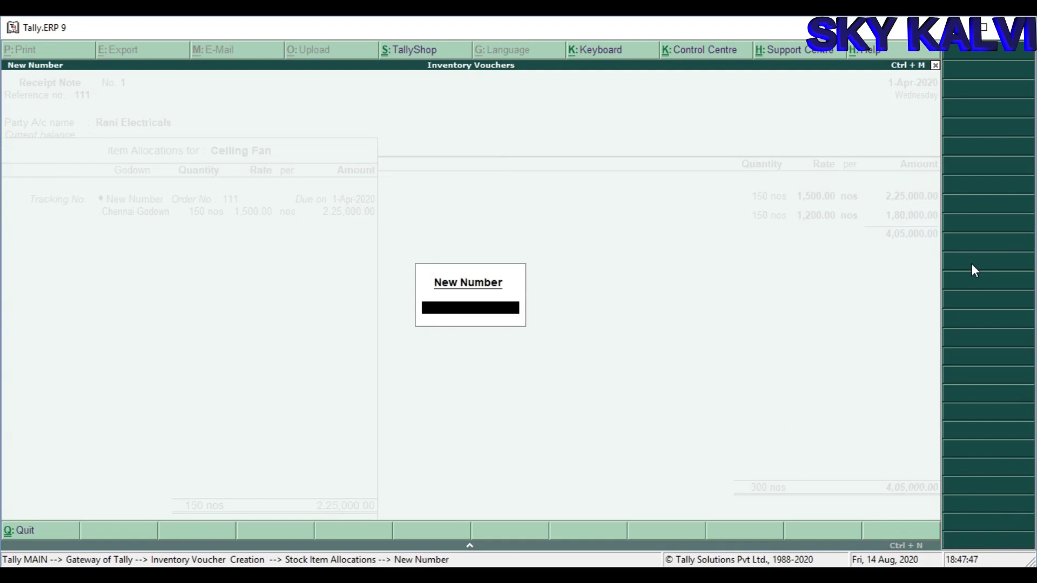
text(Rec No)
text(12)
key(Return)
key(Return)
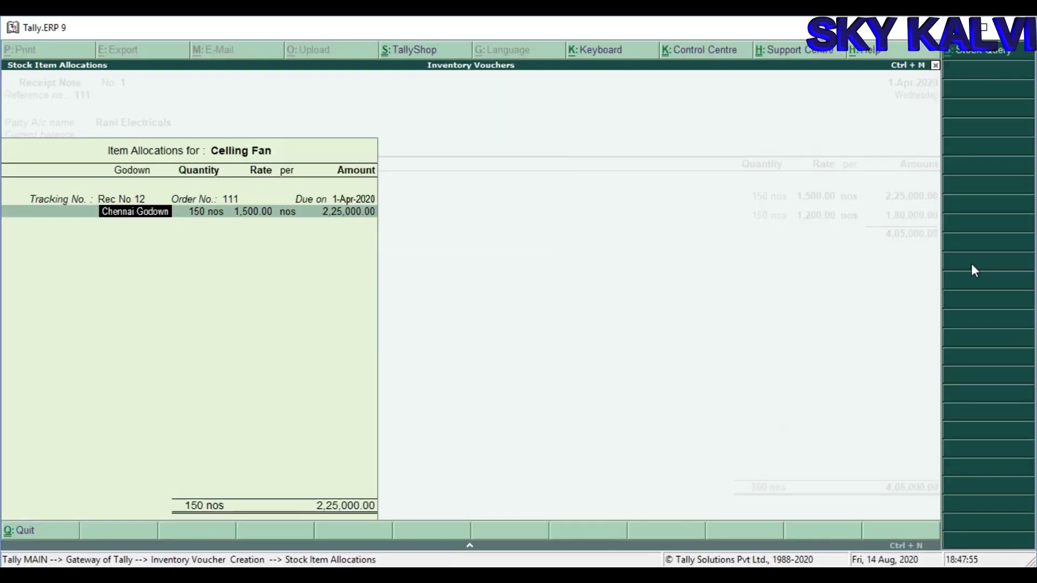
key(Return)
key(Return)
key(Return)
key(Return)
key(Return)
key(Return)
Step: Assign the new tracking number Rec No 12 to Table Fan in the receipt note and accept its Chennai Godown allocation
key(Return)
key(Return)
key(Up)
key(Up)
key(Up)
key(Return)
text(Re)
key(BackSpace)
text(ec)
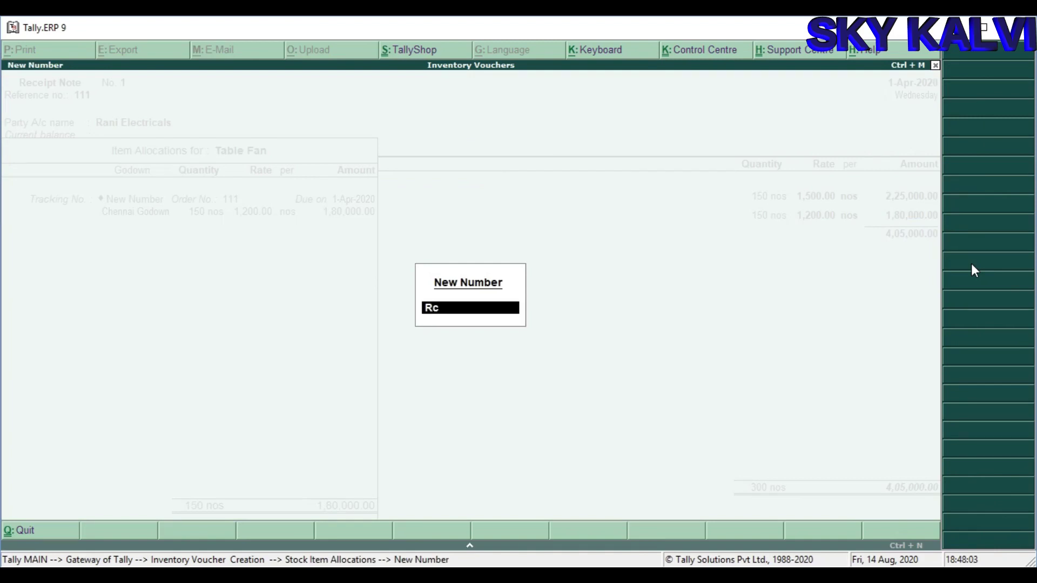
key(BackSpace)
key(BackSpace)
text(ec No12)
key(BackSpace)
key(BackSpace)
text(12)
key(Return)
key(Return)
key(Return)
key(Return)
key(Return)
key(Return)
key(Return)
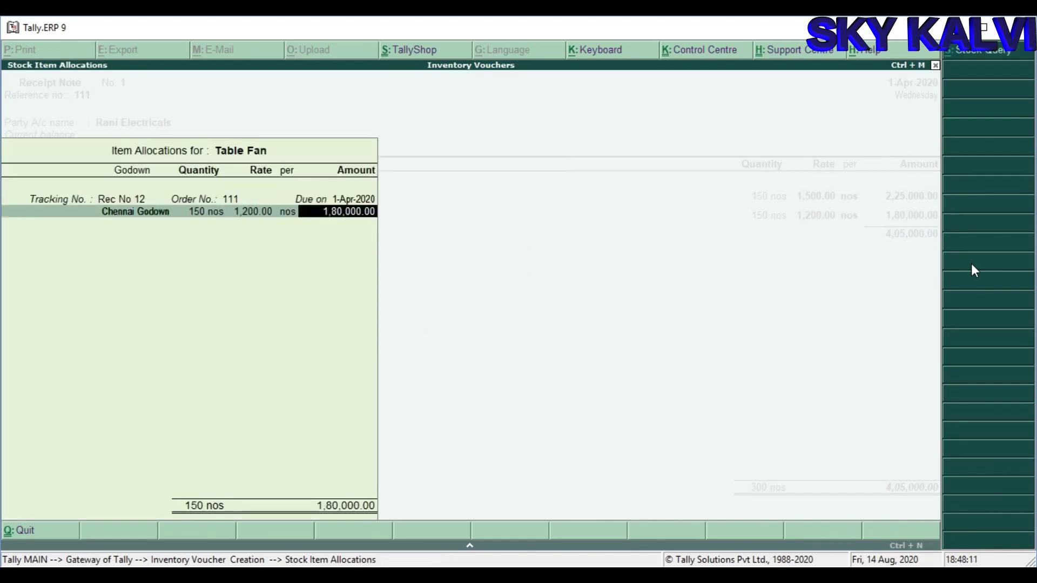
key(Return)
Step: End the item list and save the Rani Electricals receipt note without a narration
key(Return)
key(Return)
key(Return)
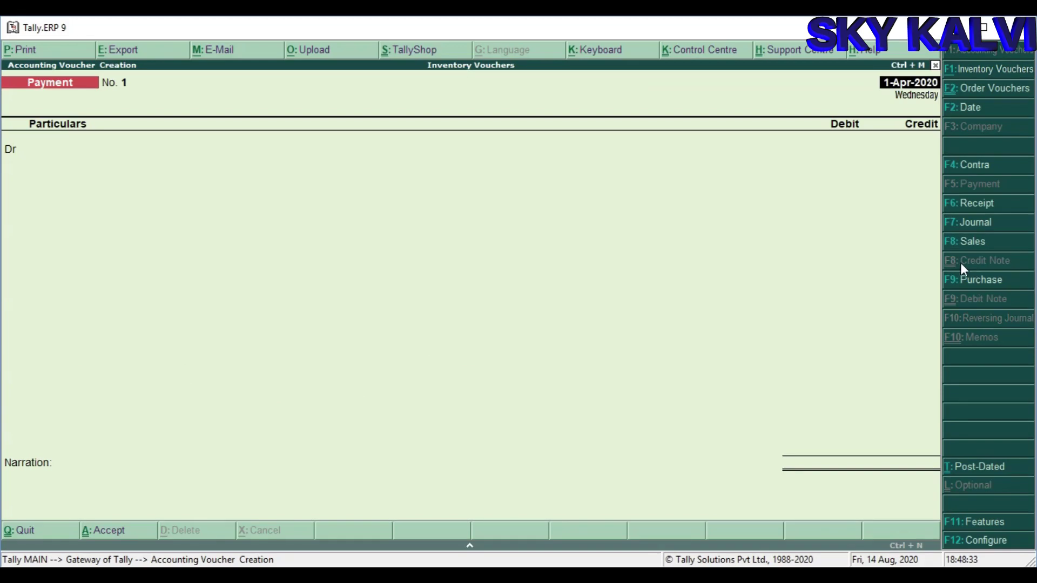
Step: Start a Rejections Out voucher for Rani Electricals and accept the supplier's name and address
click(990, 70)
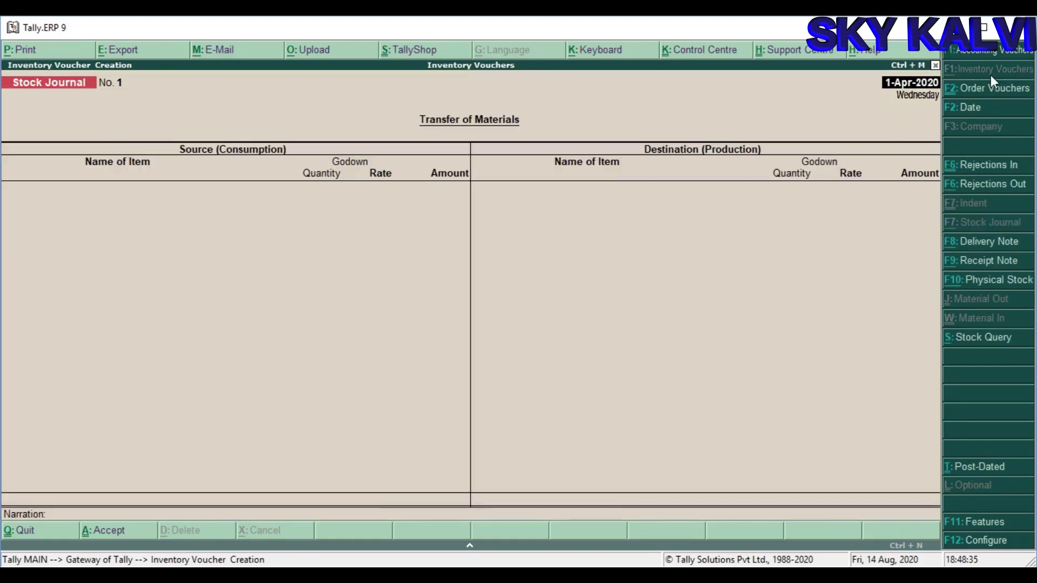
click(987, 183)
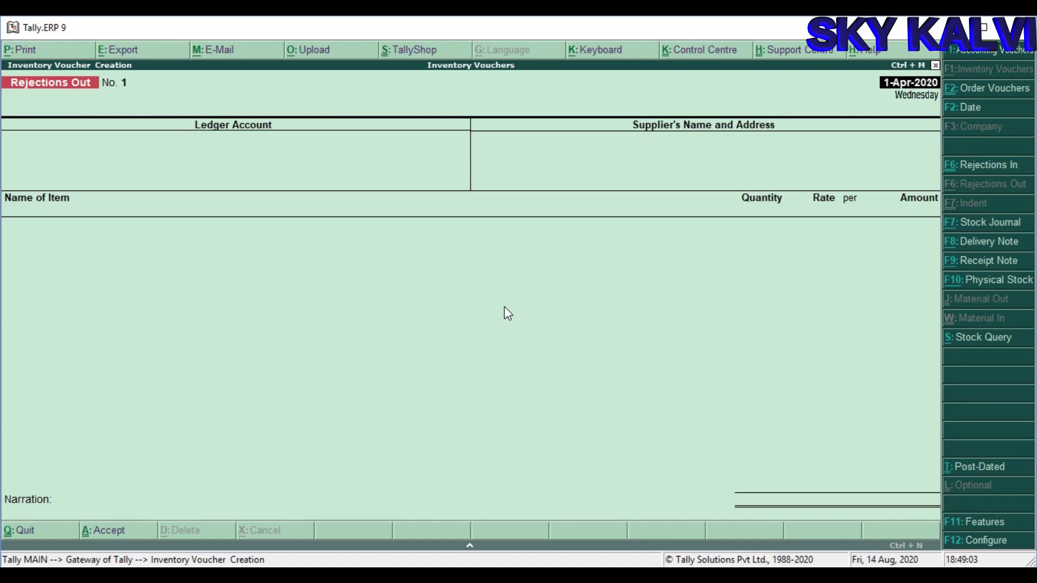
key(Return)
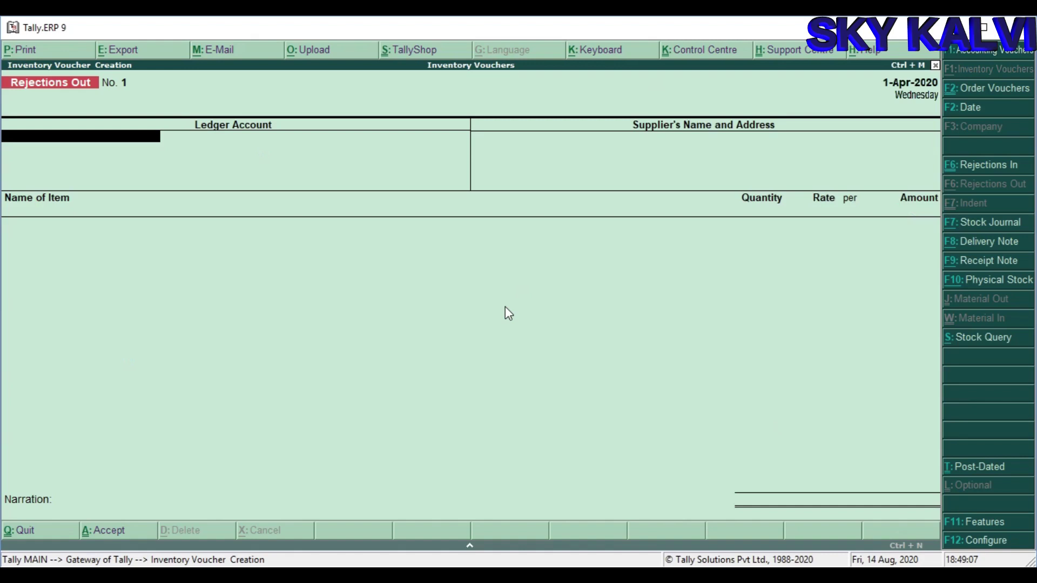
text(R)
key(Return)
key(Return)
key(Return)
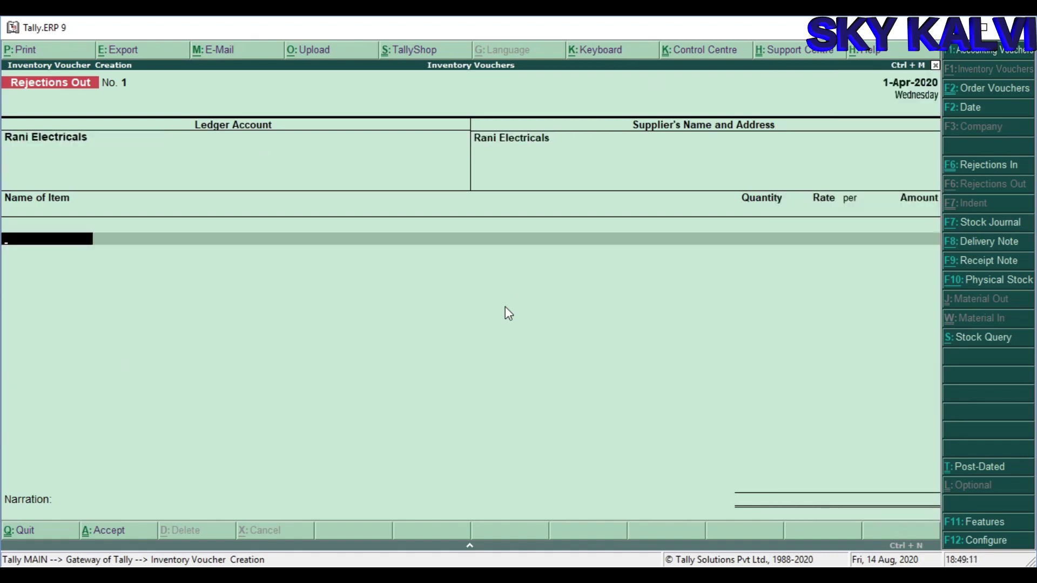
Step: Add Celling Fan to the rejection against tracking number Rec No 12, returning 10 nos from Chennai Godown
text(C)
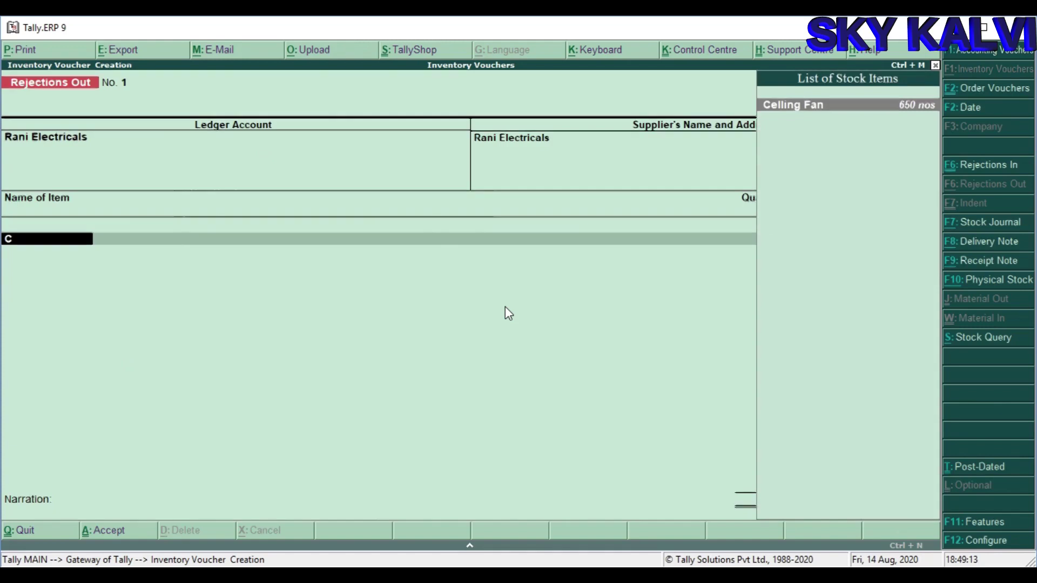
key(Return)
key(Down)
key(Up)
key(Down)
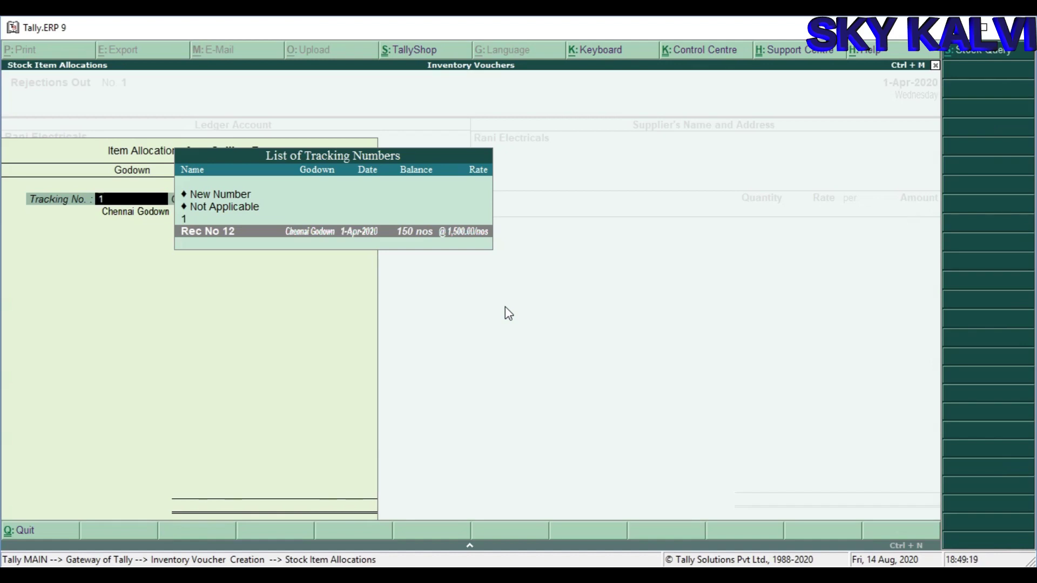
key(Return)
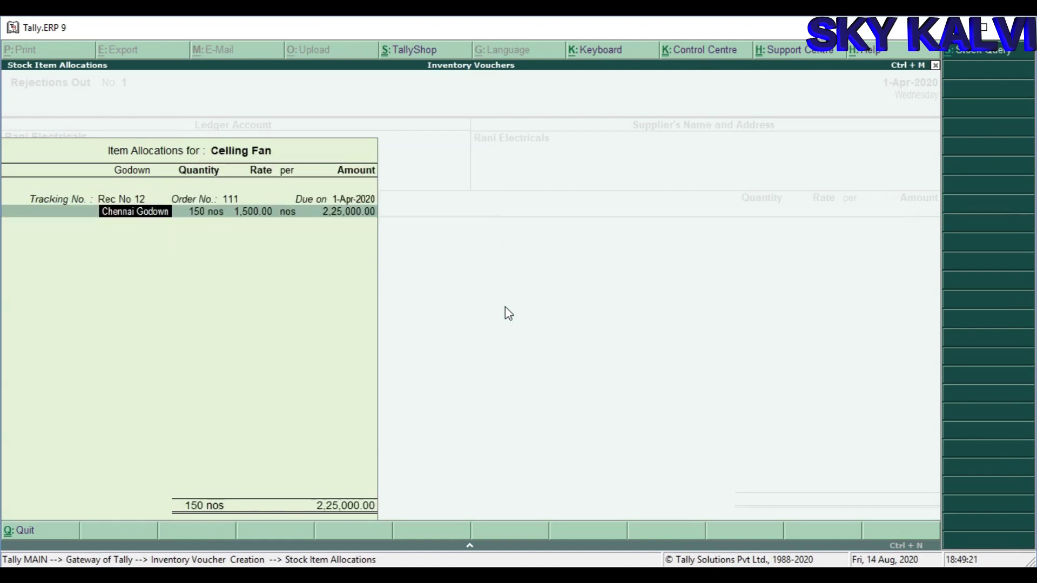
key(Return)
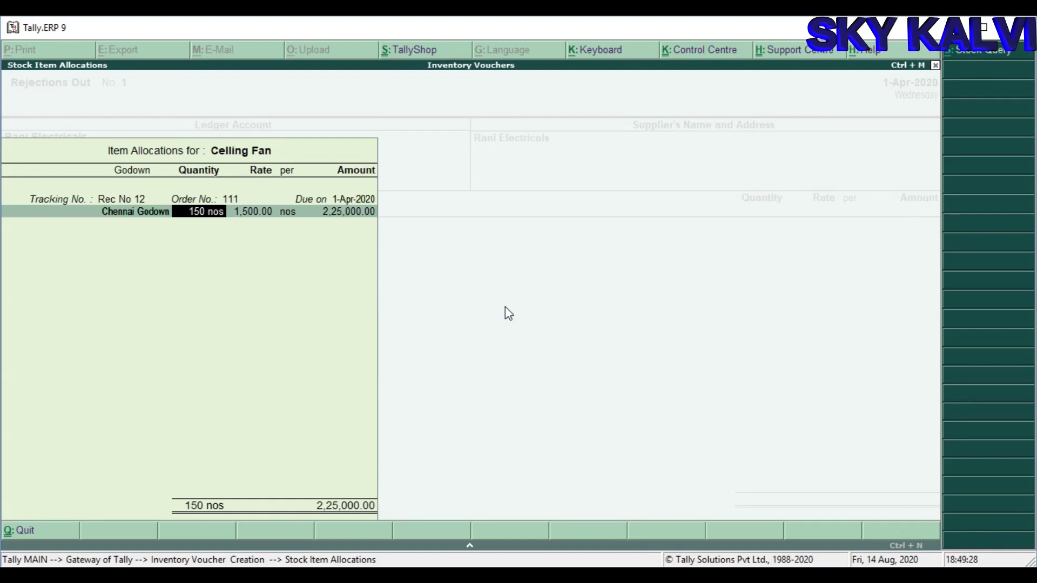
text(10)
key(Return)
key(Return)
key(Return)
key(Return)
key(Return)
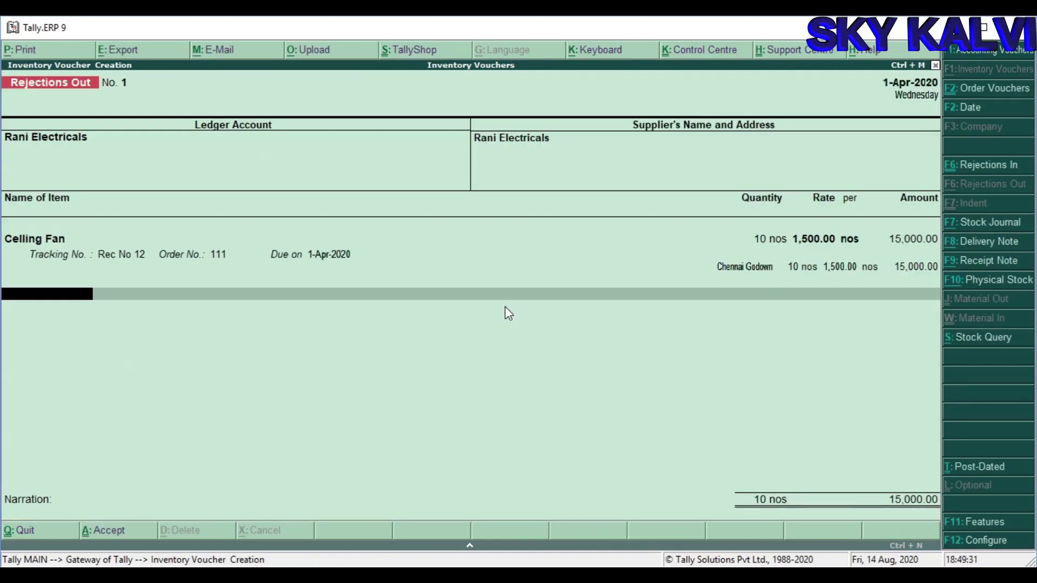
Step: Add Table Fan to the rejection against tracking number Rec No 12, returning 5 nos from Chennai Godown
key(Return)
text(1)
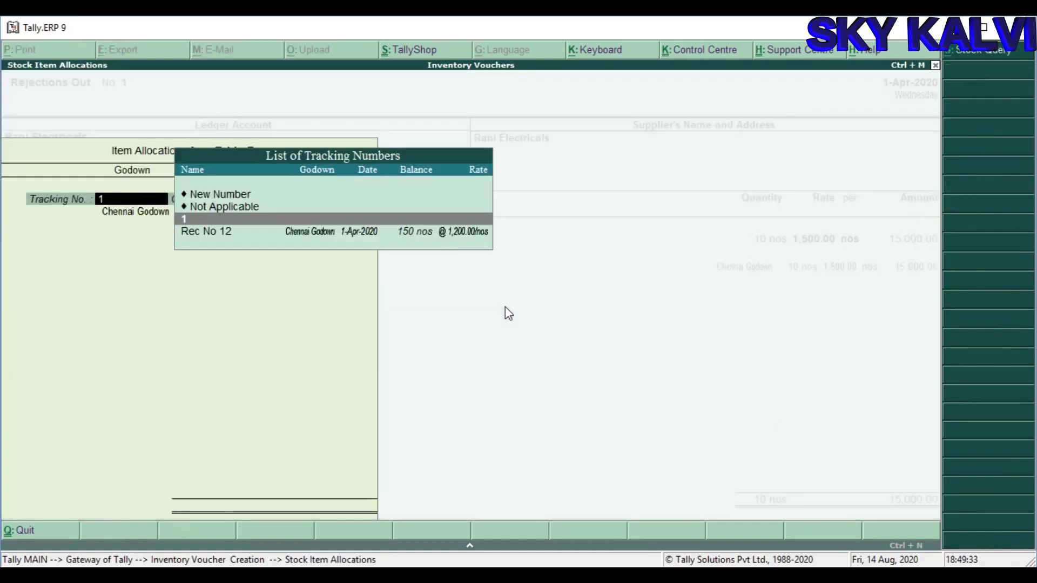
key(Down)
key(Return)
key(Return)
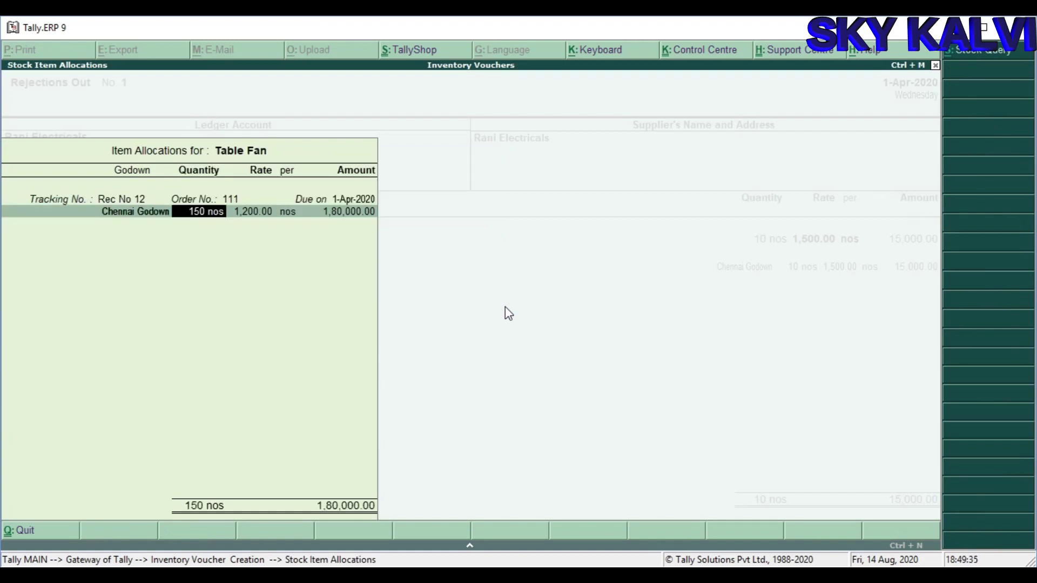
text(5)
key(Return)
key(Return)
key(Return)
key(Return)
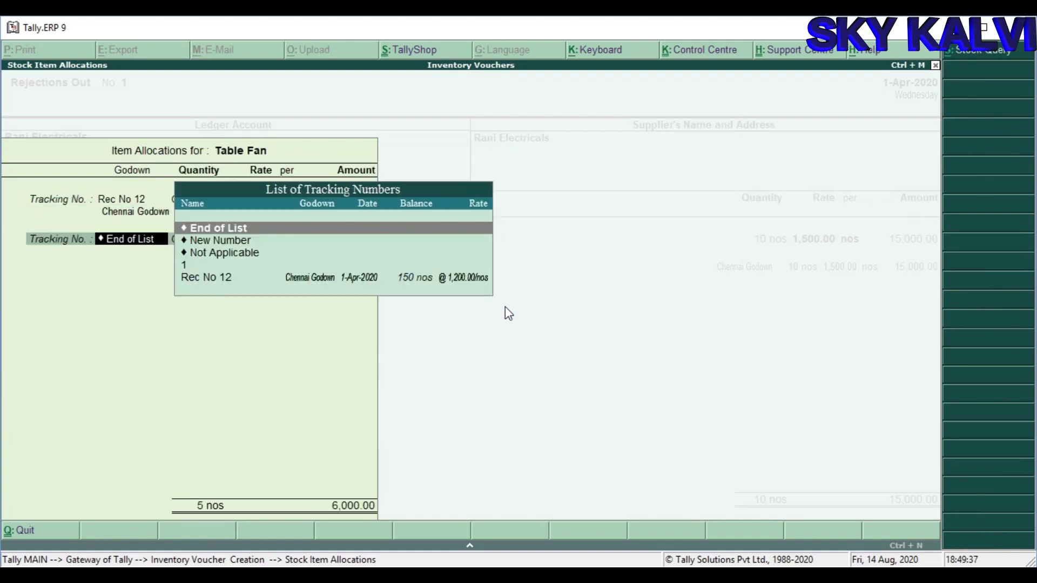
Step: End the tracking and item lists and save the Rejections Out voucher without a narration
key(Return)
key(Return)
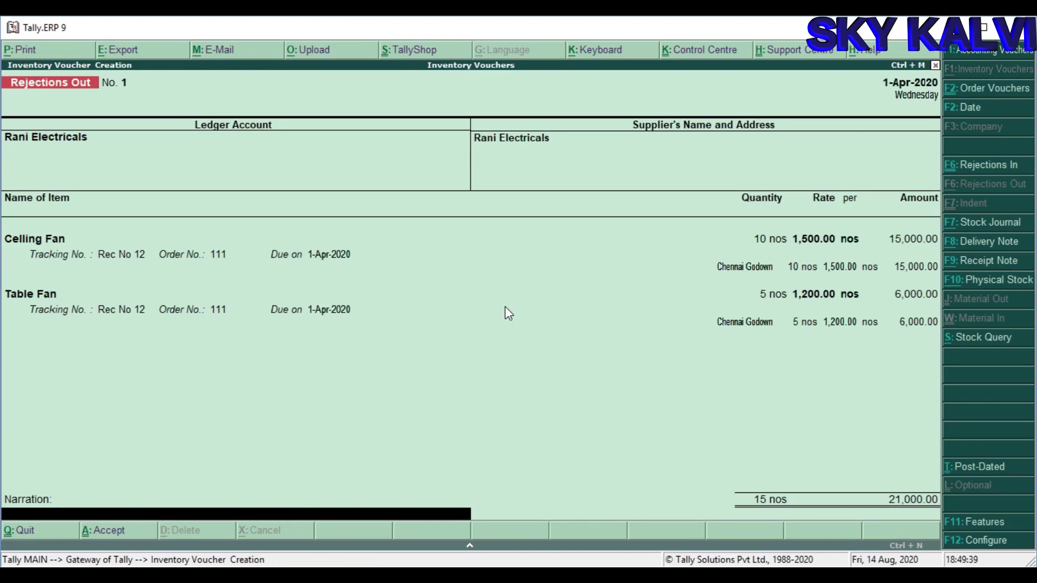
key(Return)
key(Return)
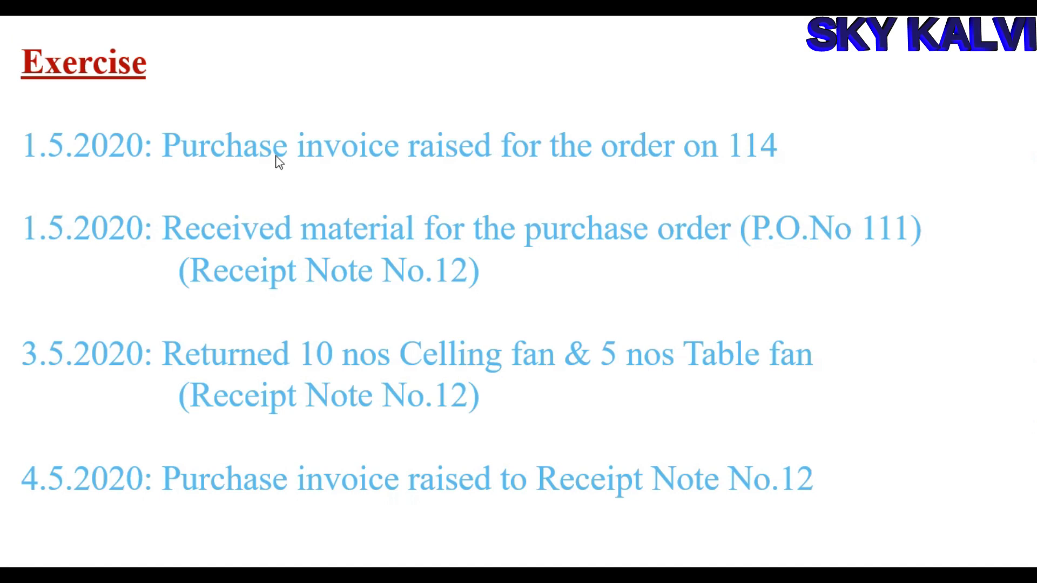
key(Left)
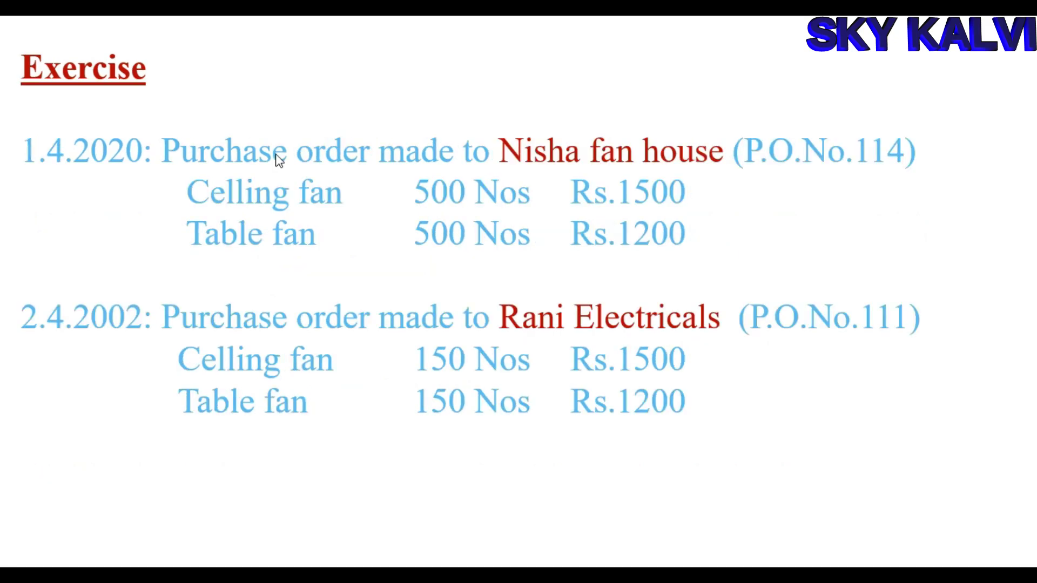
key(Right)
click(470, 413)
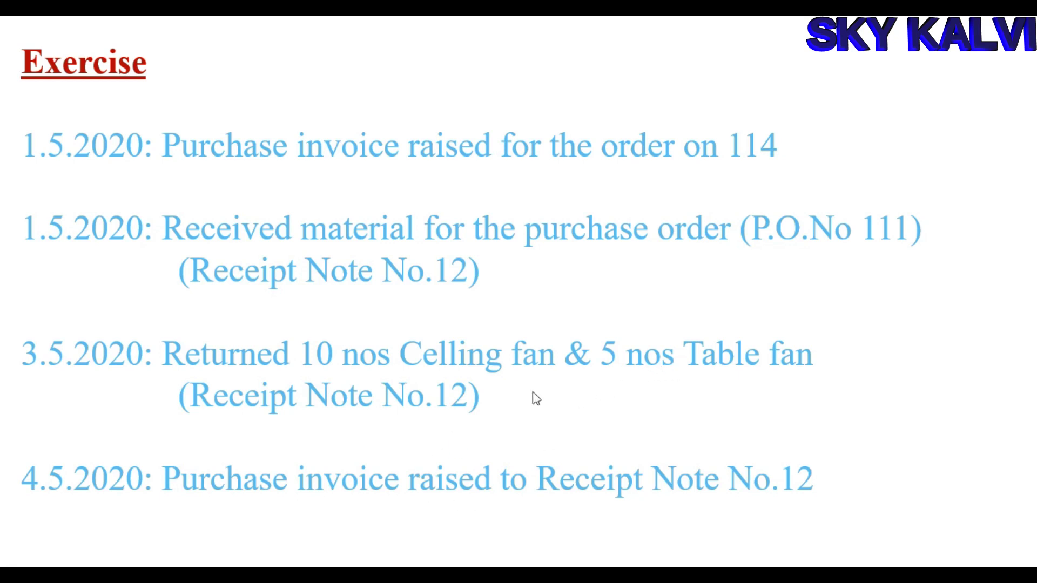
Step: Switch to Tally.ERP 9 and start a purchase voucher with Rani Electricals as the party account, leaving the supplier invoice number blank
key(alt+Tab)
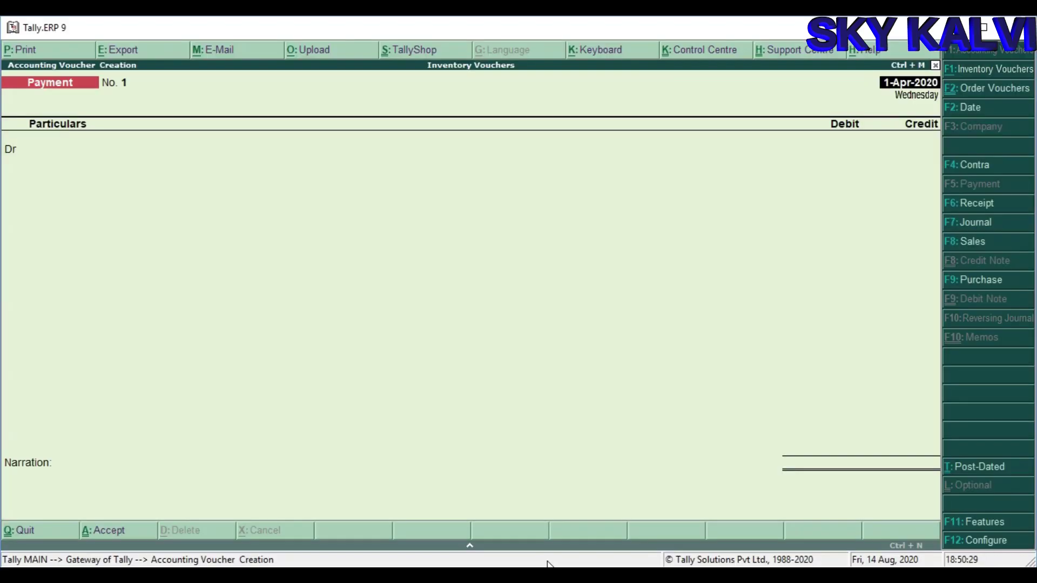
key(F9)
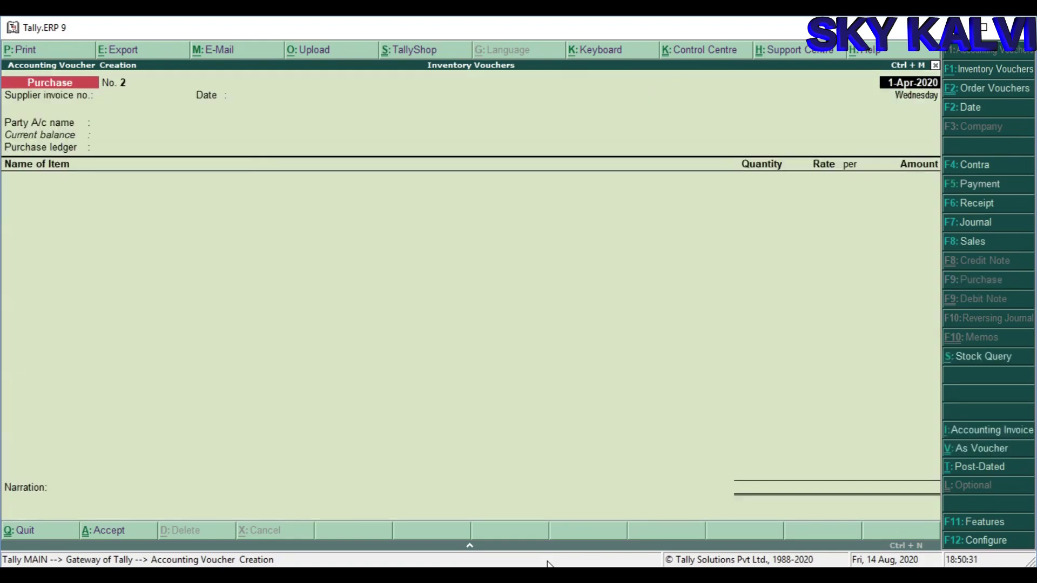
key(Return)
key(Return)
key(Return)
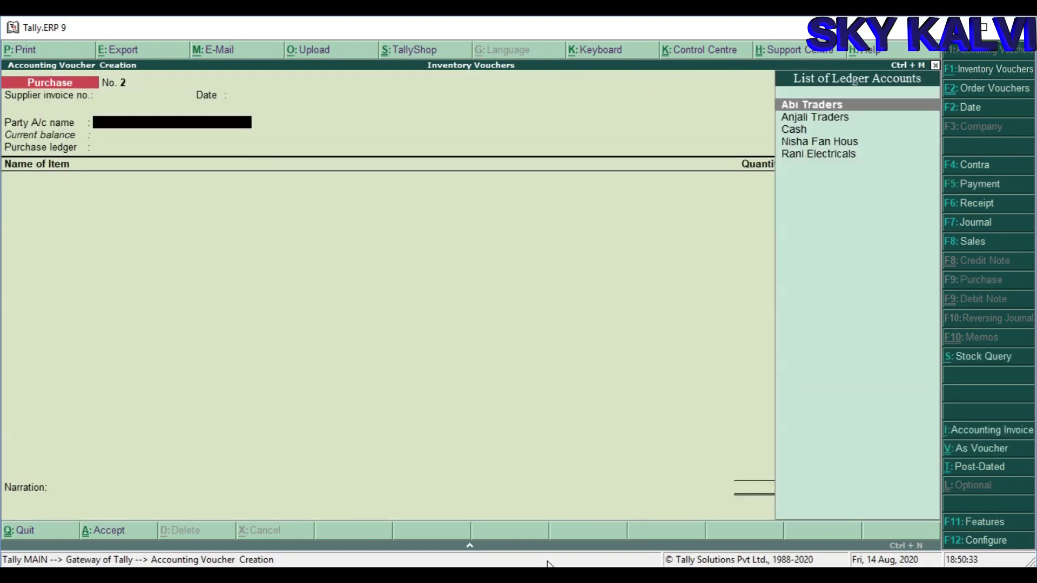
key(Down)
key(Down)
key(Down)
key(Down)
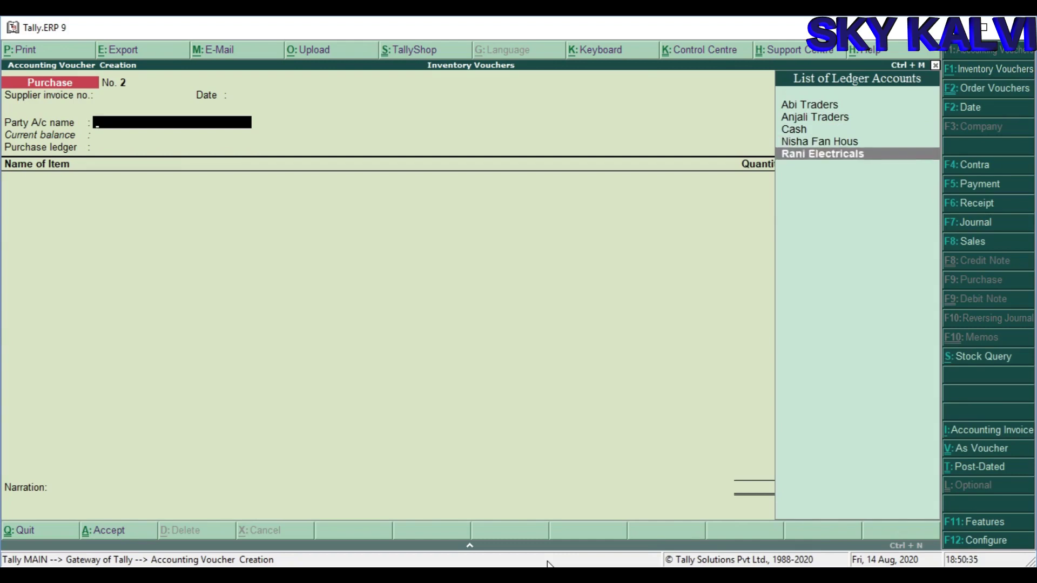
key(Return)
Step: Link receipt note Rec No 12 to the purchase voucher and end the tracking number list
key(Down)
key(Down)
key(Down)
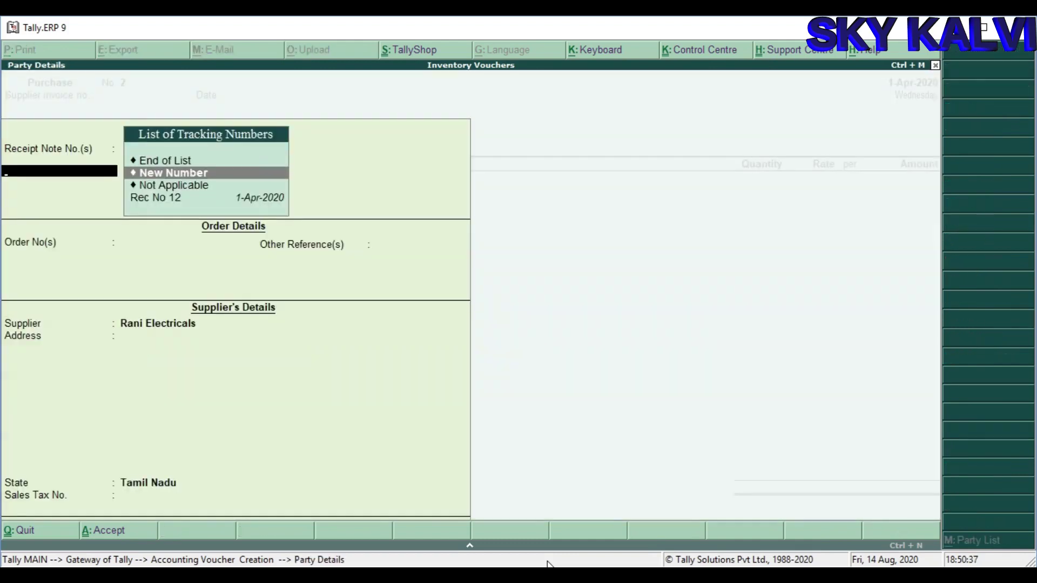
key(Return)
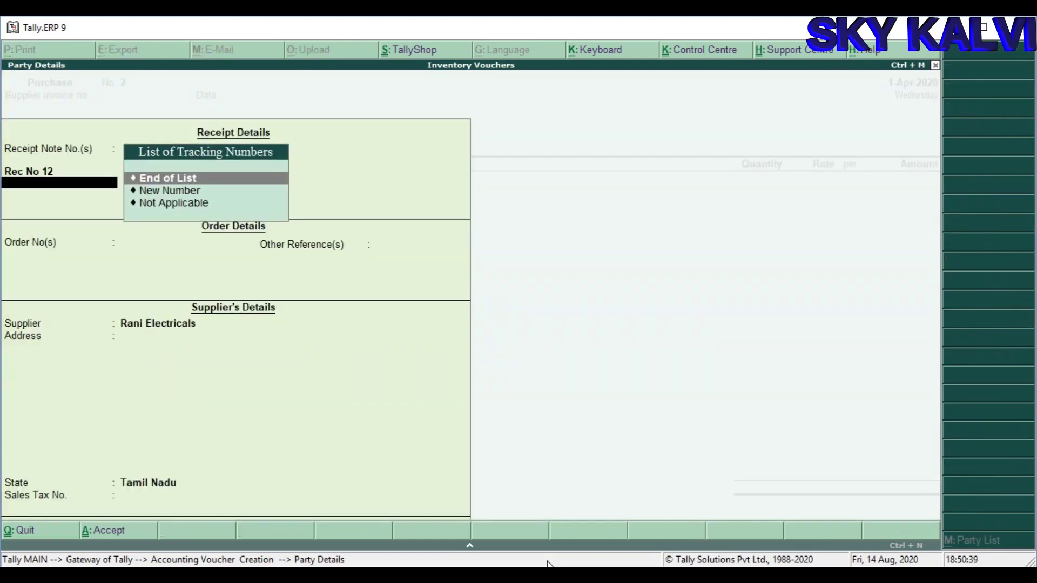
key(Return)
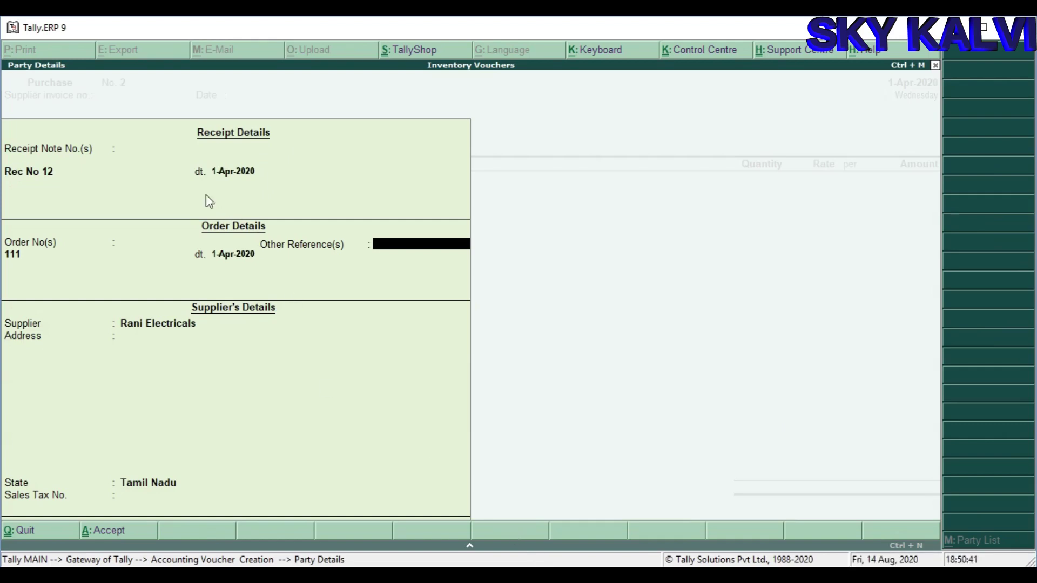
Step: Accept the supplier's details and remaining voucher fields, and save the Rani Electricals purchase voucher
key(Return)
key(Return)
key(Return)
key(Return)
key(Return)
key(Return)
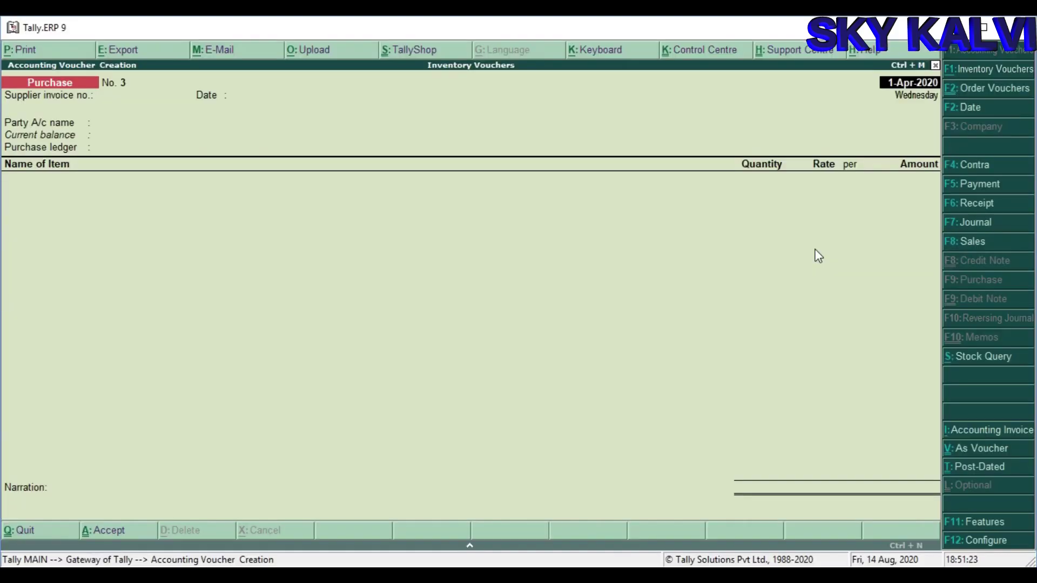
Step: Start a sales order for Anjali Traders, enter its order number and use the Sales ledger
key(alt+F4)
key(F5)
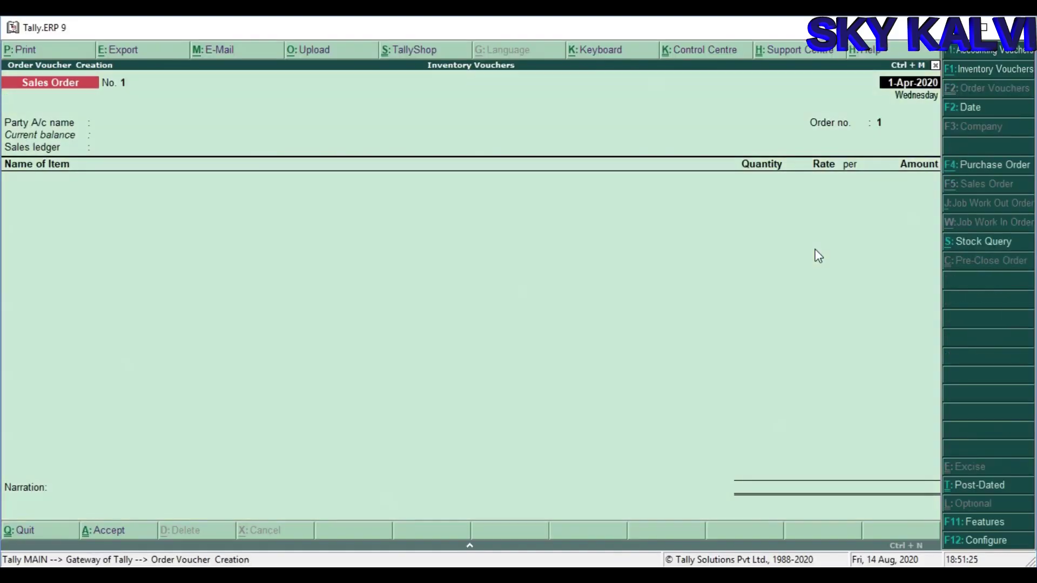
key(Return)
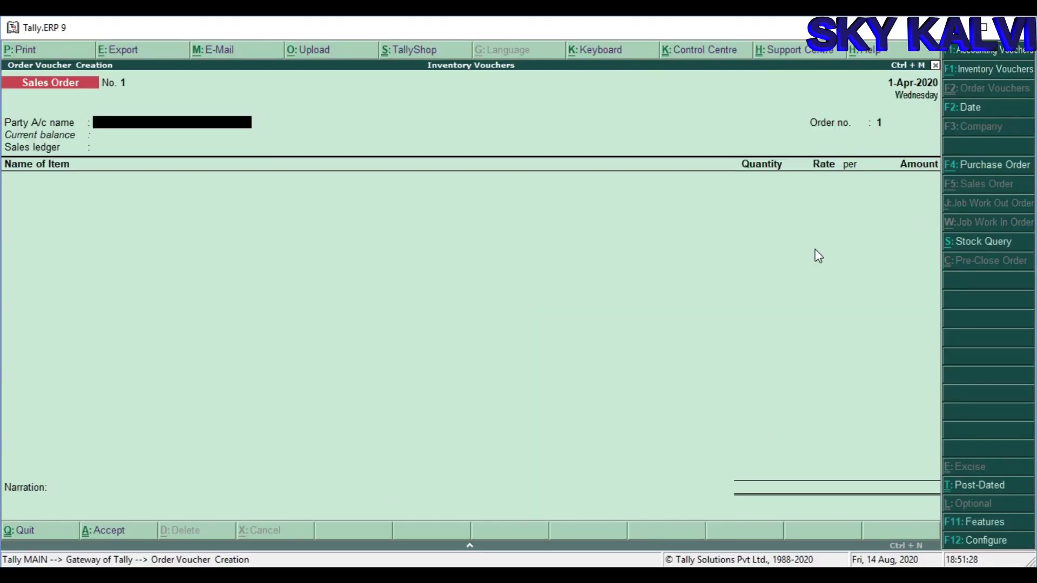
text(A)
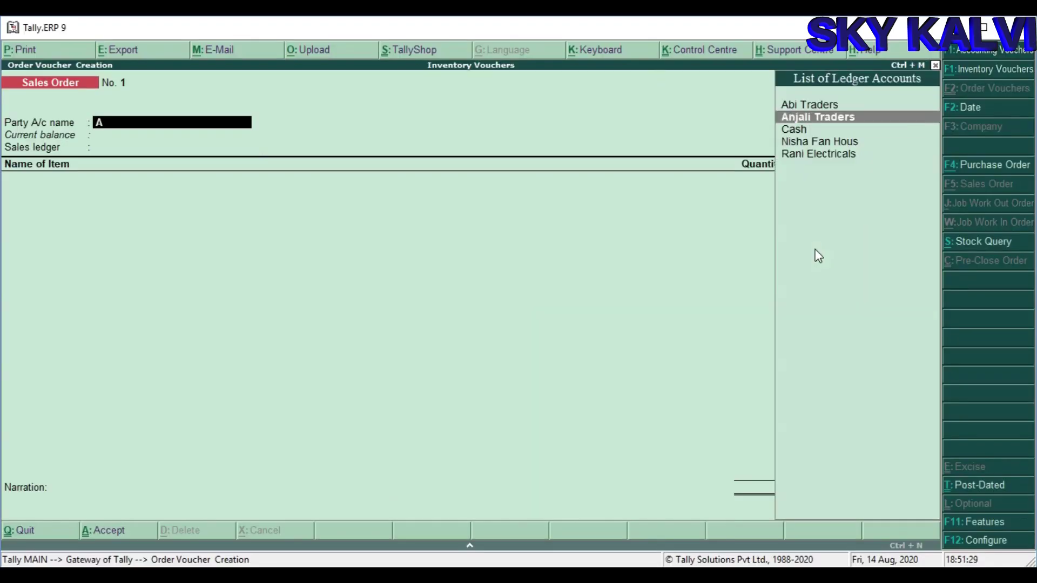
key(Return)
key(ctrl+a)
text(1)
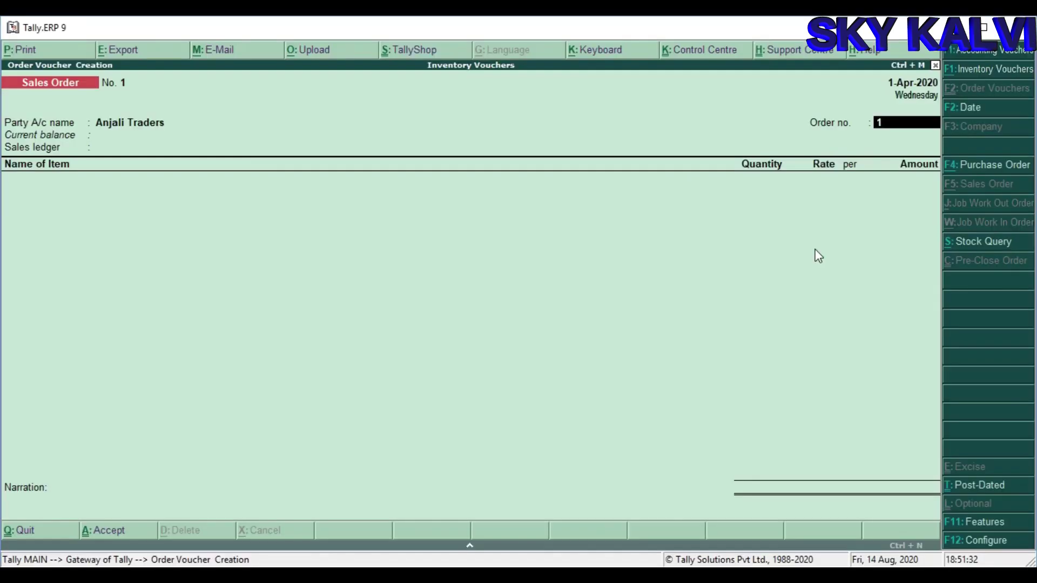
text(1)
key(BackSpace)
text(4)
key(Return)
key(Return)
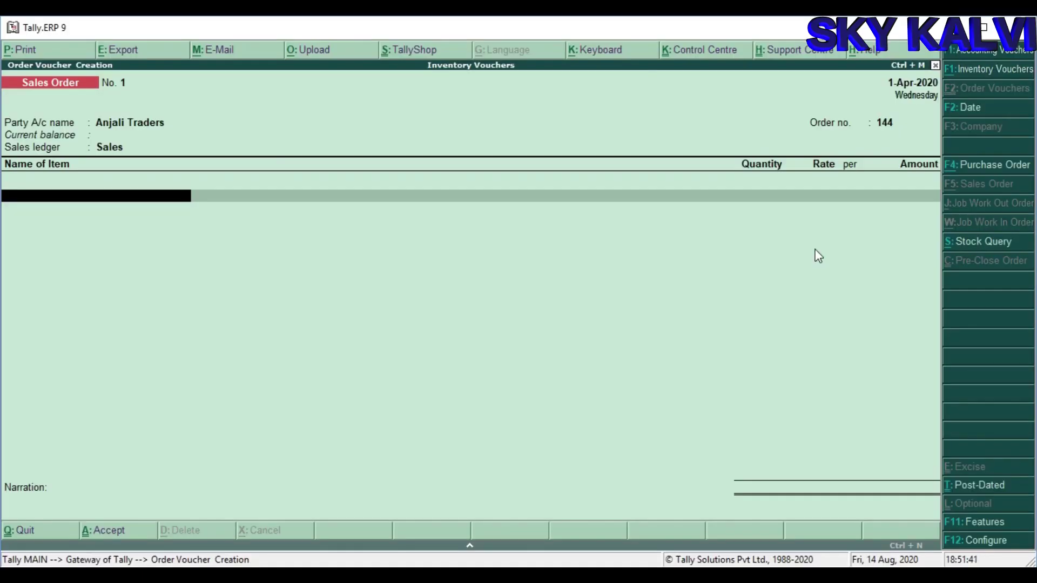
Step: Add Celling Fan to the sales order with 300 nos from Chennai Godown at a rate of 2,000
key(Return)
key(Return)
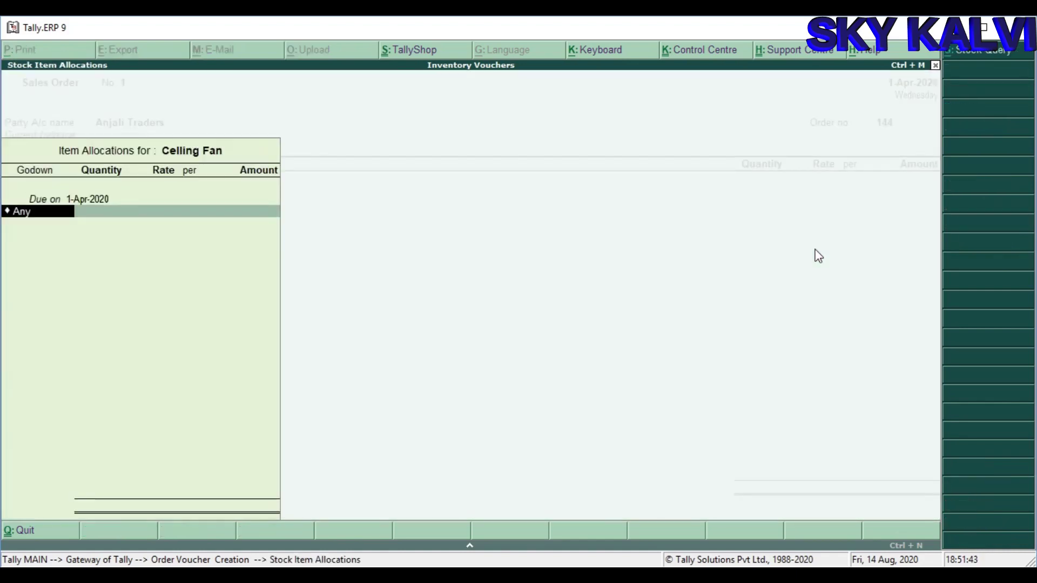
text(c)
key(Return)
text(300)
key(Return)
text(2)
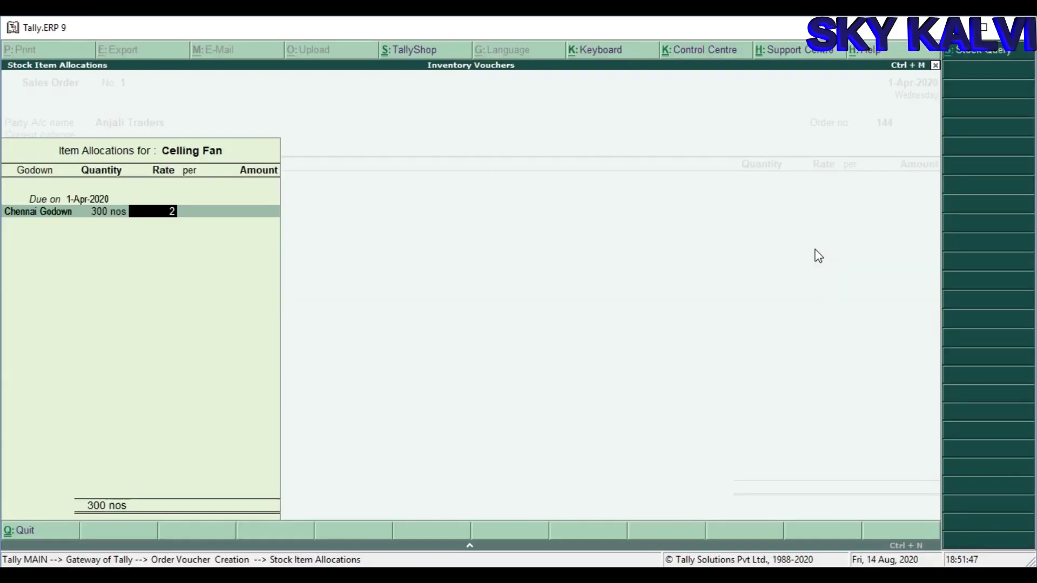
text(,000)
key(Return)
key(Return)
key(Return)
key(Return)
key(Return)
Step: Add Table Fan to the sales order with 300 nos from Chennai Godown at a rate of 1,500
text(t)
key(Return)
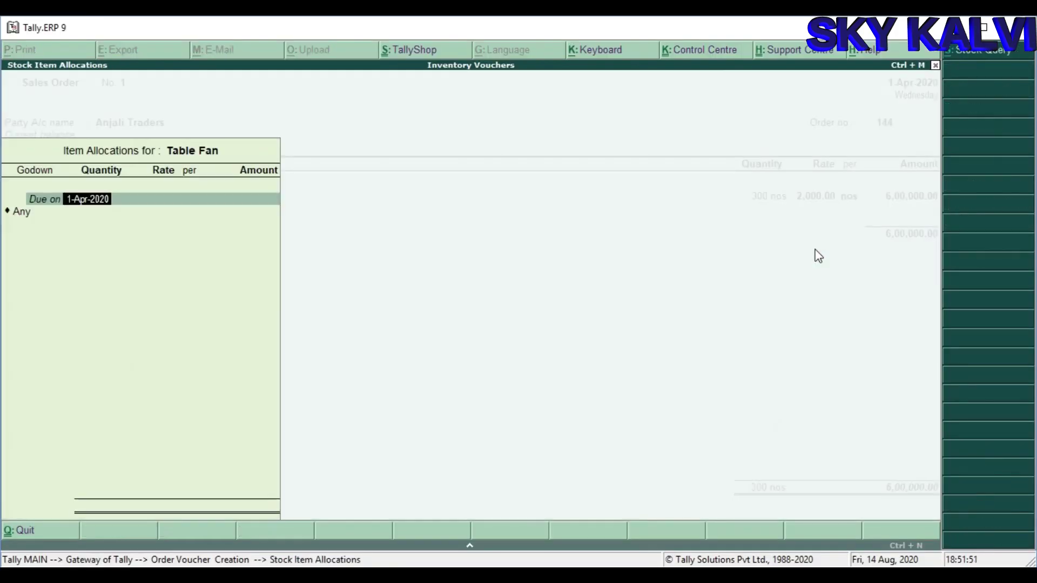
text(c)
key(Return)
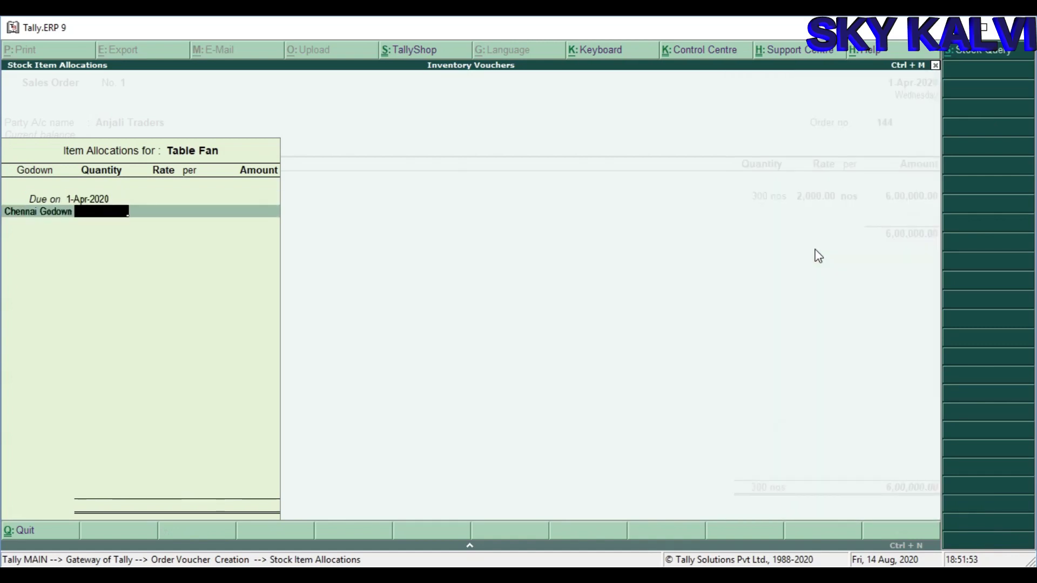
text(300)
key(Return)
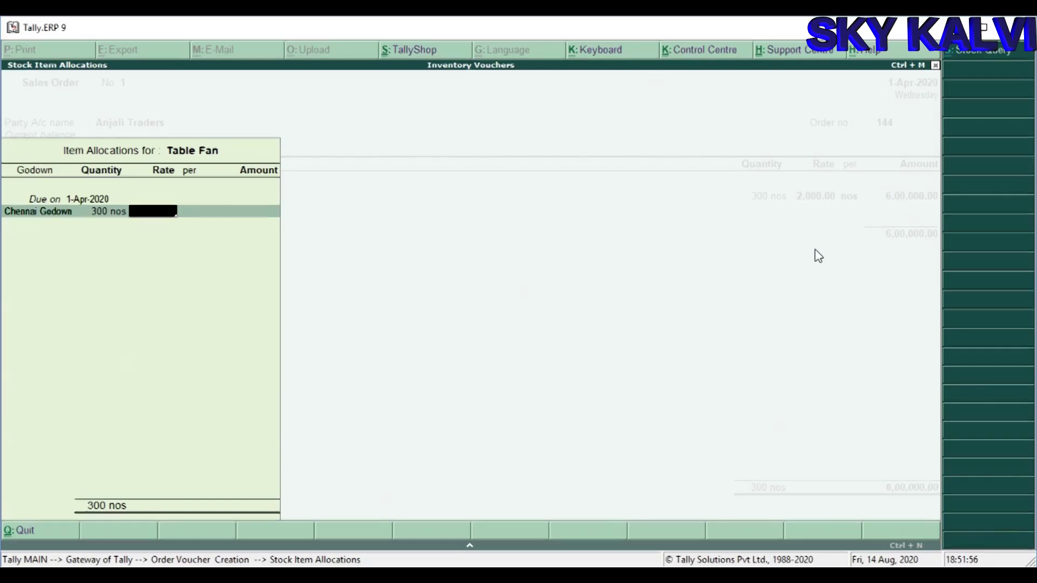
text(1500)
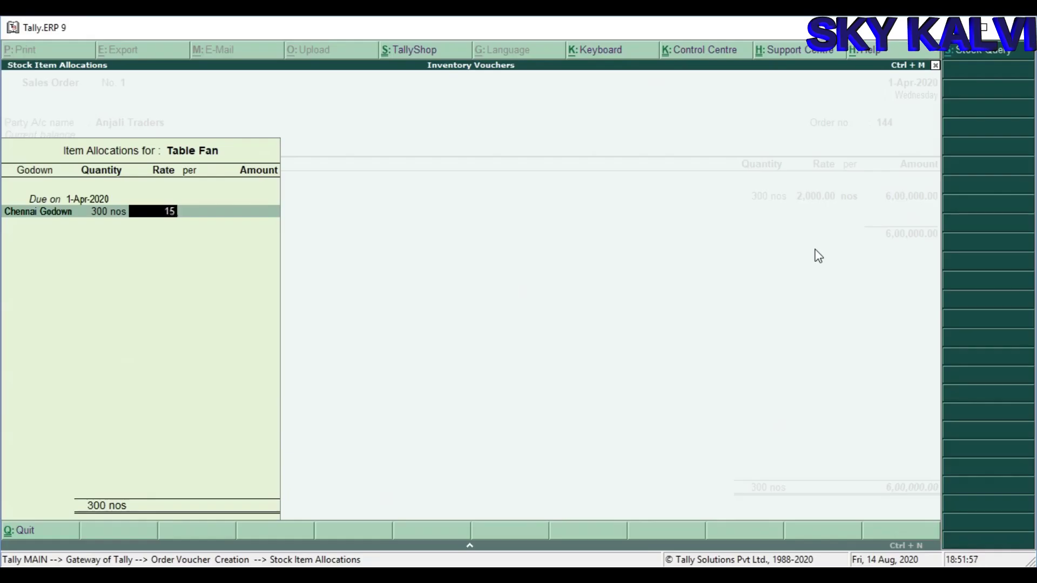
key(Return)
key(Return)
key(Return)
key(Return)
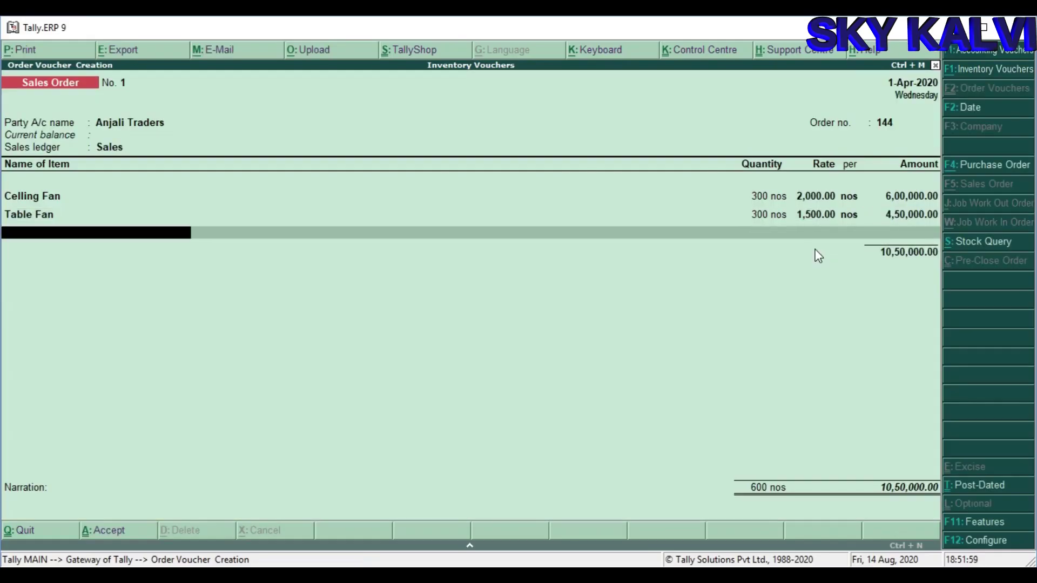
Step: End the item list and save the Anjali Traders sales order
key(Return)
key(Return)
key(Return)
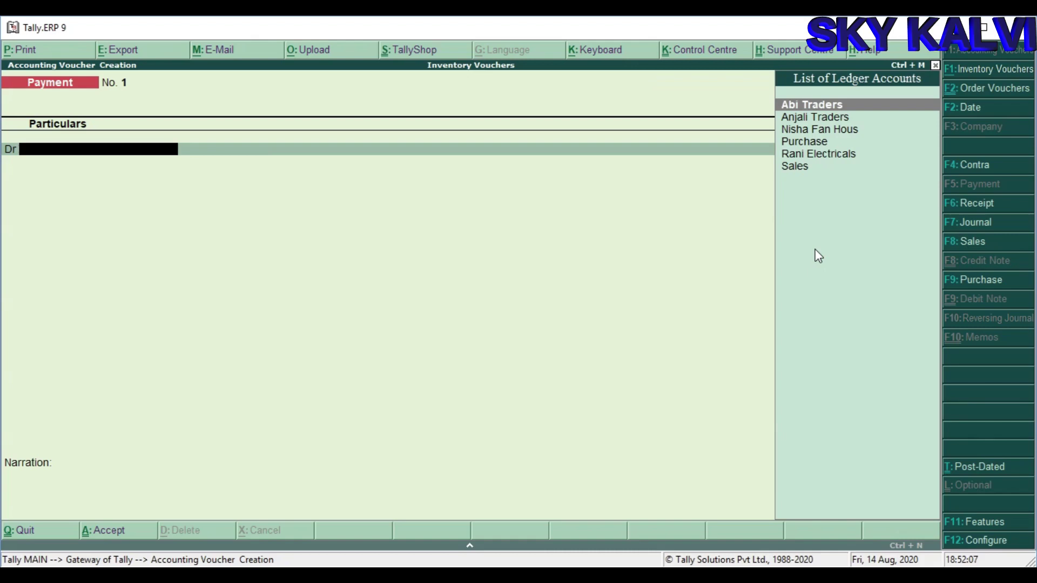
Step: Start a sales order for Abi Traders, accept the buyer's details, enter its order number and use the Sales ledger
key(alt+F5)
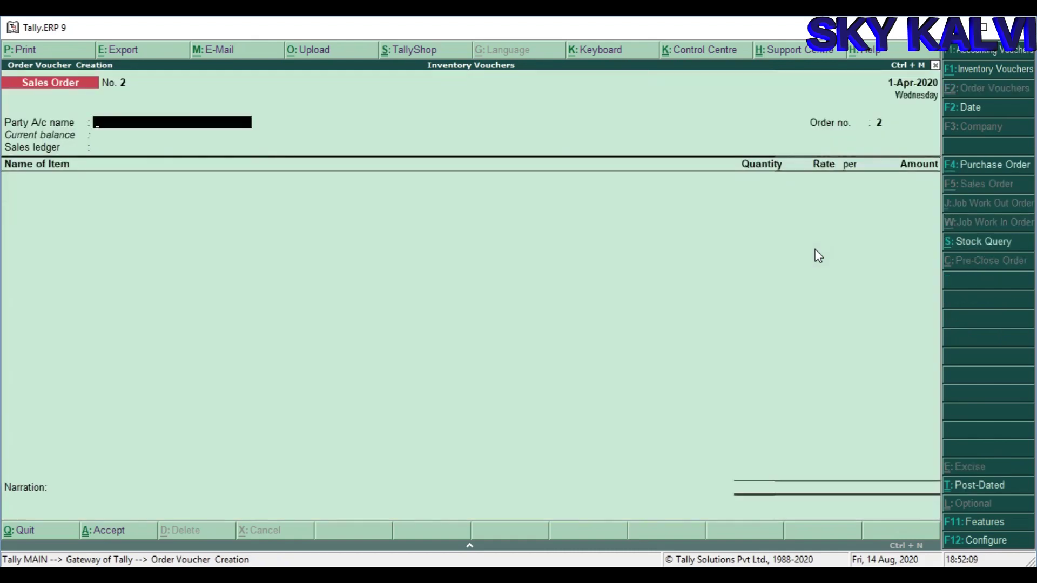
text(A)
key(Return)
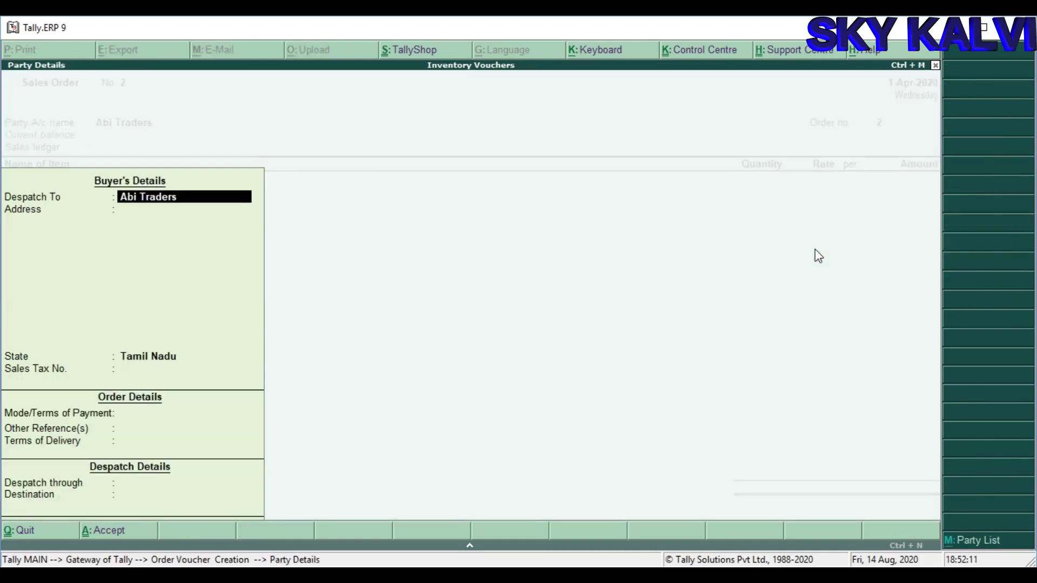
key(ctrl+a)
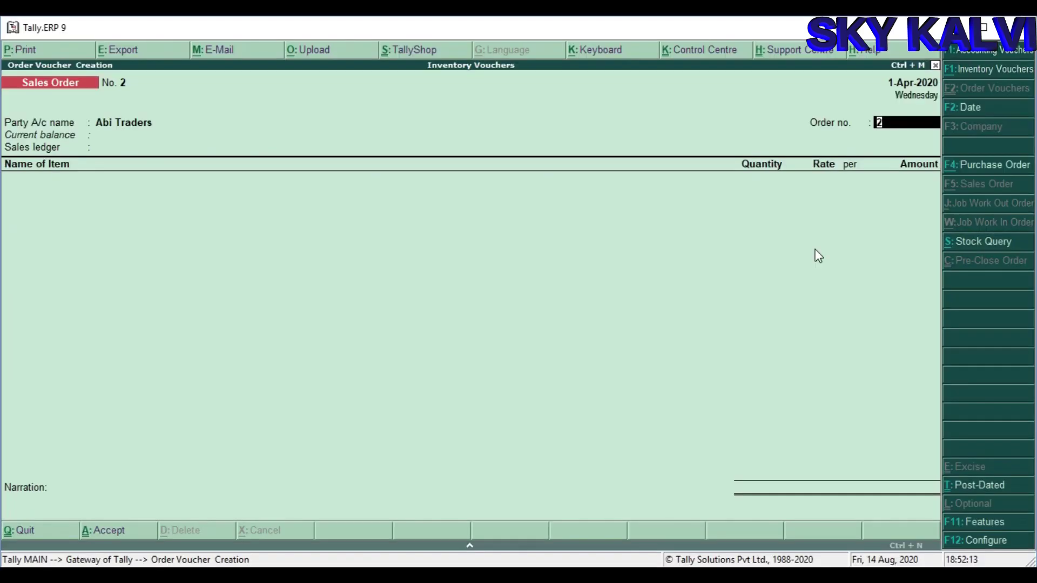
text(252)
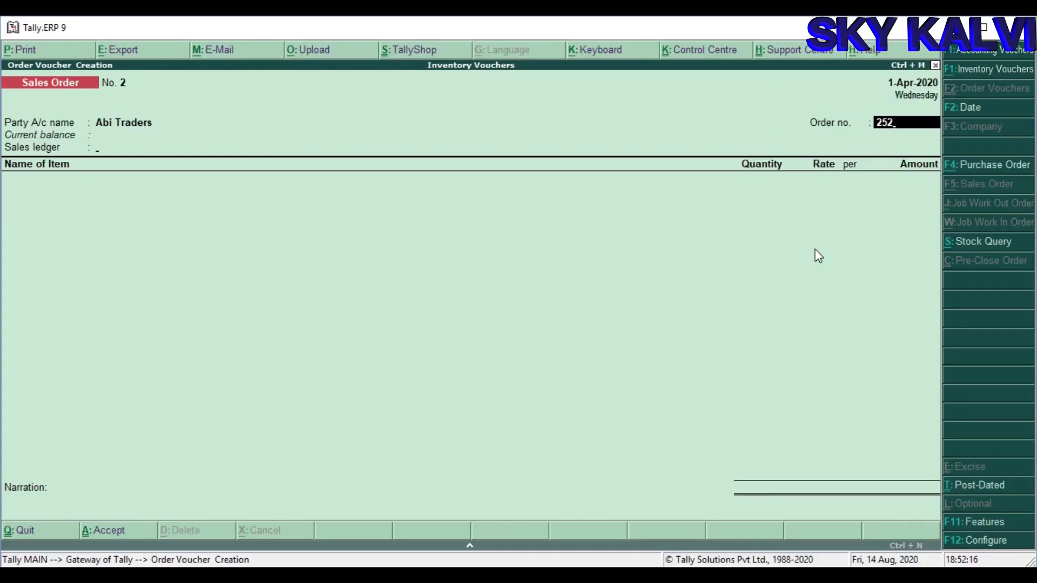
key(Return)
key(Return)
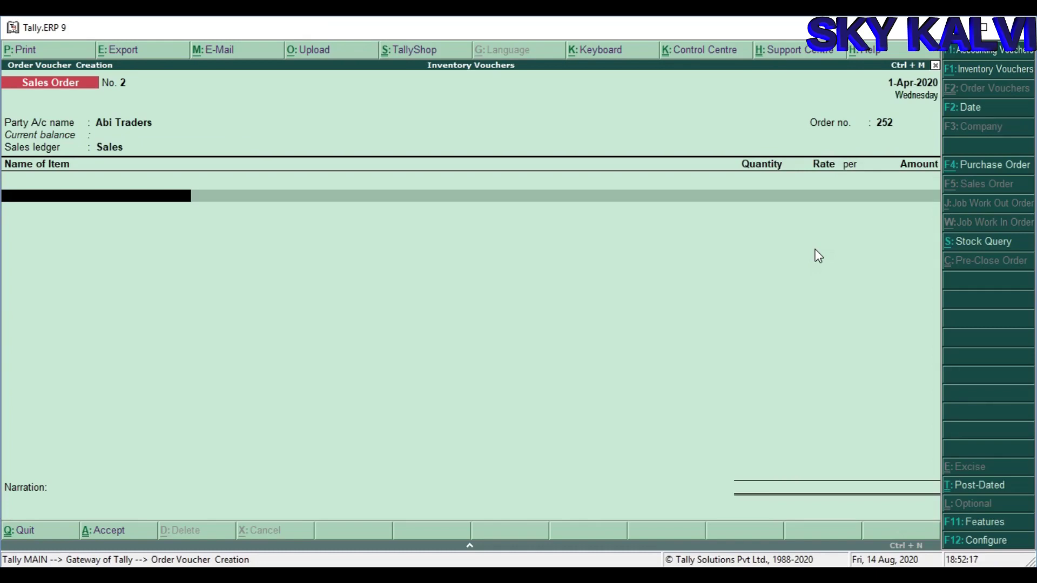
Step: Add Celling Fan to the Abi Traders sales order with 200 nos from Chennai Godown at a rate of 2,000
text(Ce)
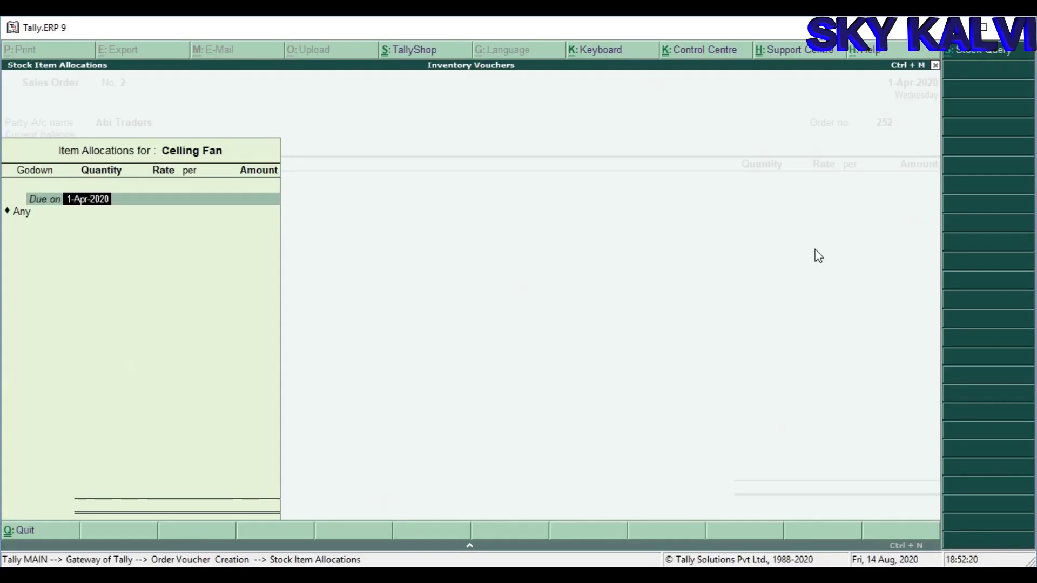
key(Return)
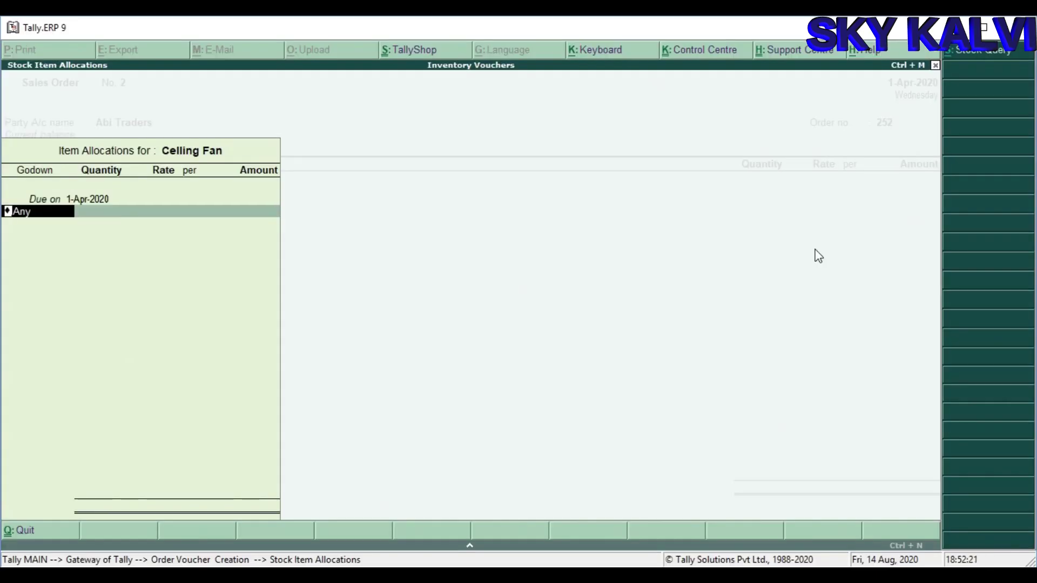
text(c)
key(Return)
text(200)
key(Return)
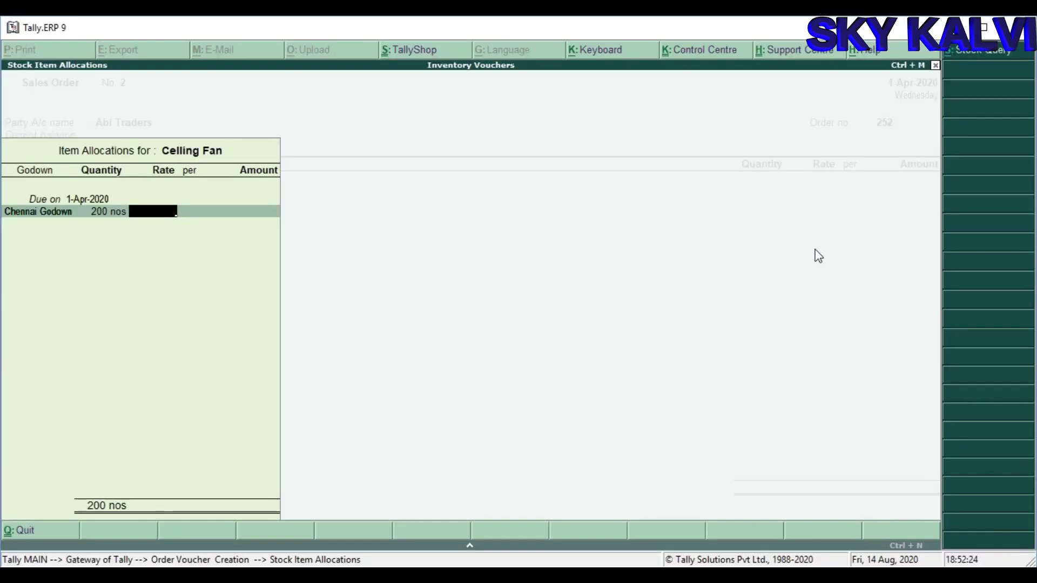
text(2000)
key(Return)
key(Return)
key(Return)
key(Return)
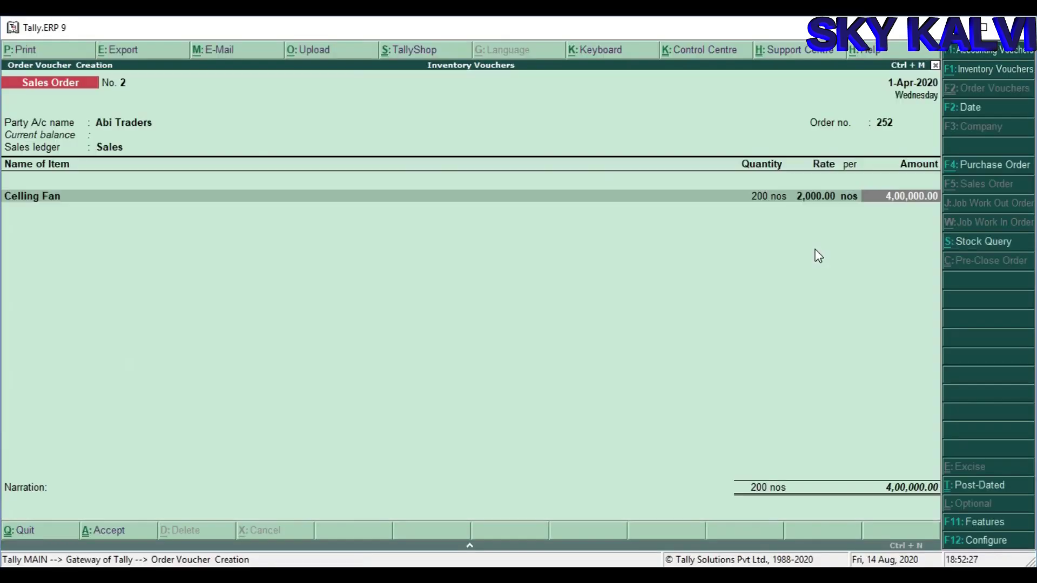
key(Return)
Step: Add Table Fan to the Abi Traders sales order with 200 nos from Chennai Godown at a rate of 1,500
text(t)
key(Return)
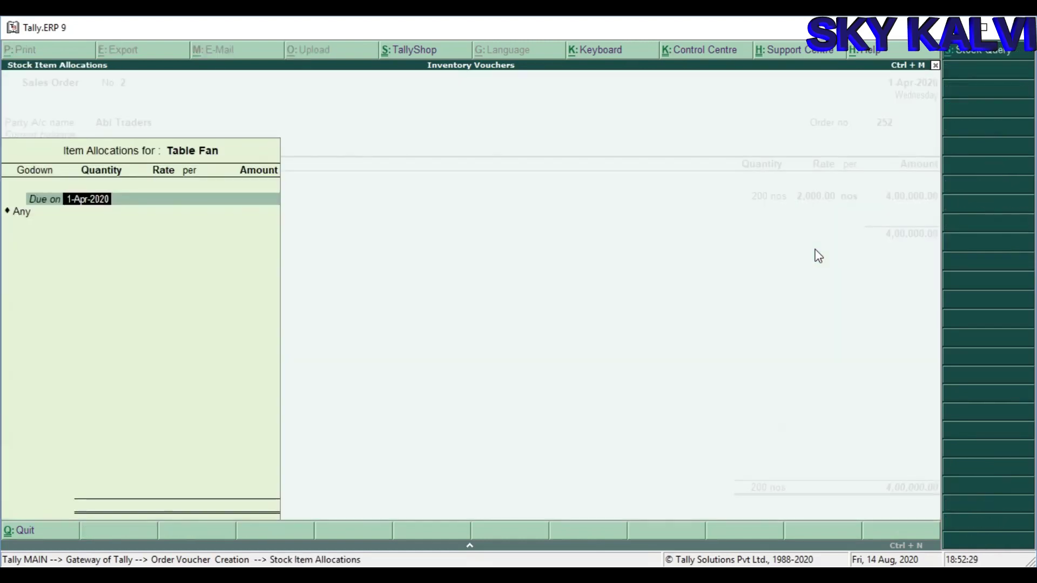
text(c)
key(Return)
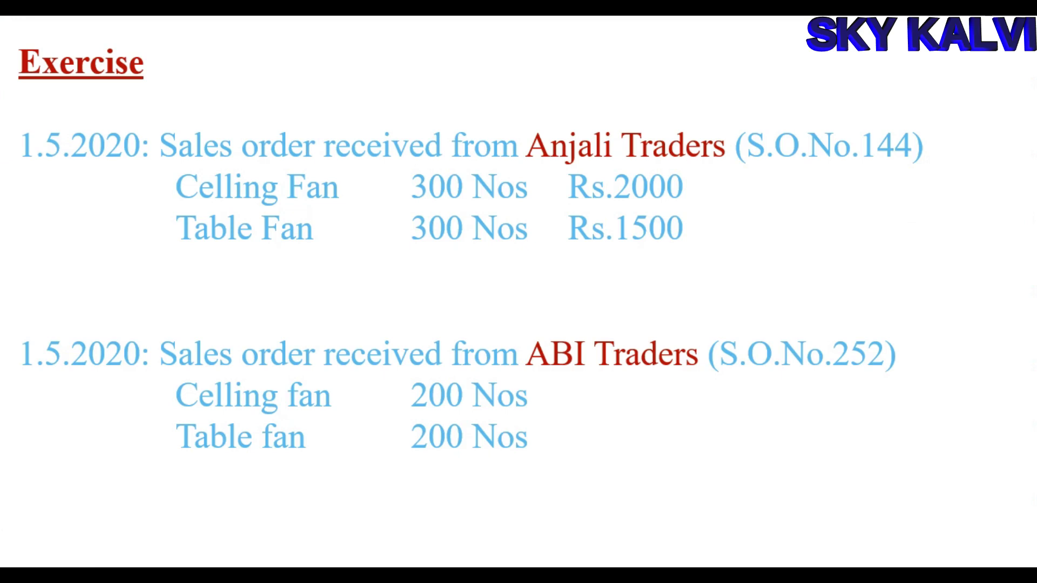
text(20)
text(0)
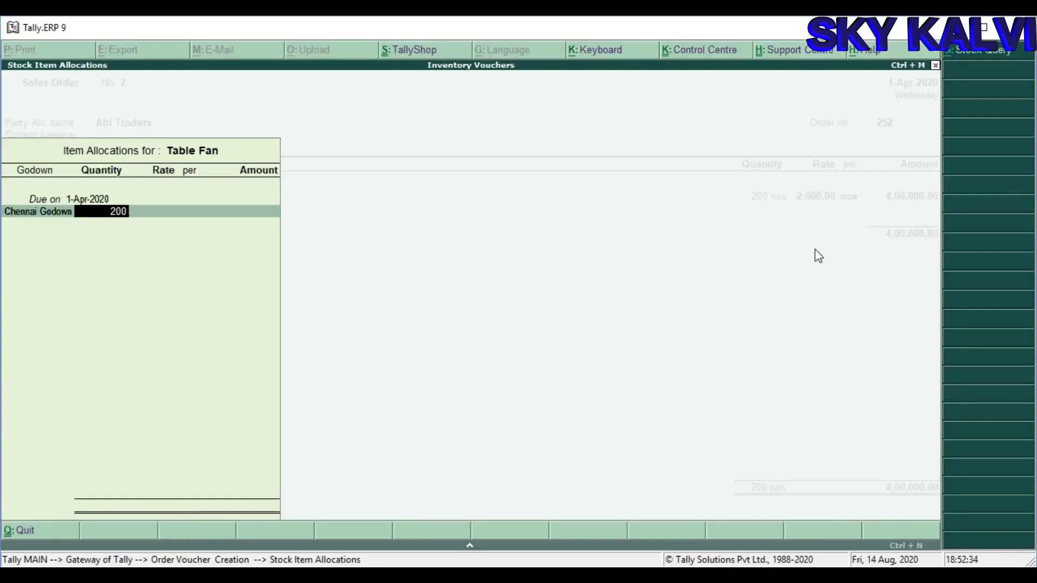
key(Return)
text(1,500)
key(Return)
key(Return)
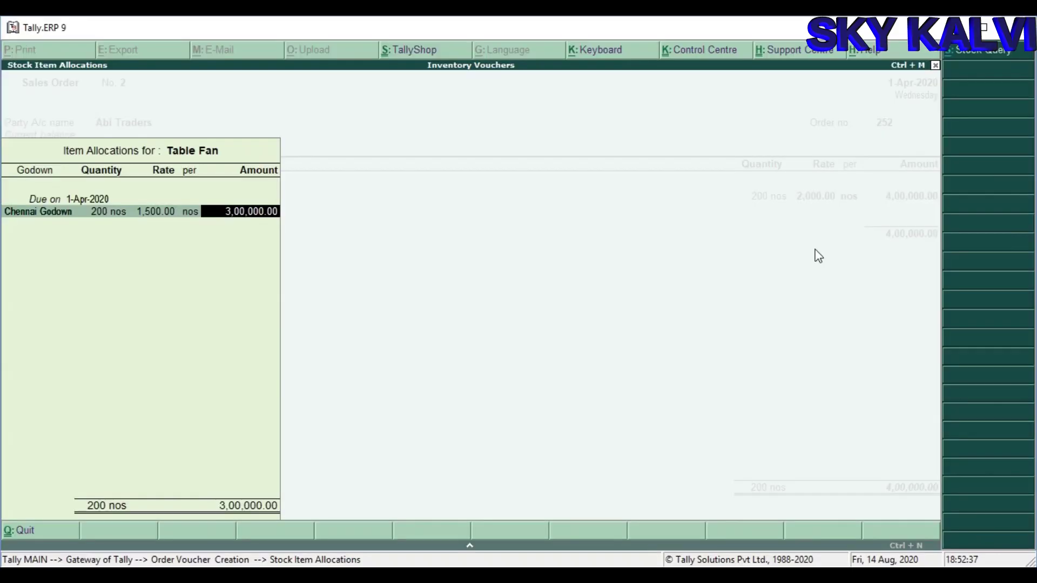
key(Return)
key(Return)
Step: End the item list and save the Abi Traders sales order
key(Return)
key(Return)
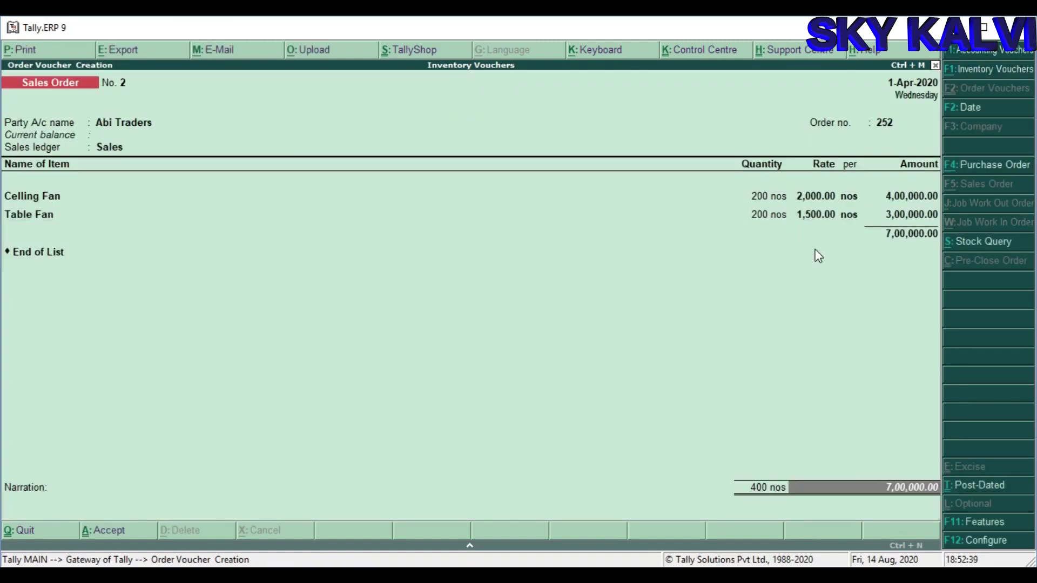
key(Return)
key(Return)
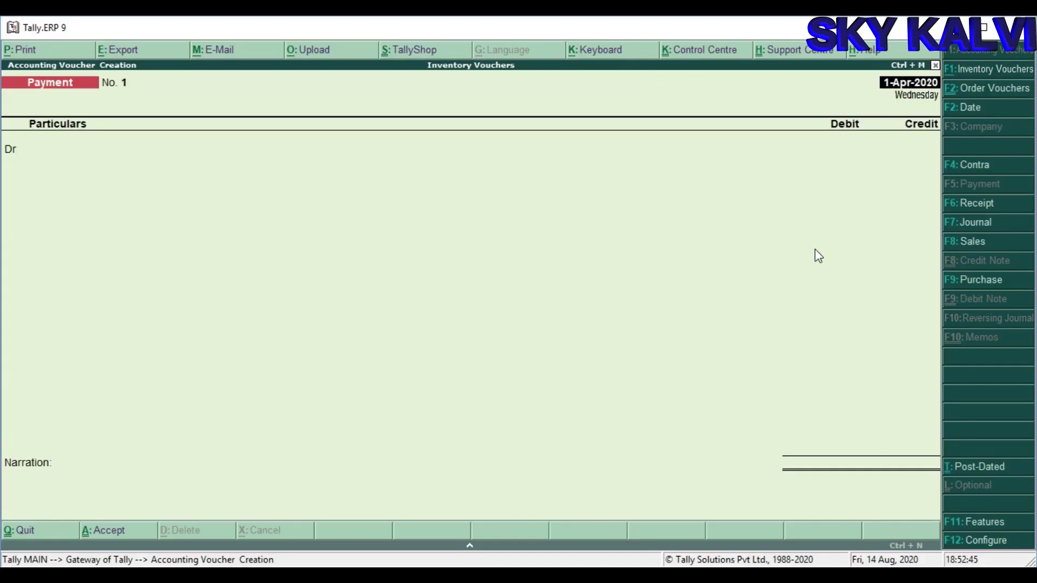
Step: Start a sales voucher for Anjali Traders with no delivery note, leaving the despatch details blank
key(F8)
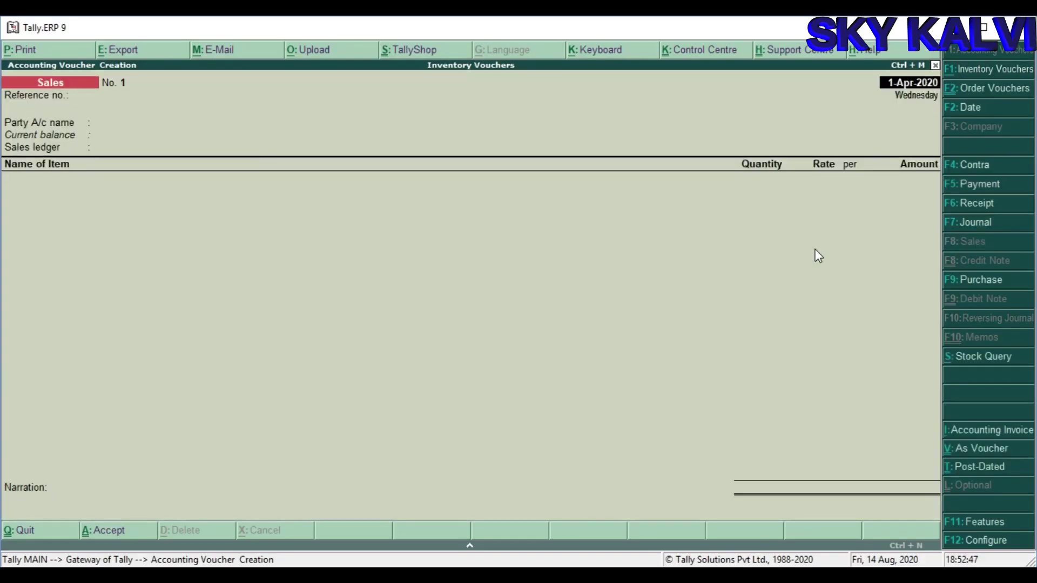
key(Return)
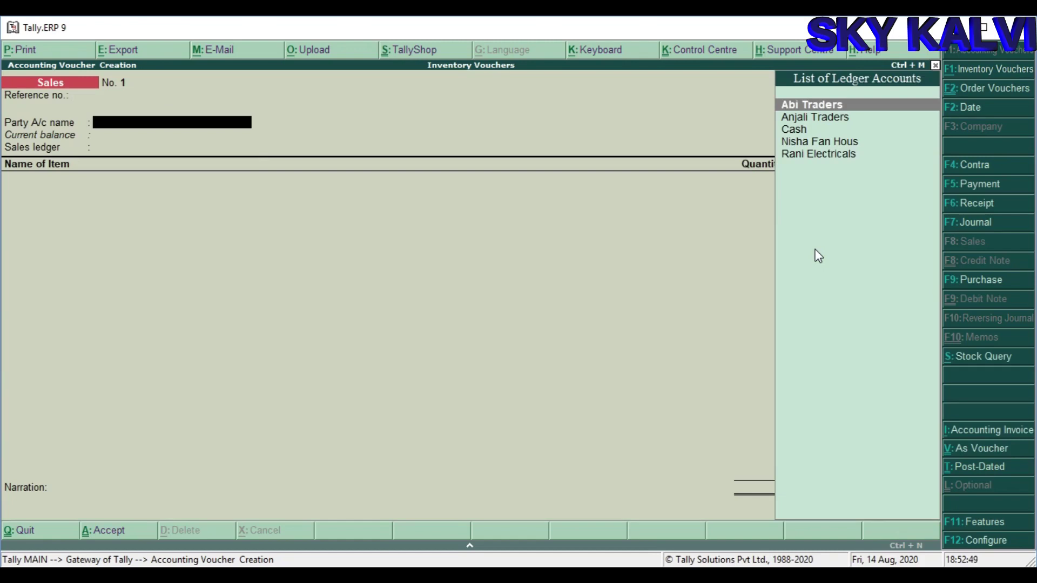
key(Down)
key(Return)
key(Return)
key(Return)
key(Return)
key(Return)
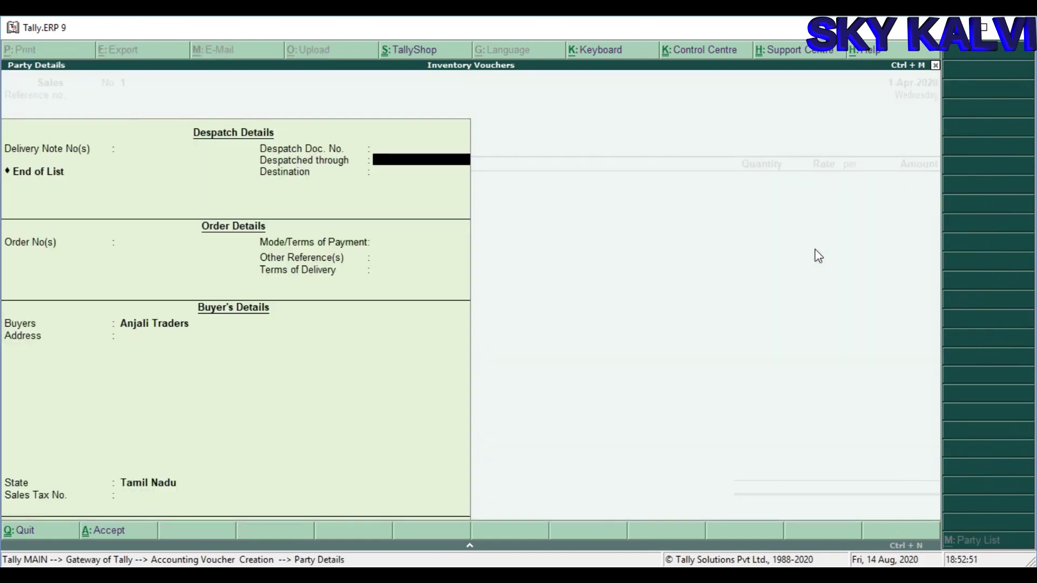
Step: Link the pending Anjali Traders sales order to the sales voucher, accept the remaining details and save the voucher
key(Down)
key(Down)
key(Down)
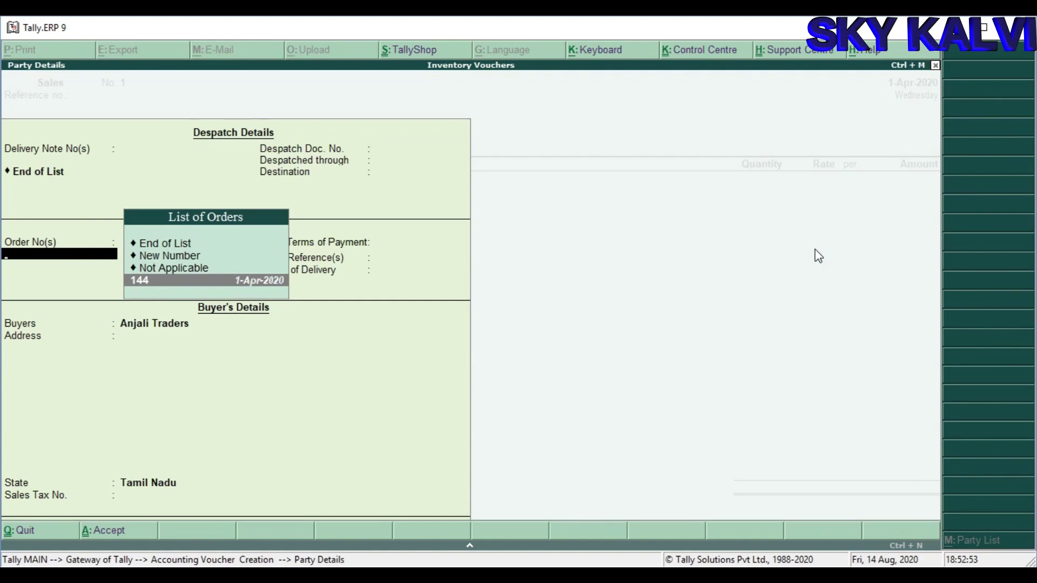
key(Return)
key(Return)
key(Return)
key(Return)
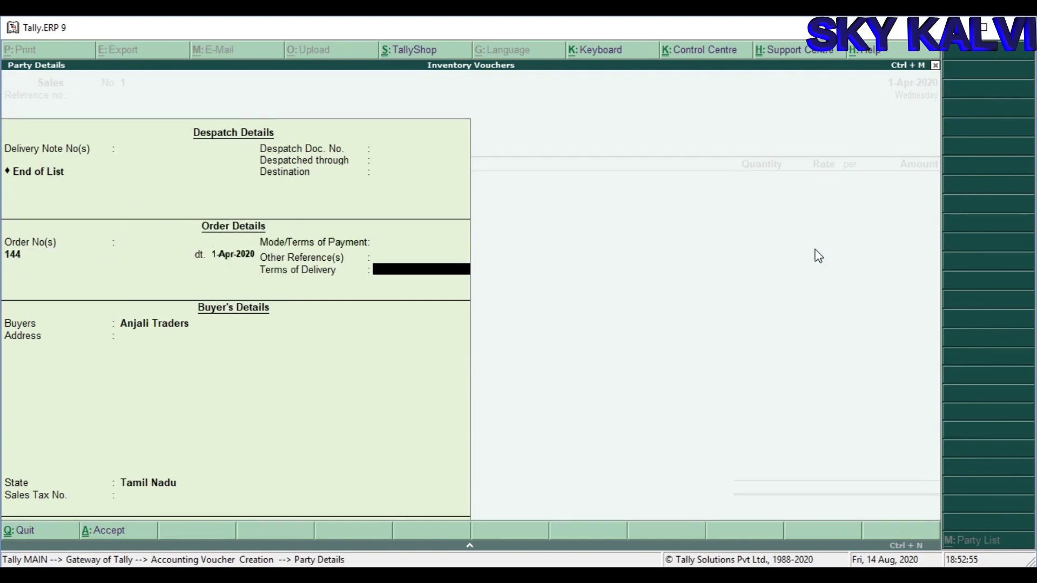
key(Return)
key(Return)
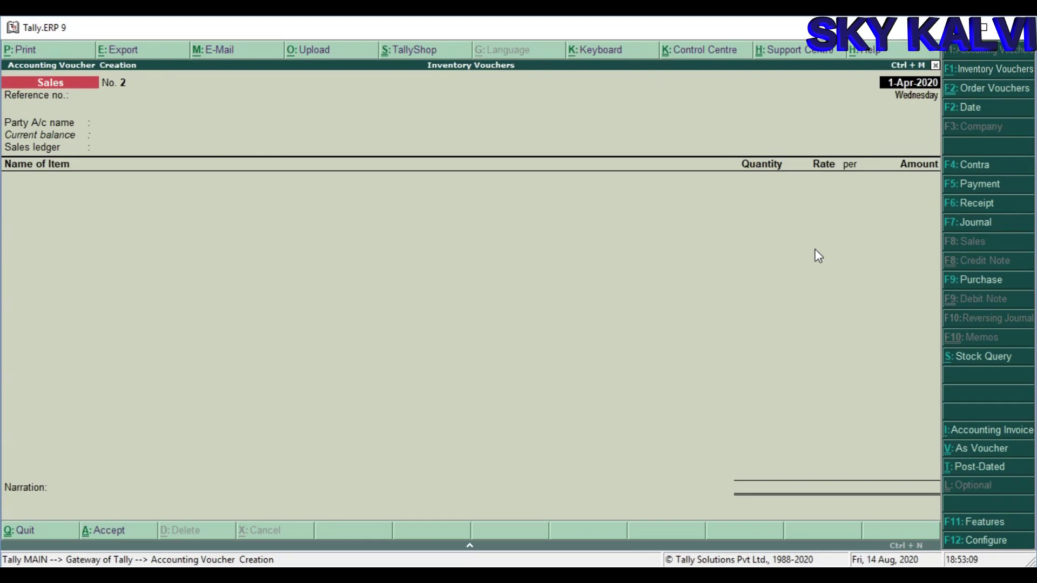
Step: Create a delivery note for Abi Traders against its pending sales order, accepting the party details and the Sales ledger
click(1007, 70)
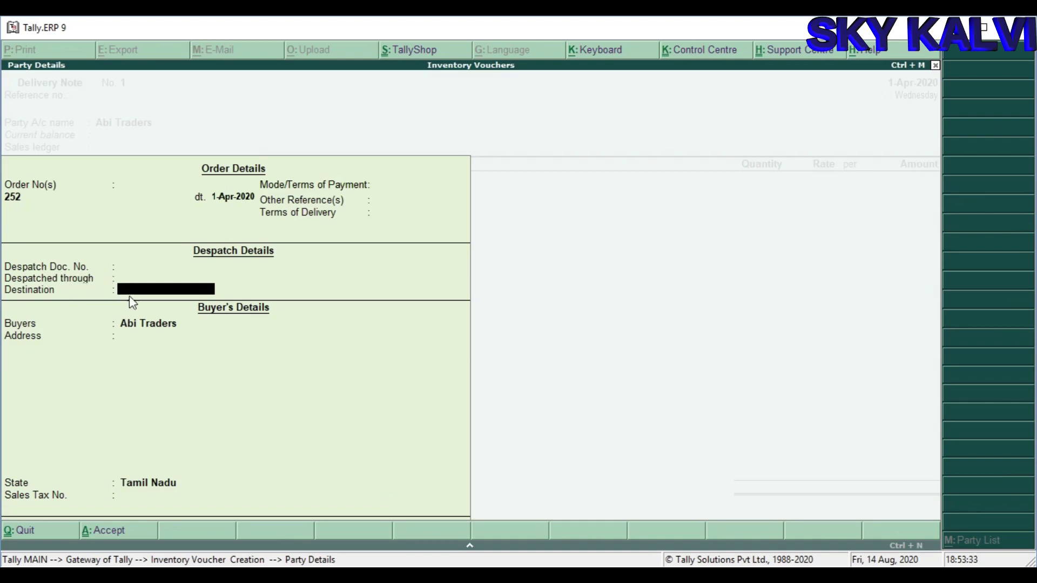
key(Return)
key(Return)
key(Return)
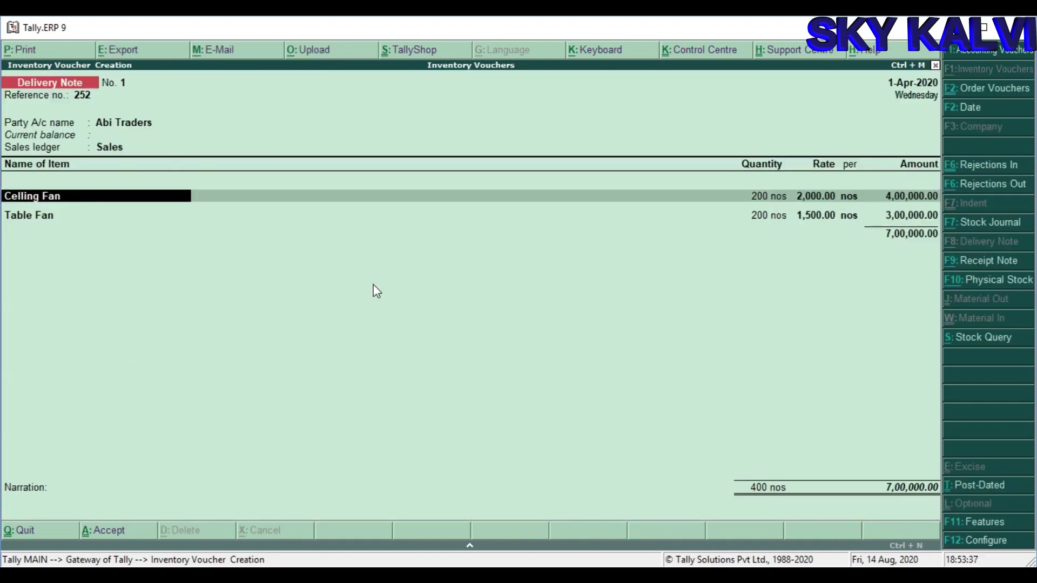
Step: Assign the new tracking number Del No15 to Celling Fan in the delivery note and use it for Table Fan too
key(Return)
key(Up)
key(Up)
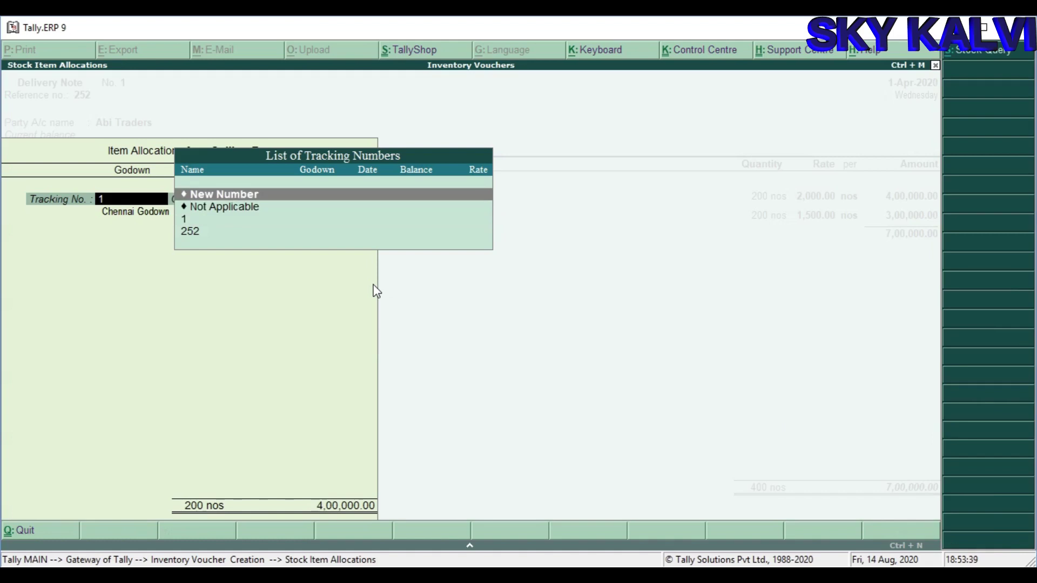
key(Return)
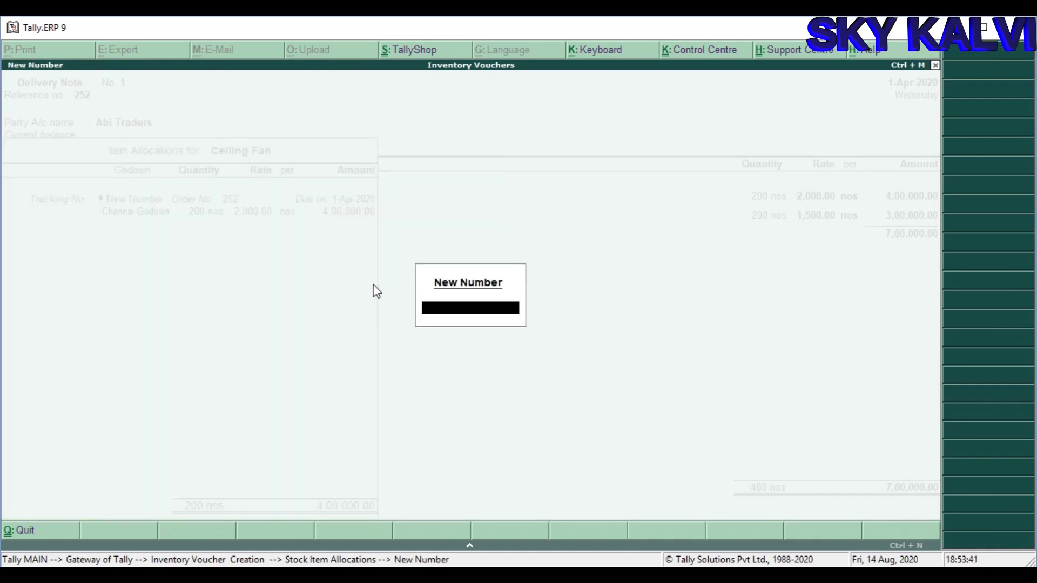
text(De)
text(l No)
text(Del No)
text(15)
key(Return)
key(Return)
key(Return)
key(Return)
key(Return)
key(Return)
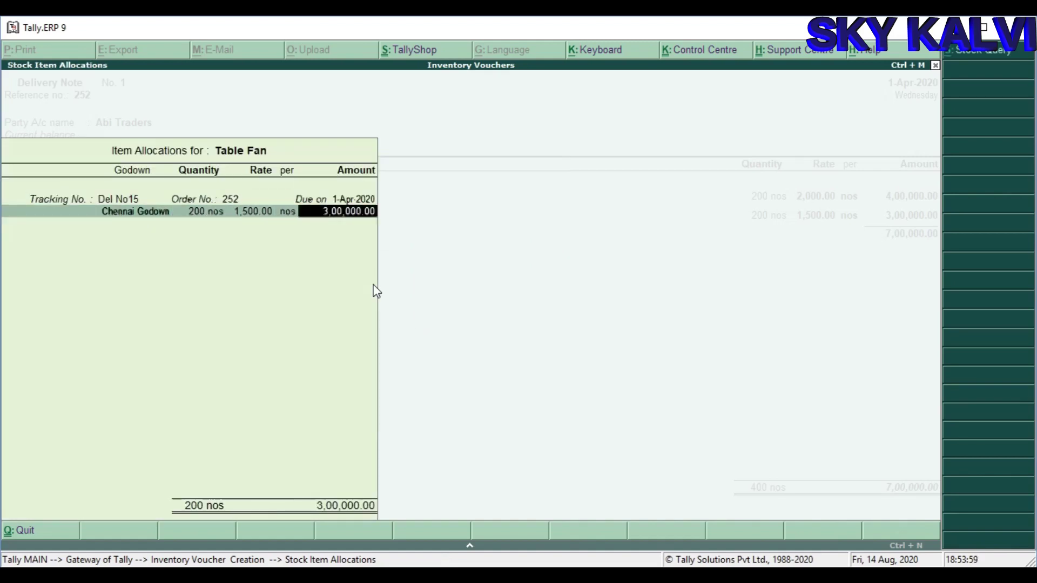
Step: Accept the Table Fan allocation and the remaining fields, and save the Abi Traders delivery note
key(Return)
key(Return)
key(Return)
key(Return)
key(Return)
key(ctrl+v)
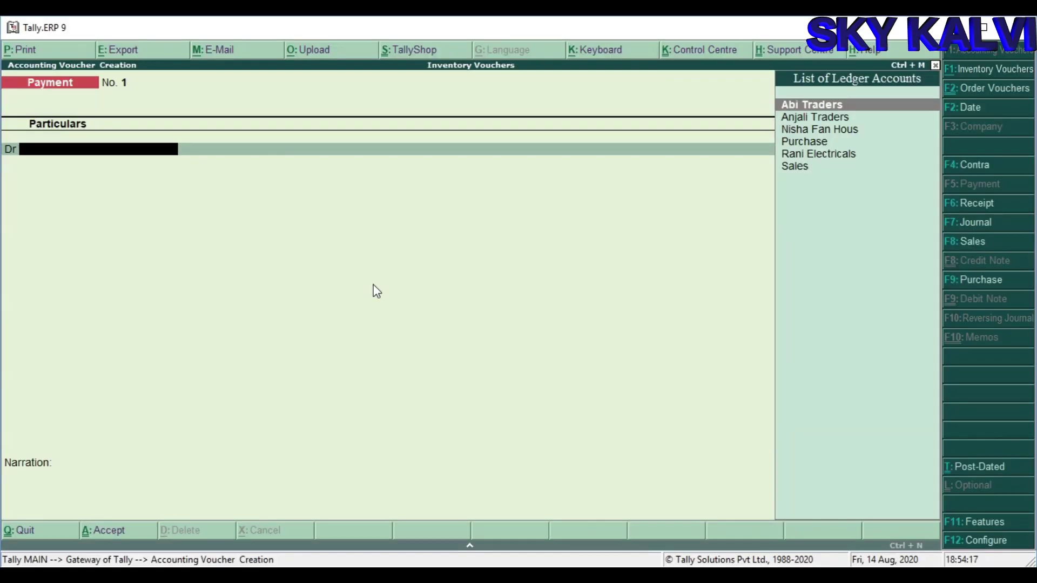
Step: Start a Rejections In inventory voucher for Abi Traders, accepting the customer's name and leaving the address blank
click(982, 74)
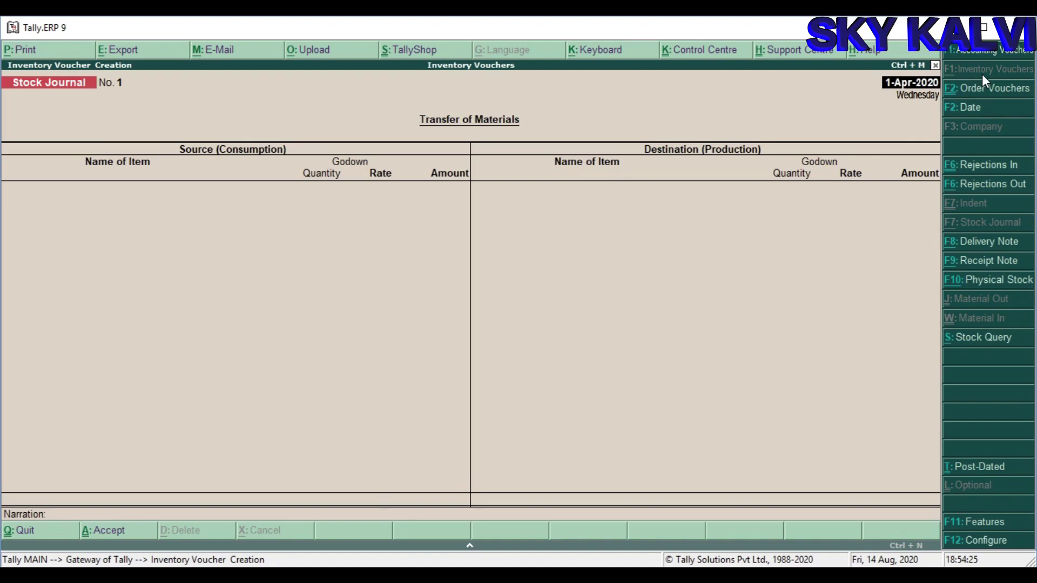
key(ctrl+F6)
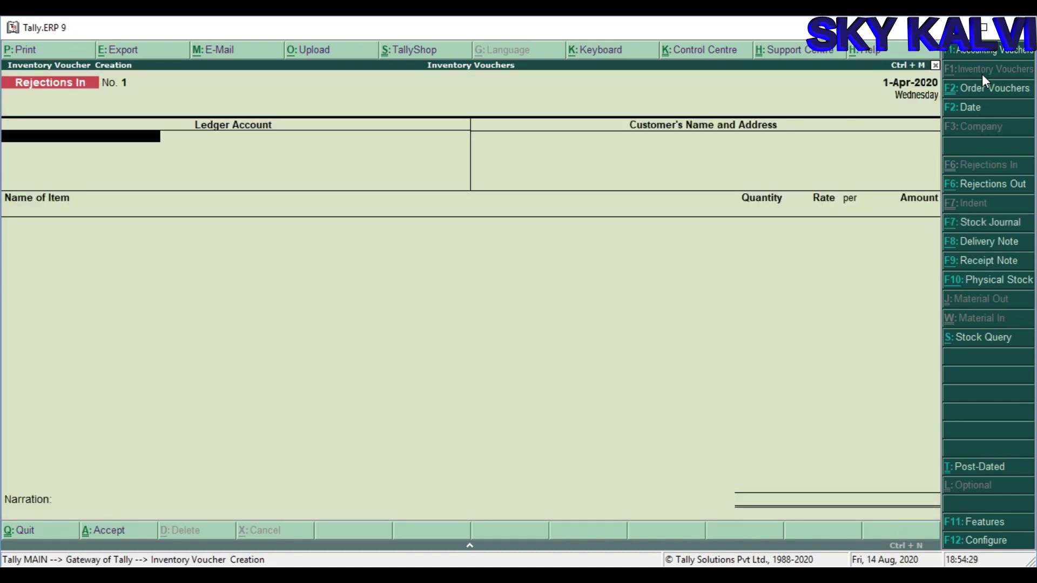
text(Ab)
key(Return)
key(Return)
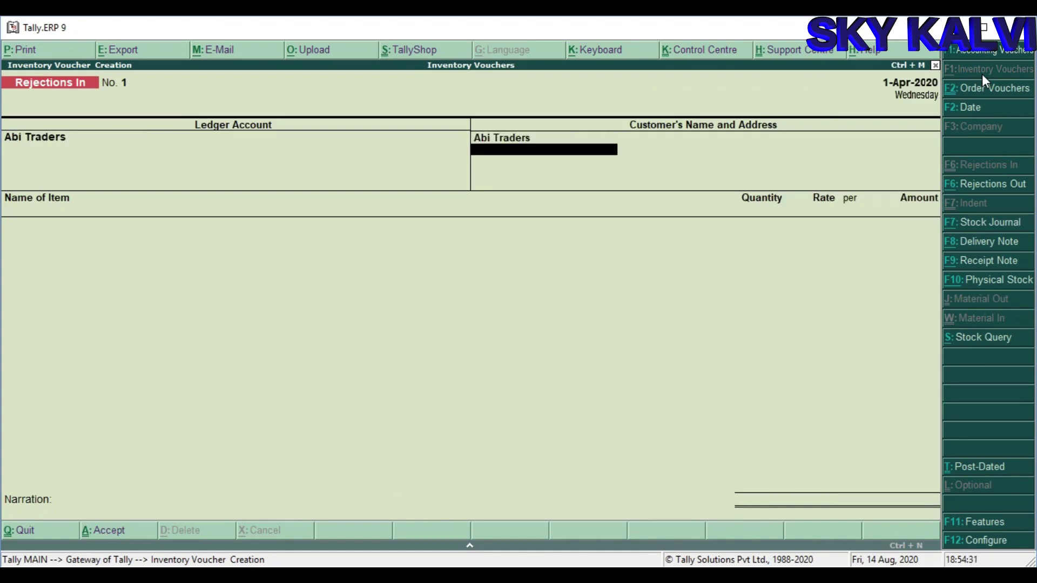
key(Return)
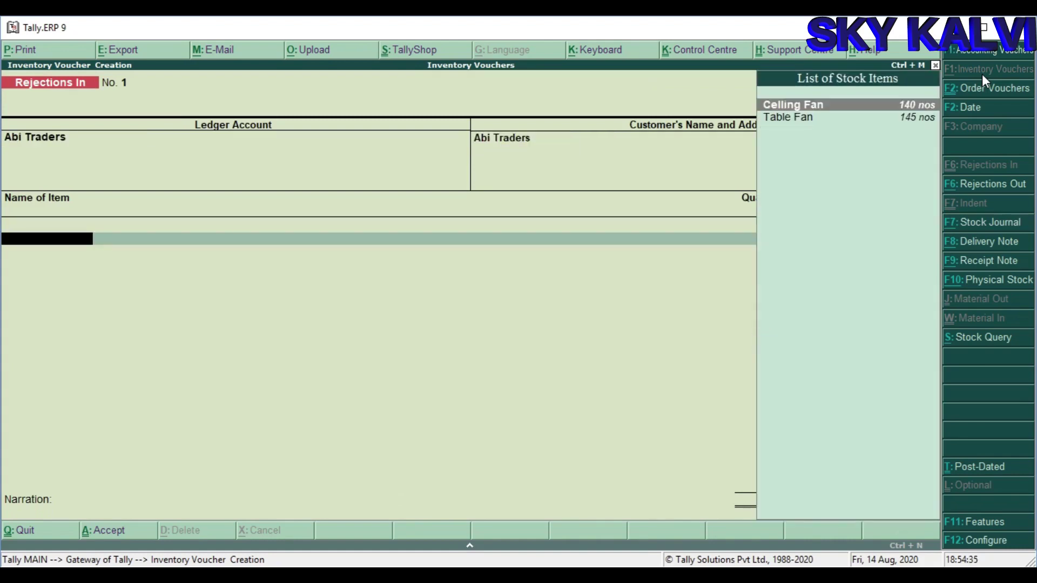
Step: Add 5 nos of Celling Fan to the Rejections In voucher against tracking number Del No15, accepting the existing rate
key(Return)
key(Down)
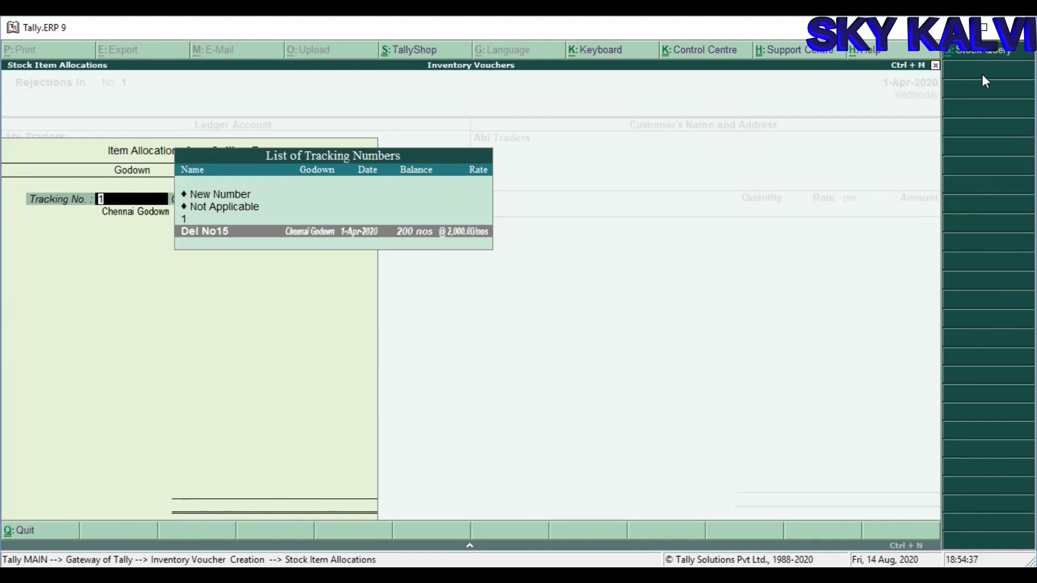
key(Return)
key(Return)
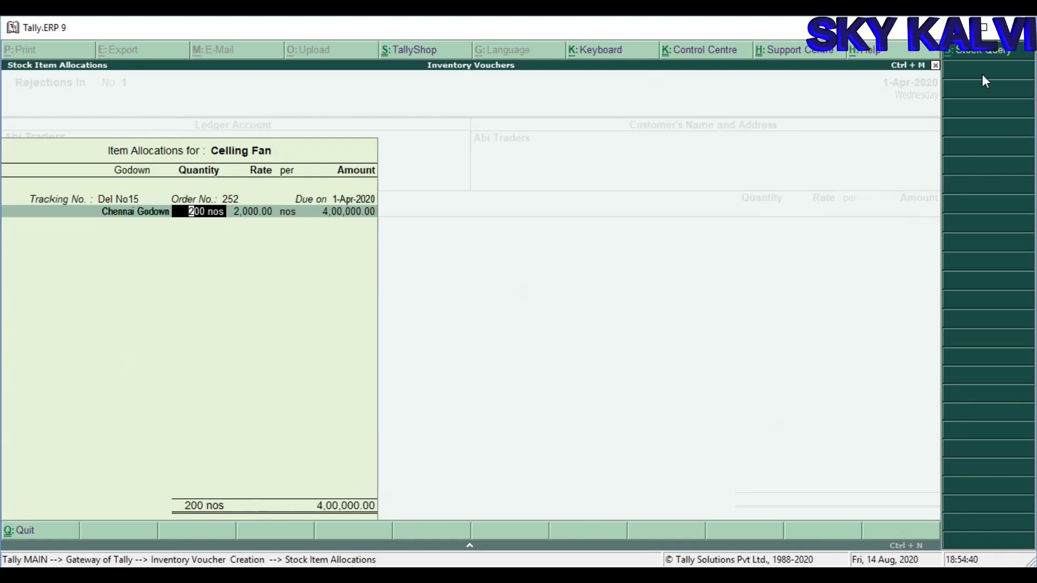
text(5)
key(Return)
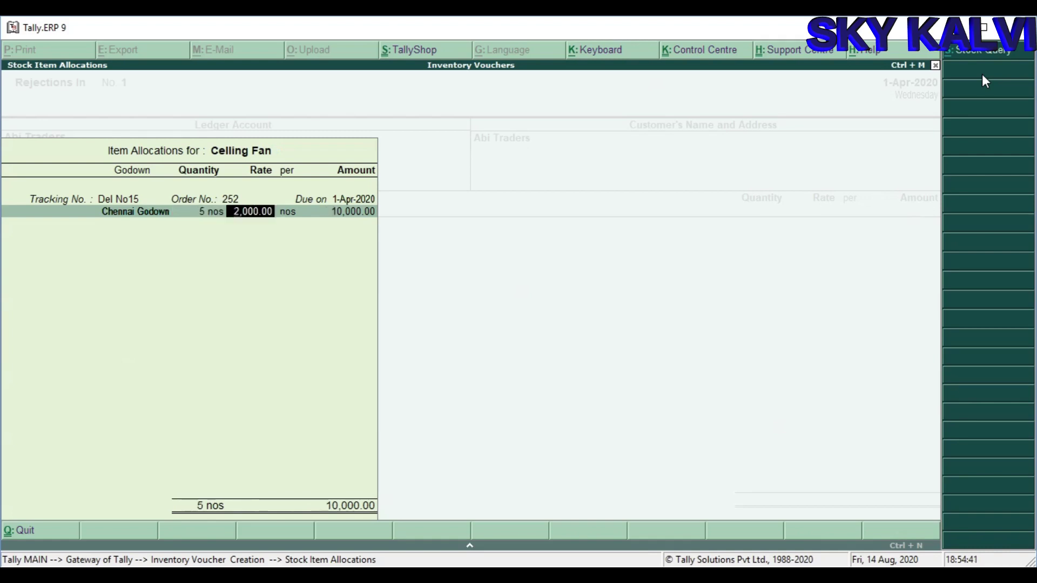
key(Return)
key(Return)
key(Return)
key(Return)
key(Return)
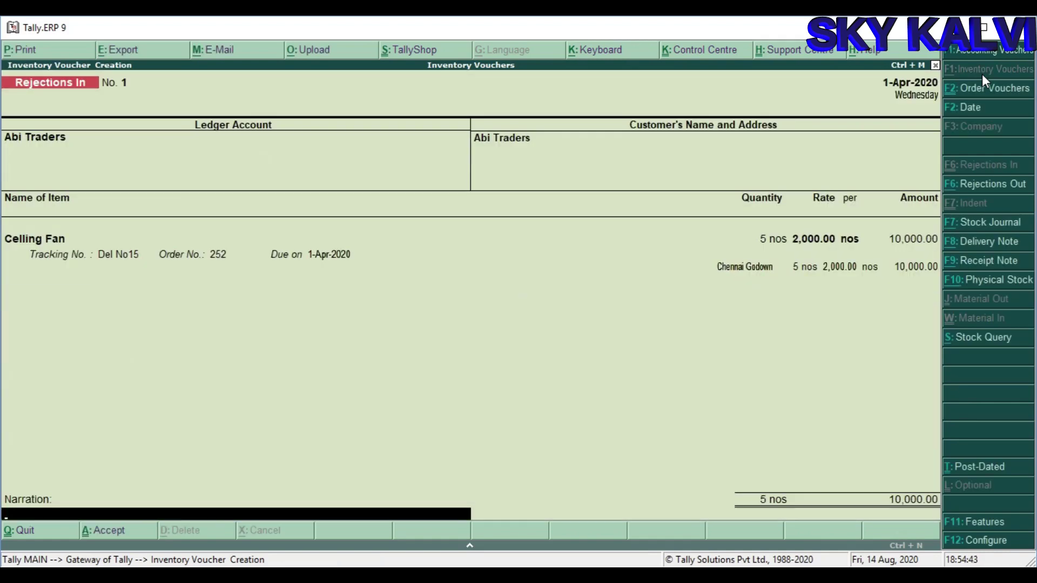
key(BackSpace)
key(Return)
key(BackSpace)
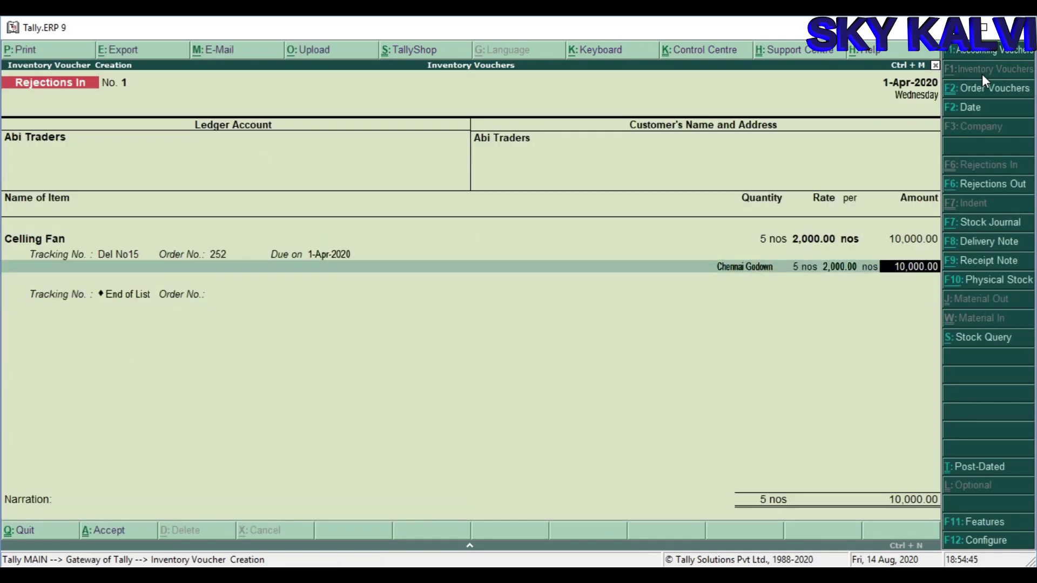
key(Return)
key(Return)
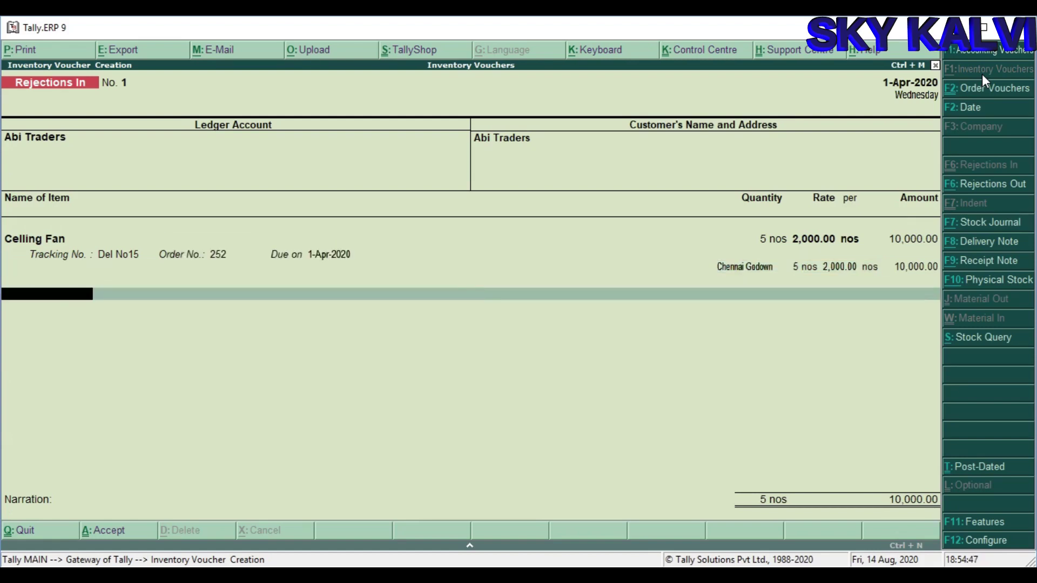
Step: Add 5 nos of Table Fan against tracking number Del No15 and save the Rejections In voucher
text(T)
key(Return)
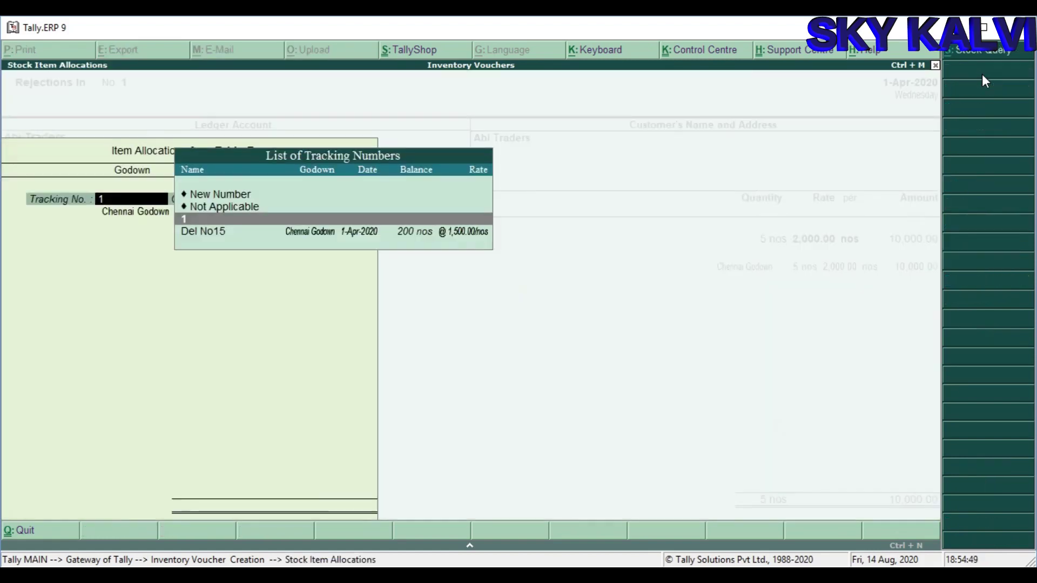
key(Down)
key(Return)
key(Return)
text(5)
key(Return)
key(Return)
key(Return)
key(Return)
key(Return)
key(Return)
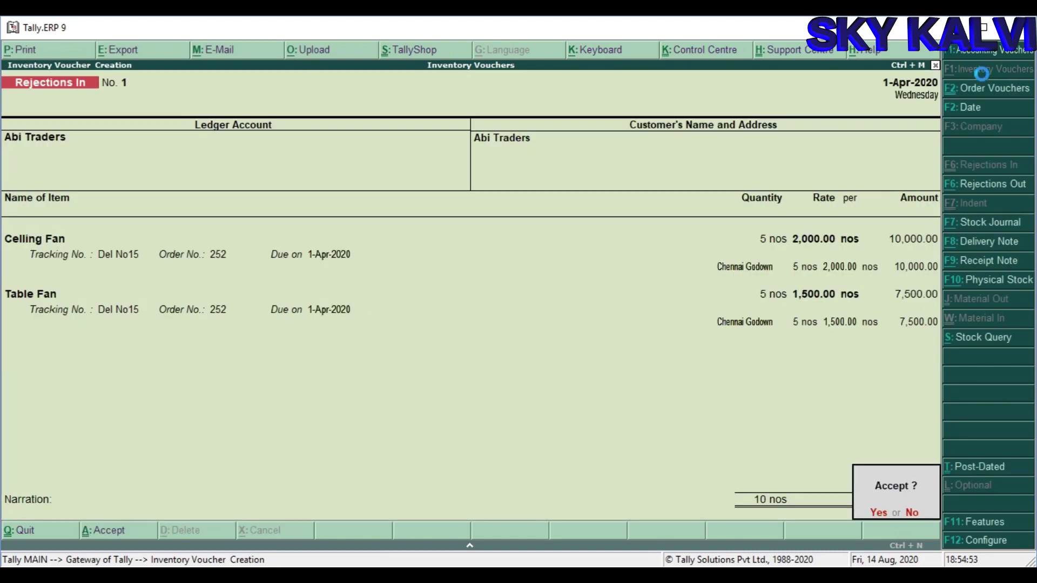
click(981, 74)
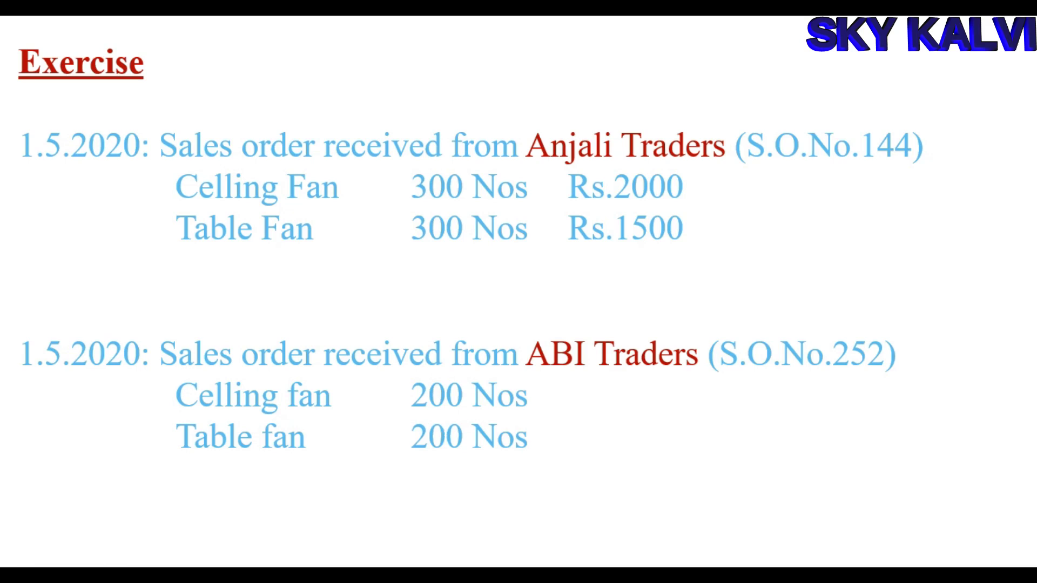
key(Right)
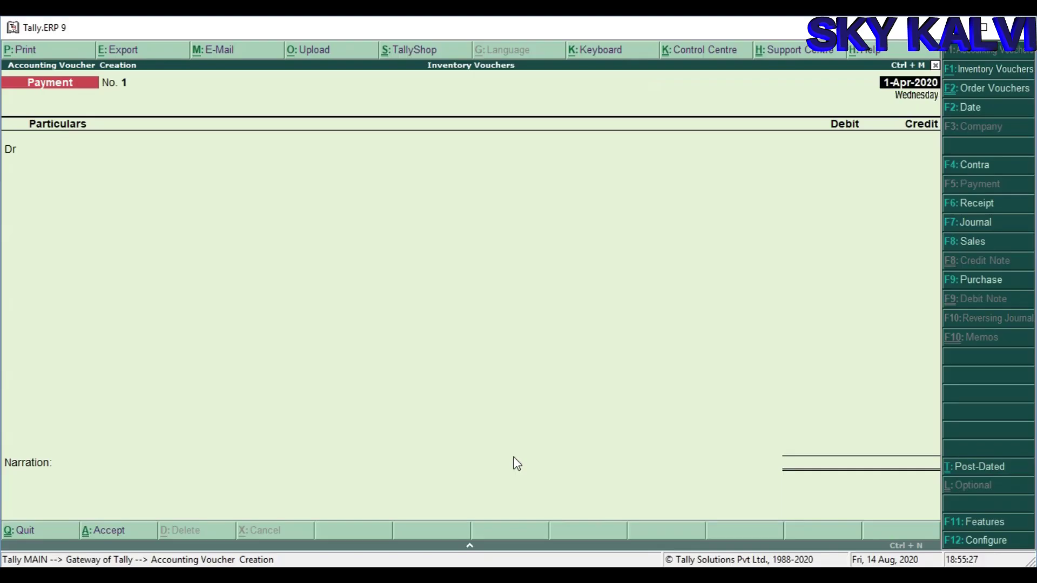
Step: Create a sales voucher for Abi Traders and link it to the pending delivery note Del No15
key(F8)
key(Return)
key(Return)
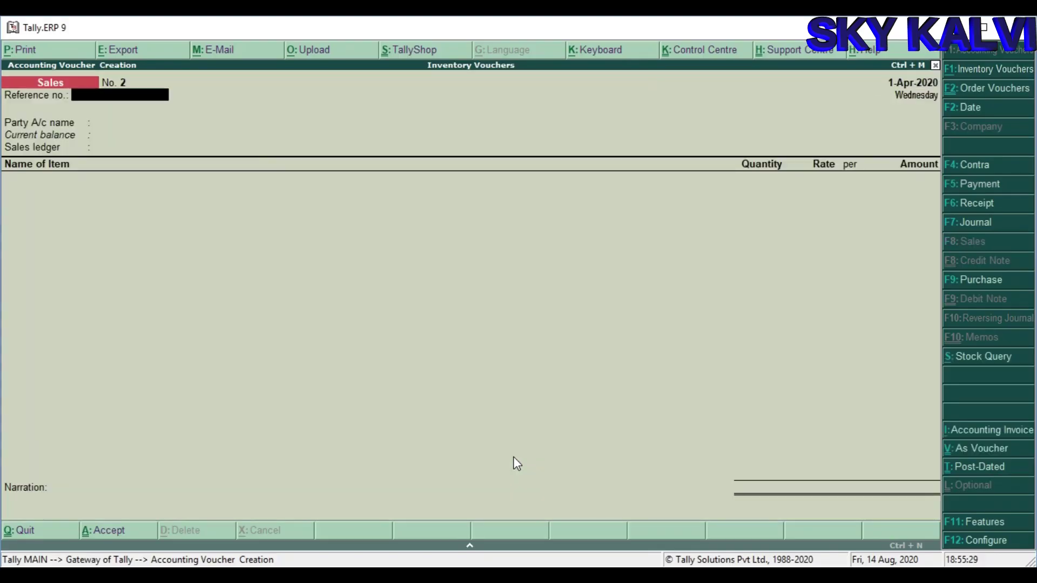
key(Return)
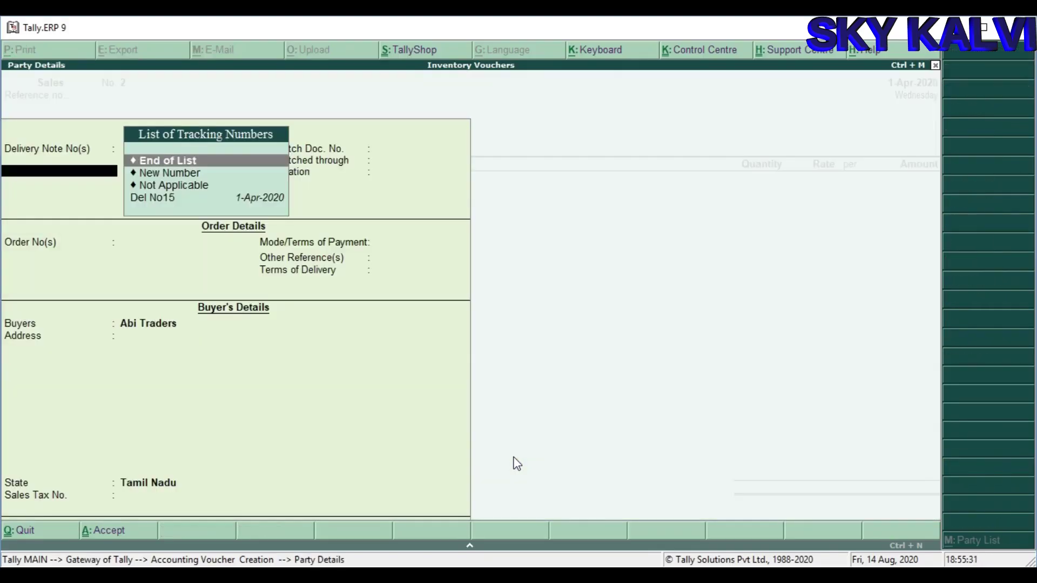
key(Down)
key(Down)
key(Down)
key(Return)
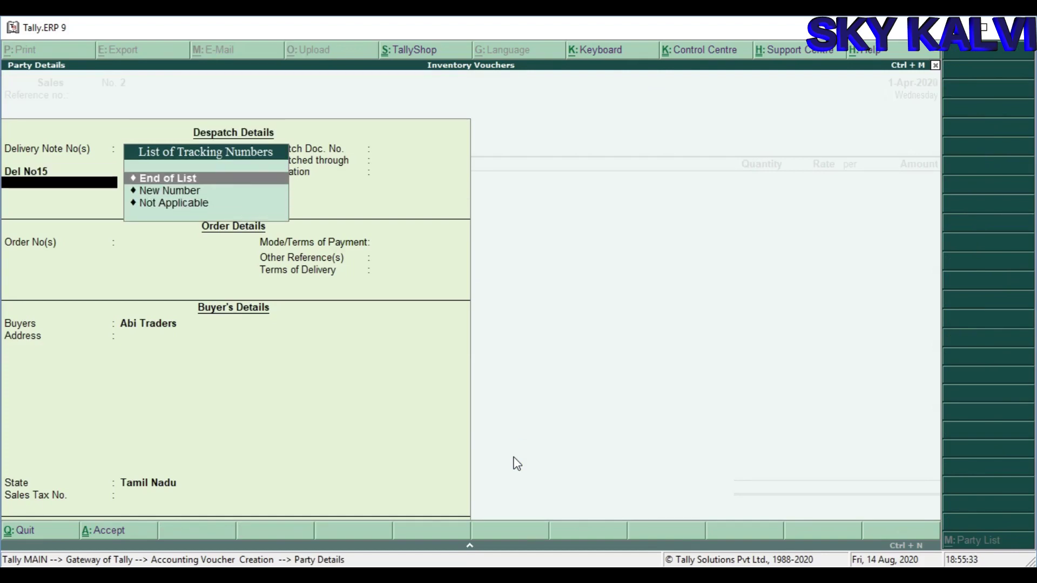
Step: Accept the remaining despatch, order and buyer details of the Abi Traders sales voucher and use the Sales ledger
key(Return)
key(Return)
key(Return)
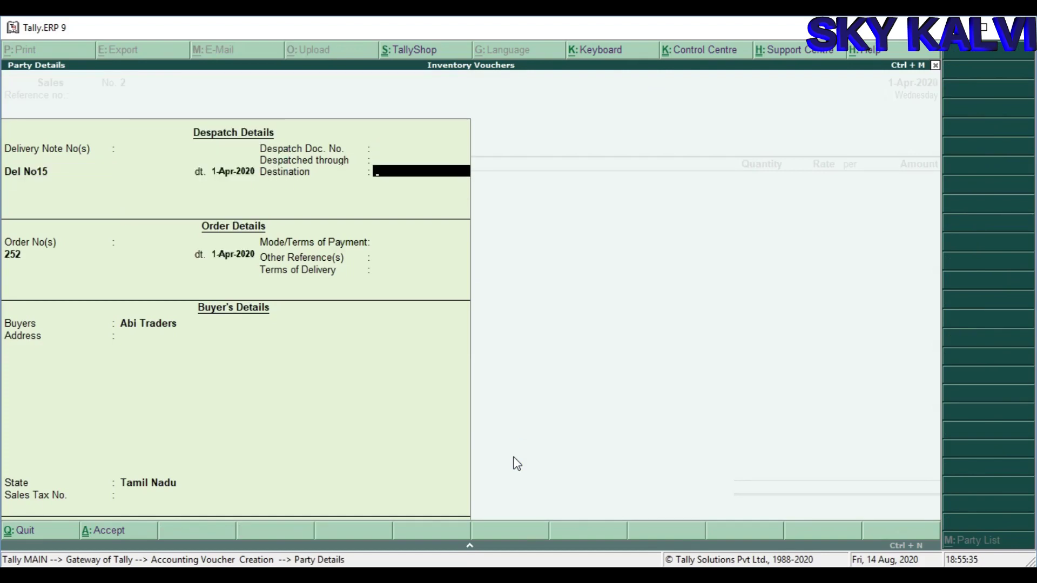
key(Return)
key(Return)
key(Return)
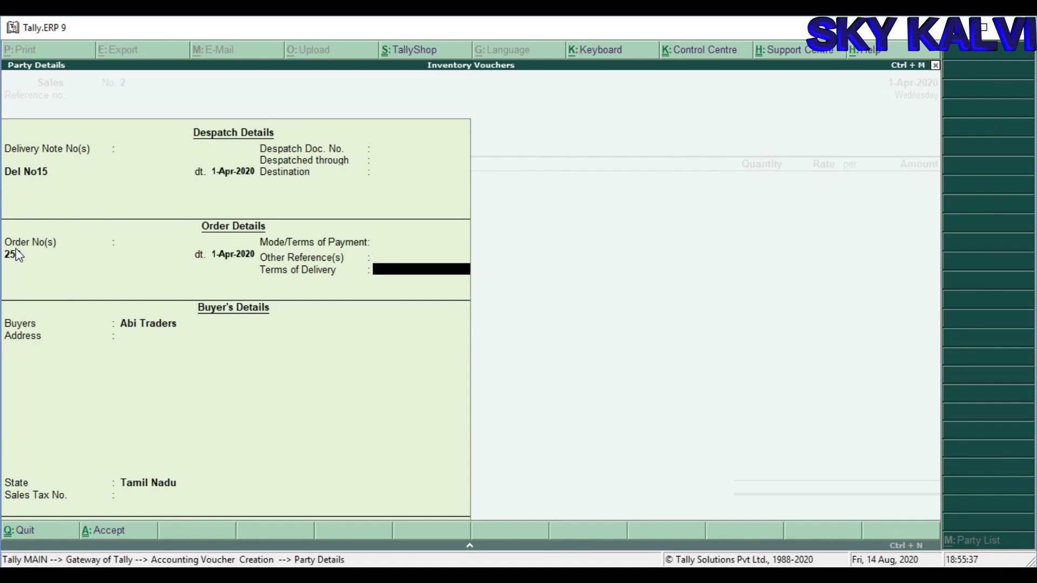
key(Return)
key(Return)
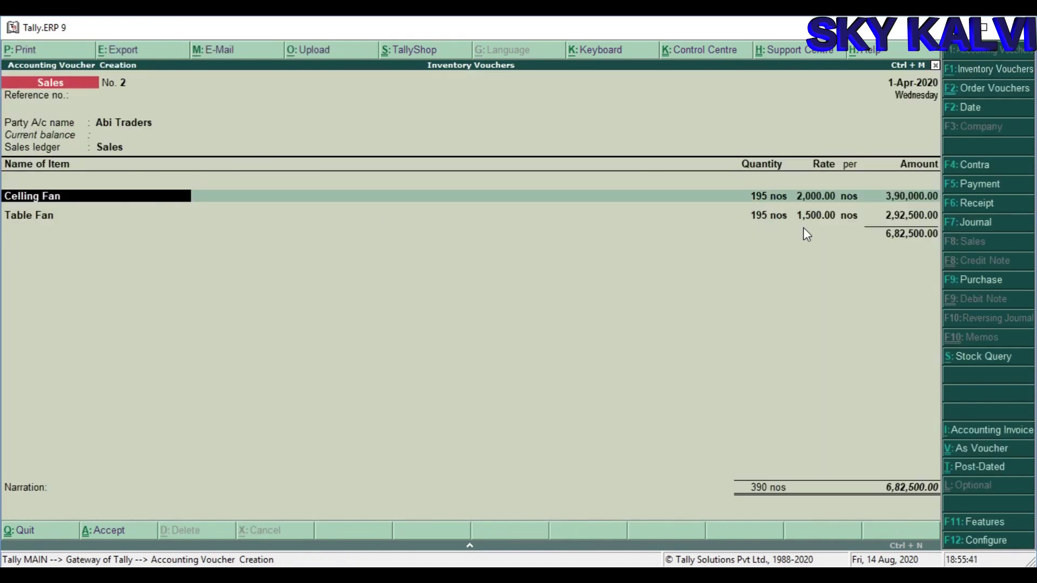
Step: Accept the Celling Fan and Table Fan lines, save the Abi Traders sales voucher and return to the Gateway of Tally
key(Return)
key(Return)
key(Return)
key(Return)
key(Return)
key(Return)
key(Return)
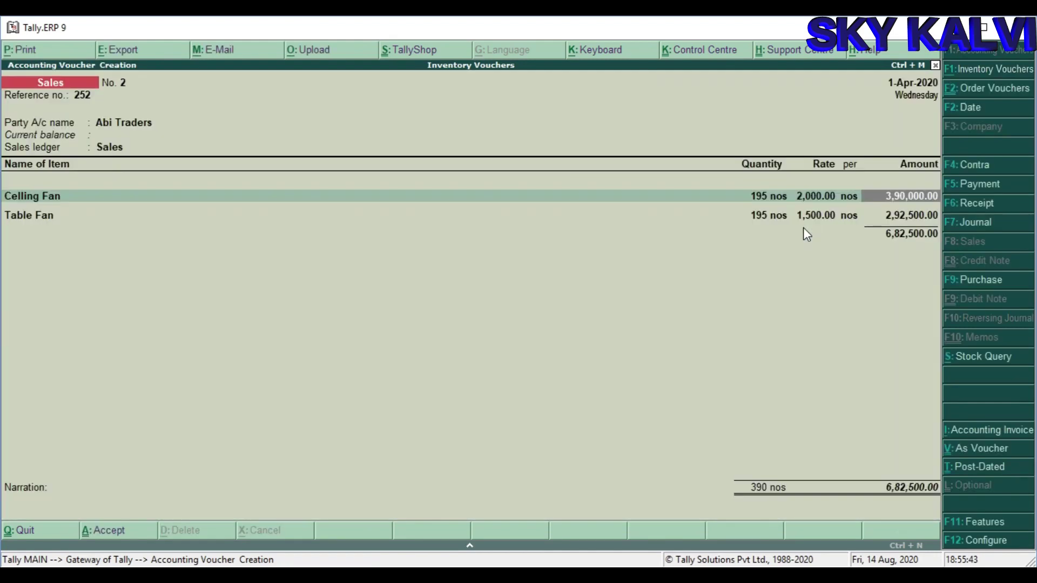
key(Return)
key(Return)
key(Return)
key(Return)
key(Return)
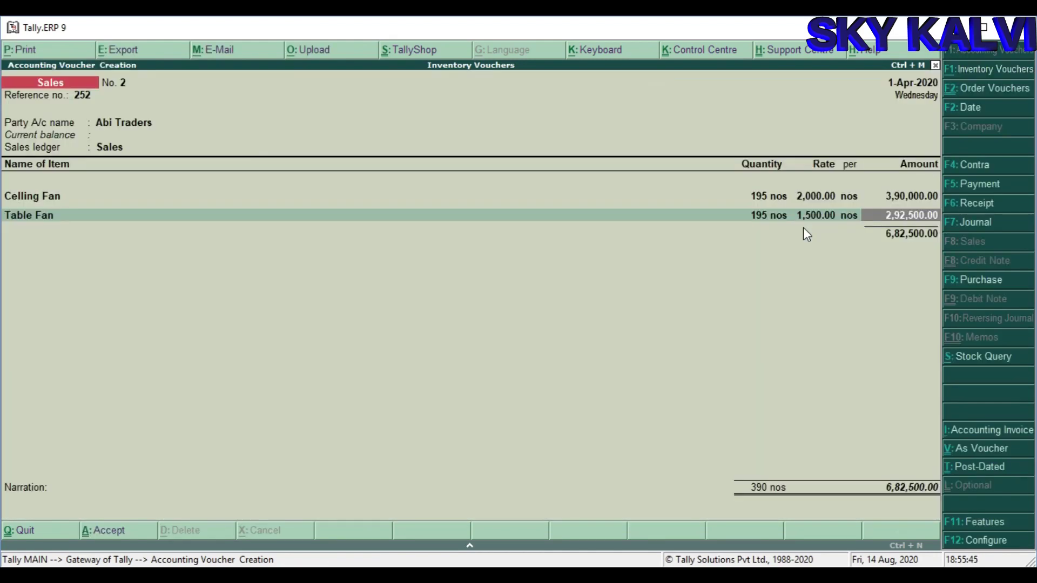
key(Return)
key(Return)
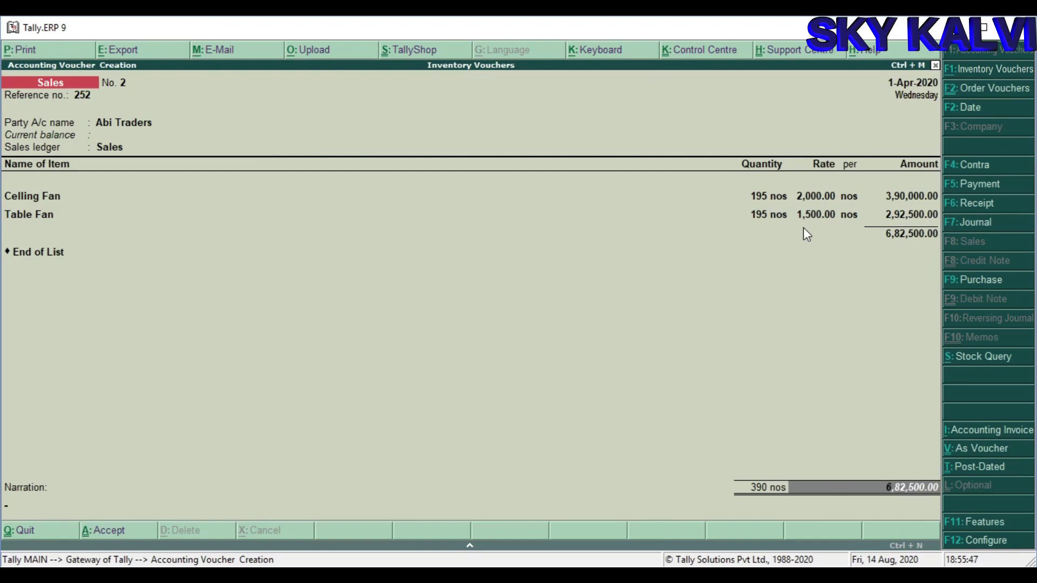
key(Return)
key(Return)
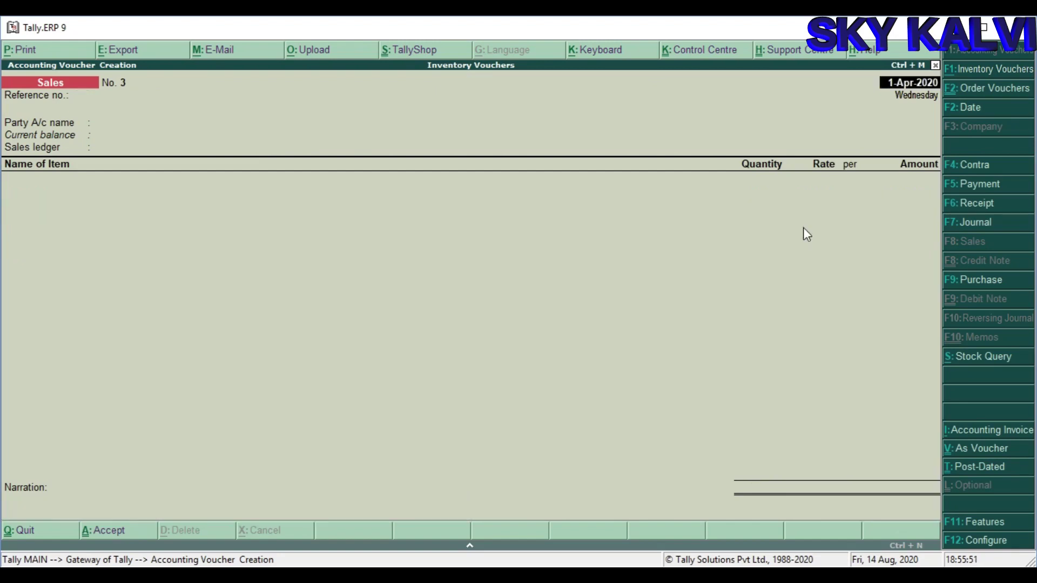
key(Escape)
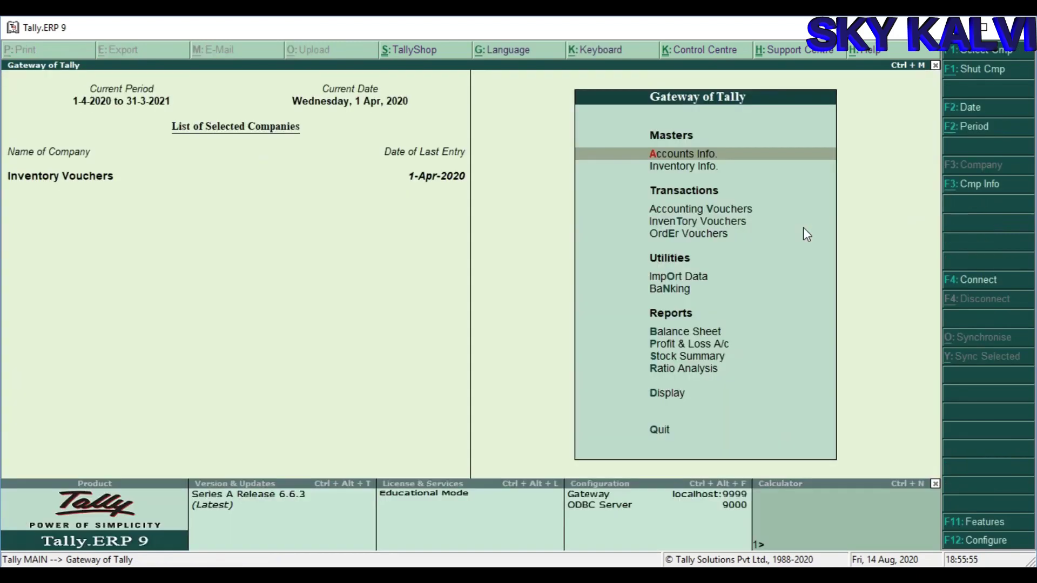
Step: Examine the sales and closing stock entries in the detailed Profit & Loss A/c, and open the Stock Summary
key(p)
key(alt+F1)
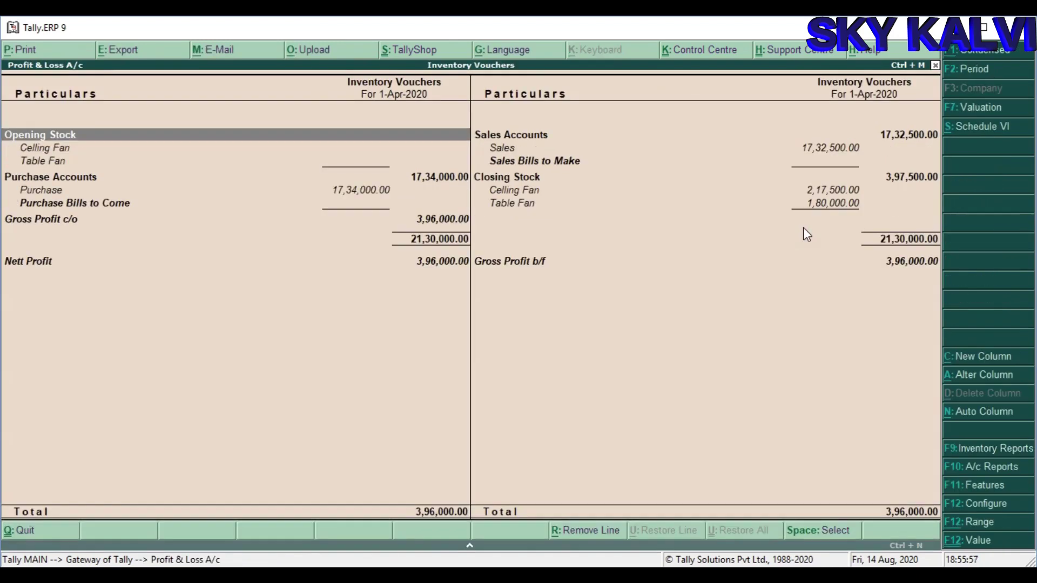
key(Down)
key(Down)
key(Up)
key(Right)
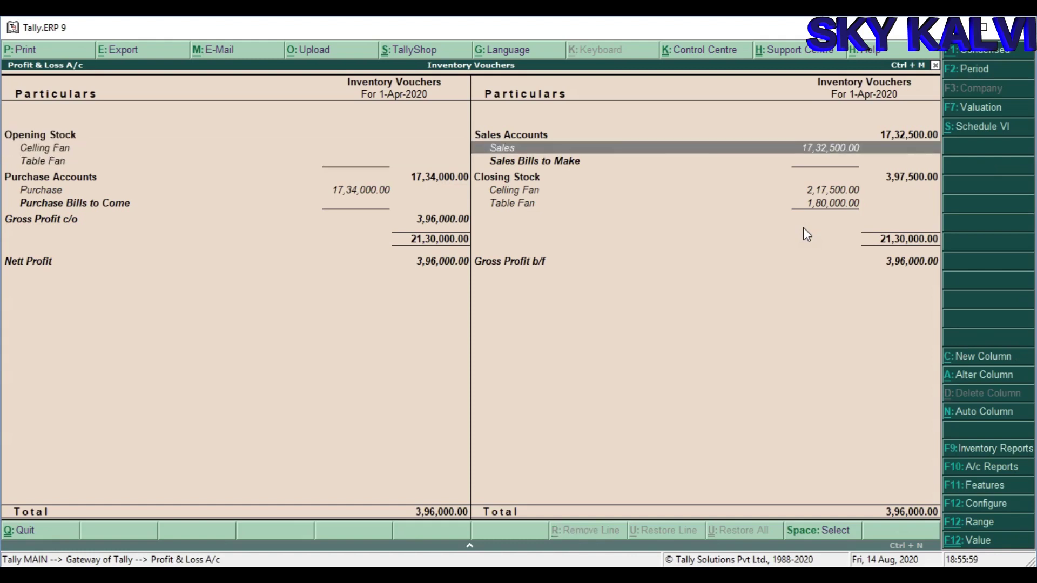
key(Down)
key(Up)
key(Down)
key(Down)
key(Down)
key(Down)
key(Escape)
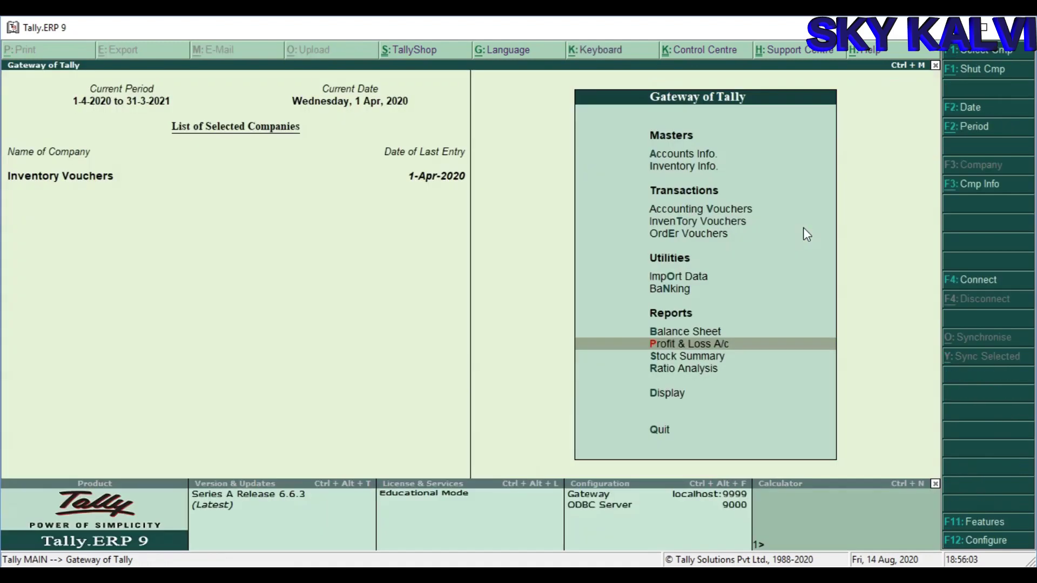
key(Down)
key(Return)
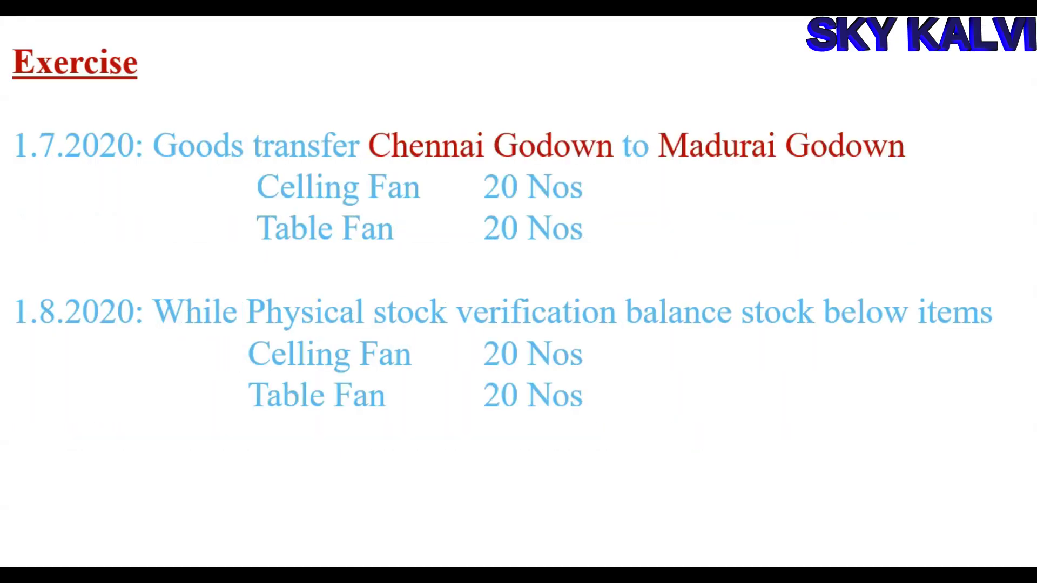
key(Right)
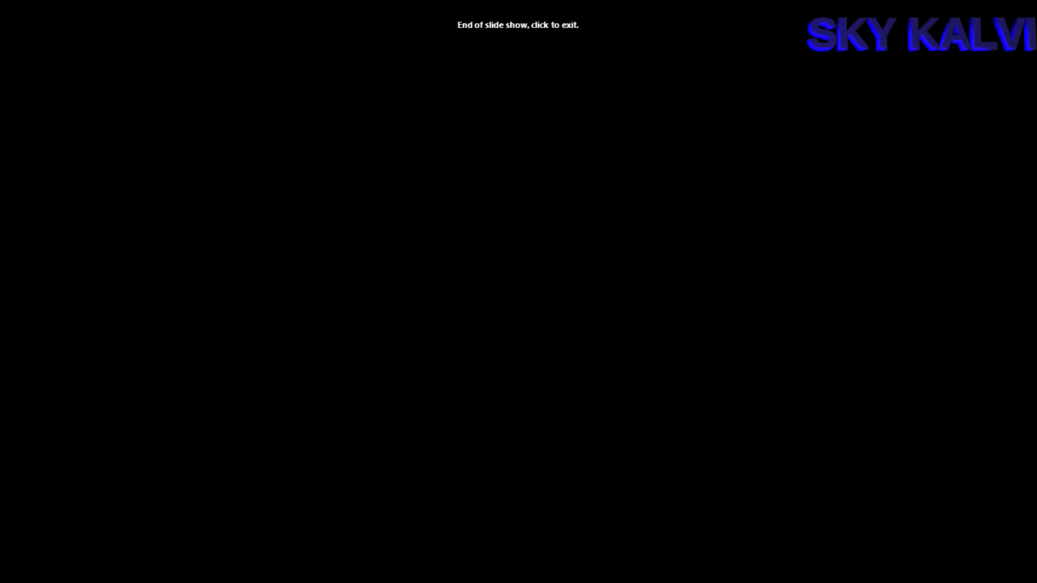
key(Left)
key(Left)
key(Right)
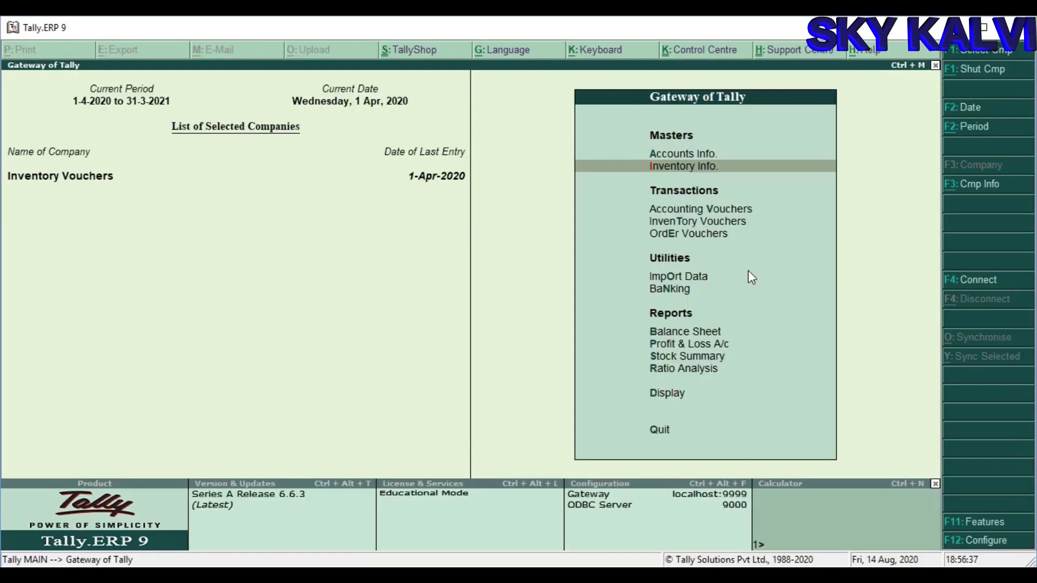
Step: Examine the godown summary of Chennai Godown for the Celling Fan and Table Fan balances
key(d)
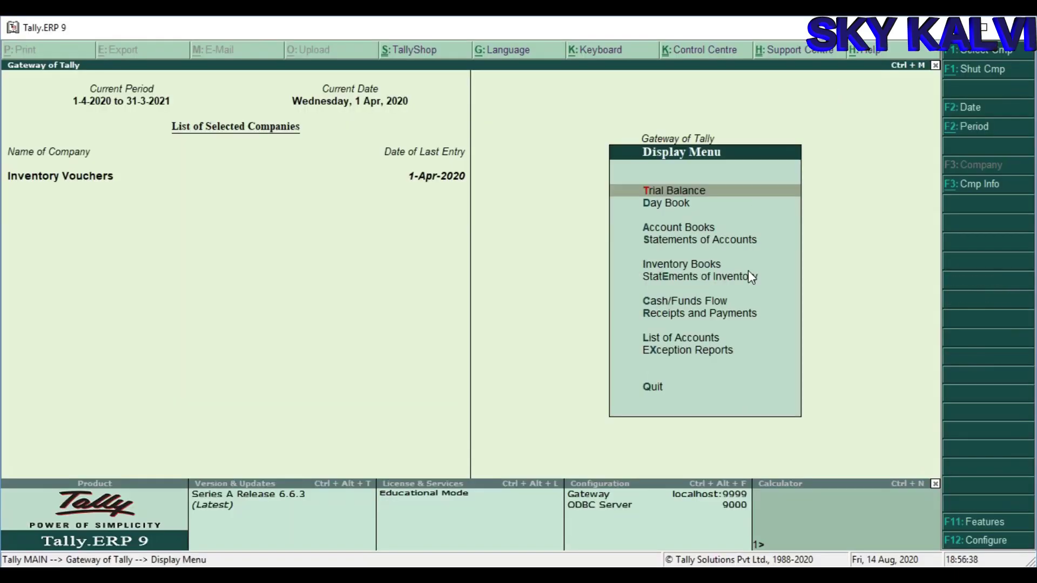
key(Down)
key(Down)
key(Down)
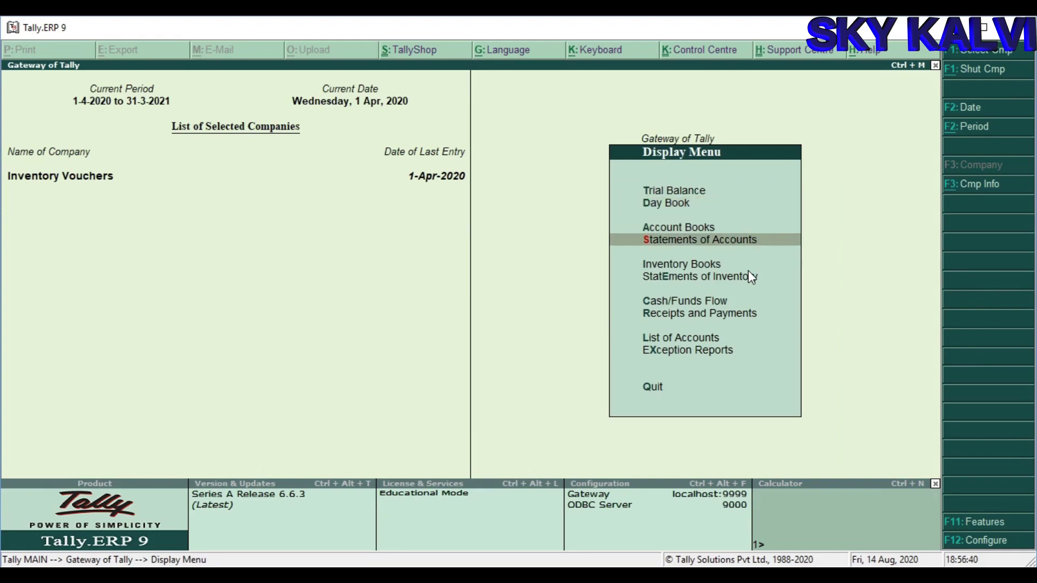
key(Down)
key(Down)
key(Return)
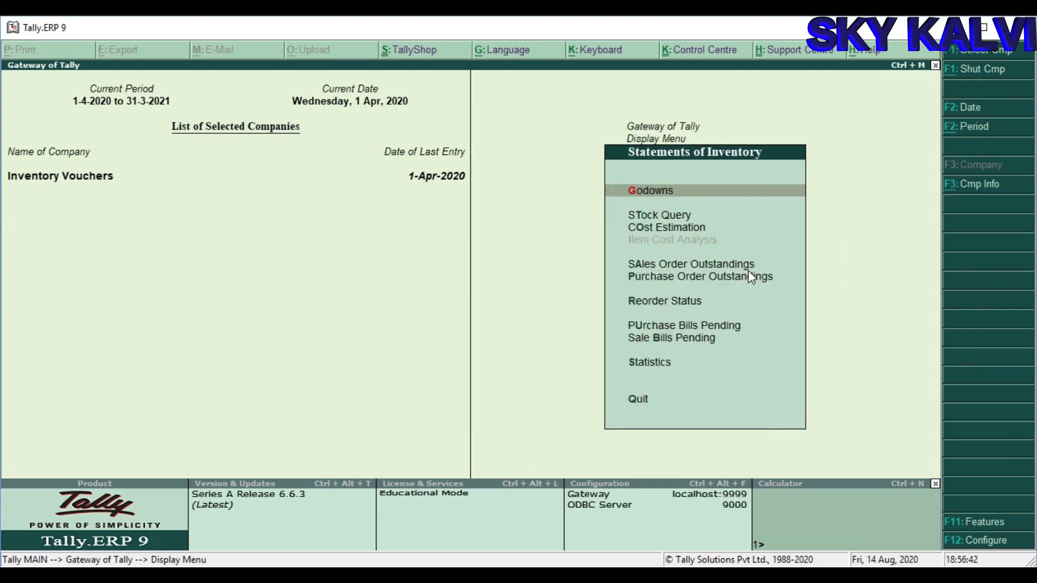
key(Return)
key(Down)
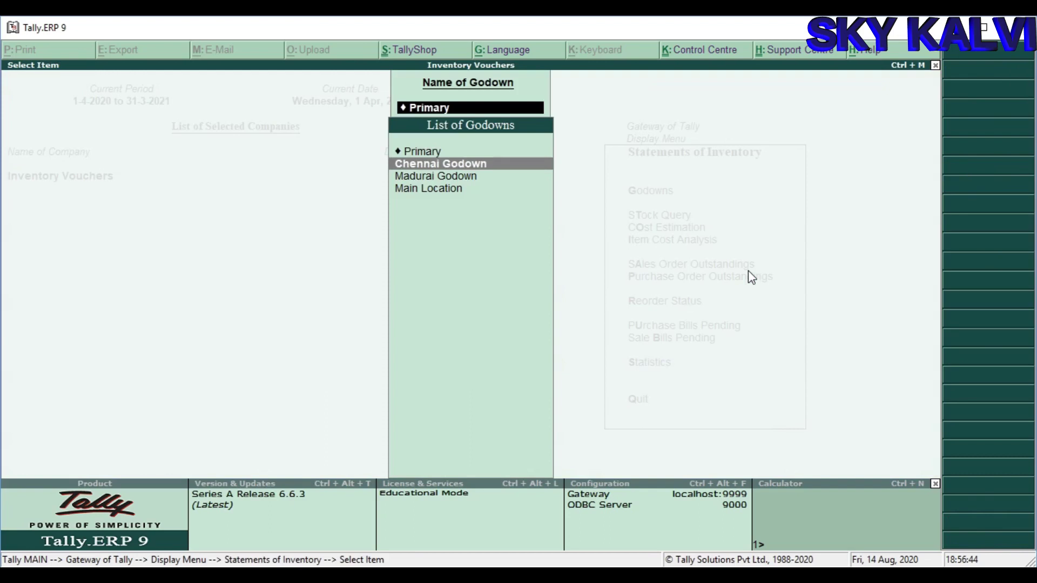
key(Return)
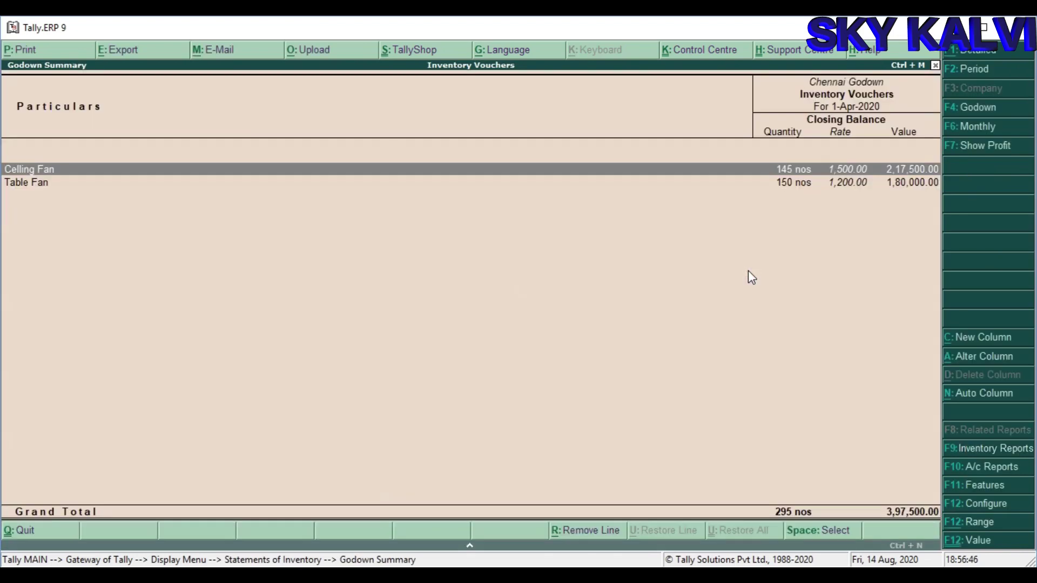
key(Escape)
Step: Check the godown summary of Madurai Godown and return to the Gateway of Tally
key(Down)
key(Return)
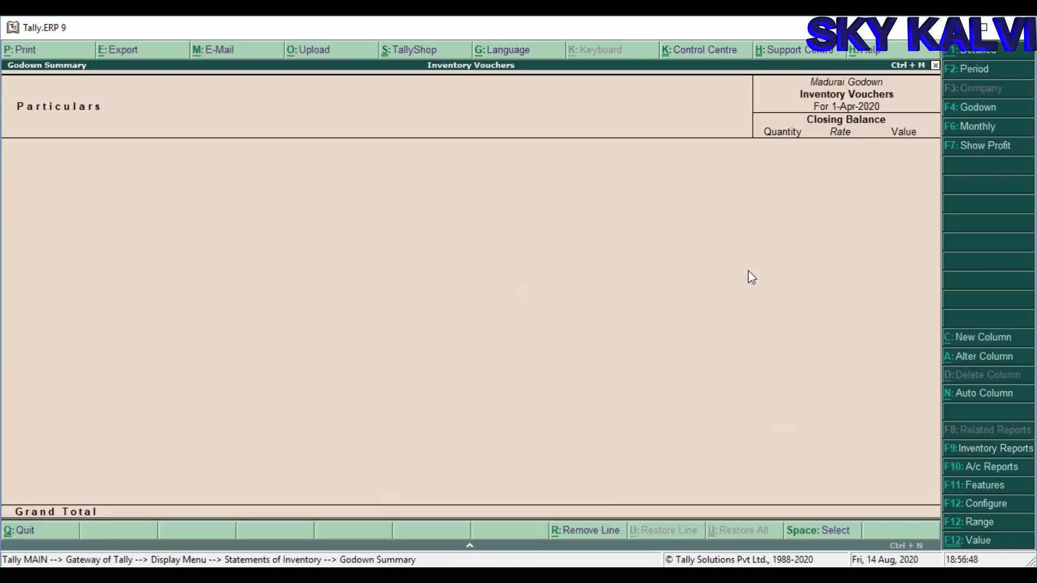
key(Escape)
key(Escape)
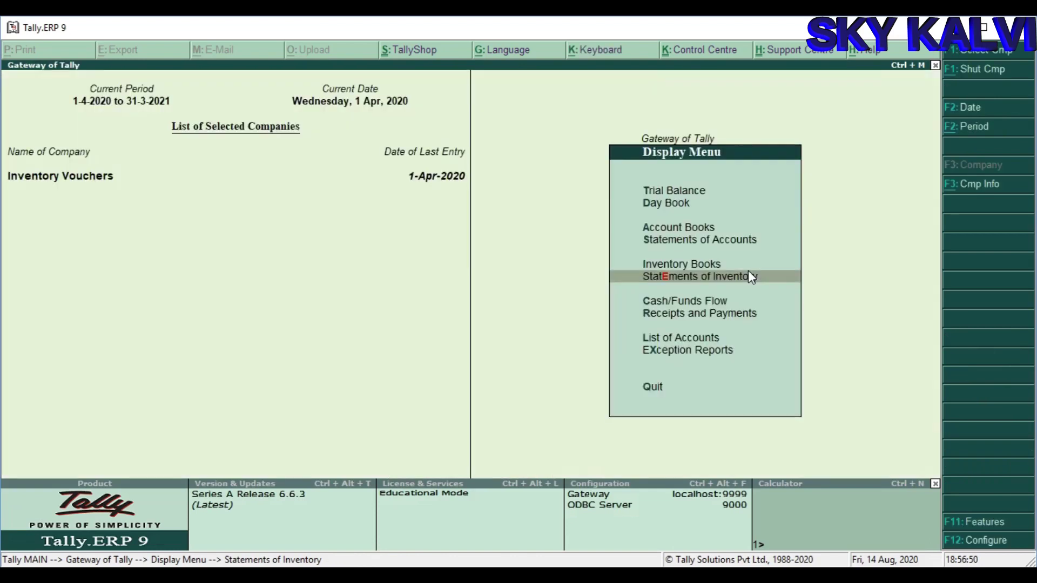
key(Escape)
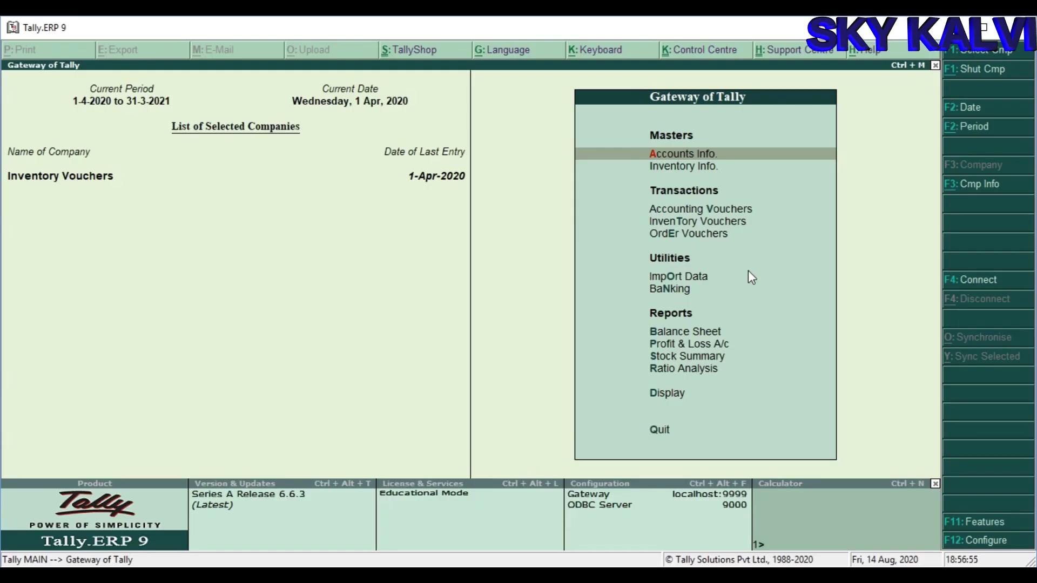
Step: Start a stock journal voucher and enter 20 nos of Celling Fan from Chennai Godown as source, accepting the default rate and amount
key(v)
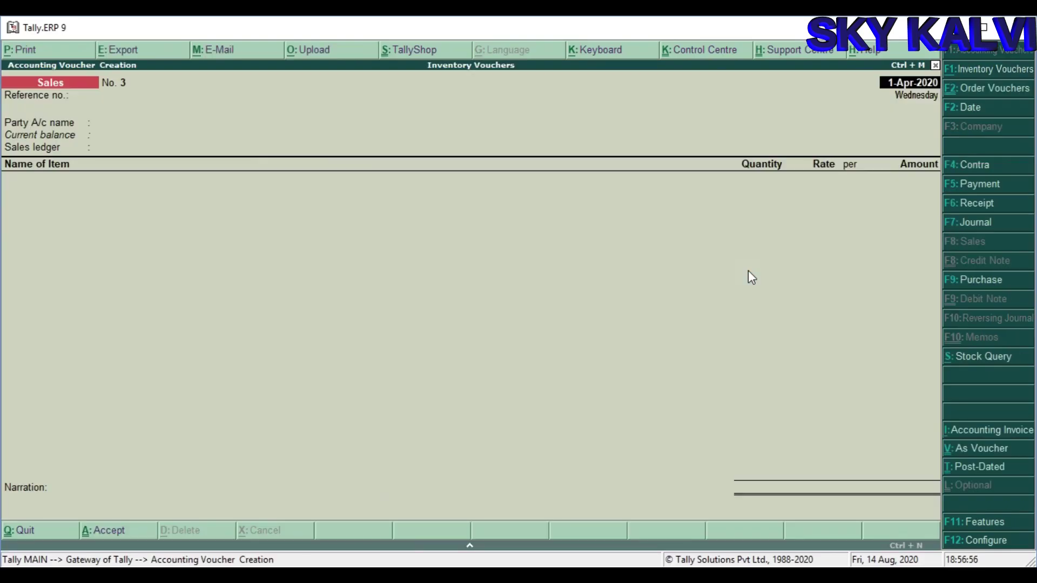
click(996, 70)
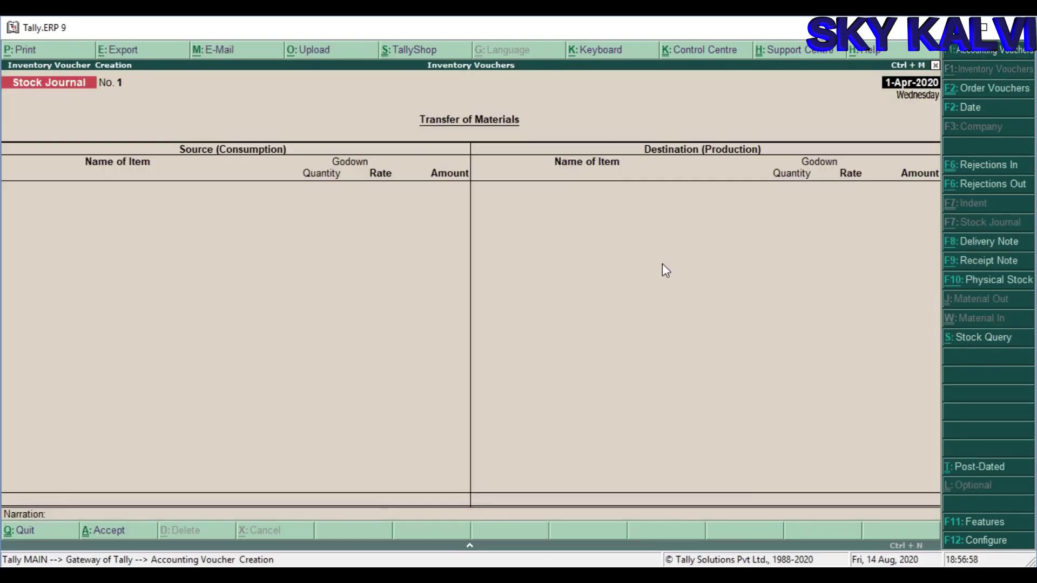
key(Return)
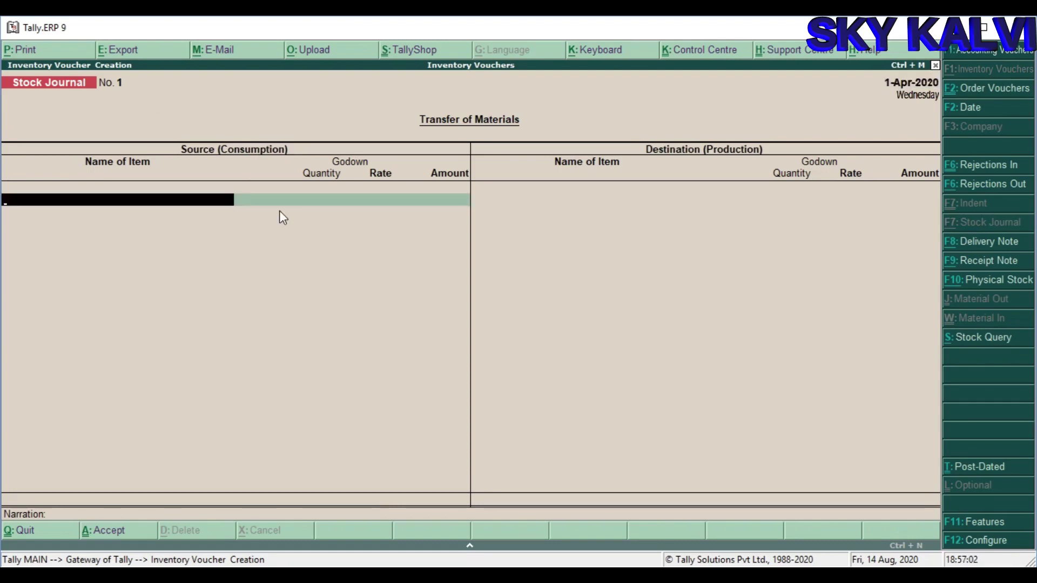
text(C)
key(Return)
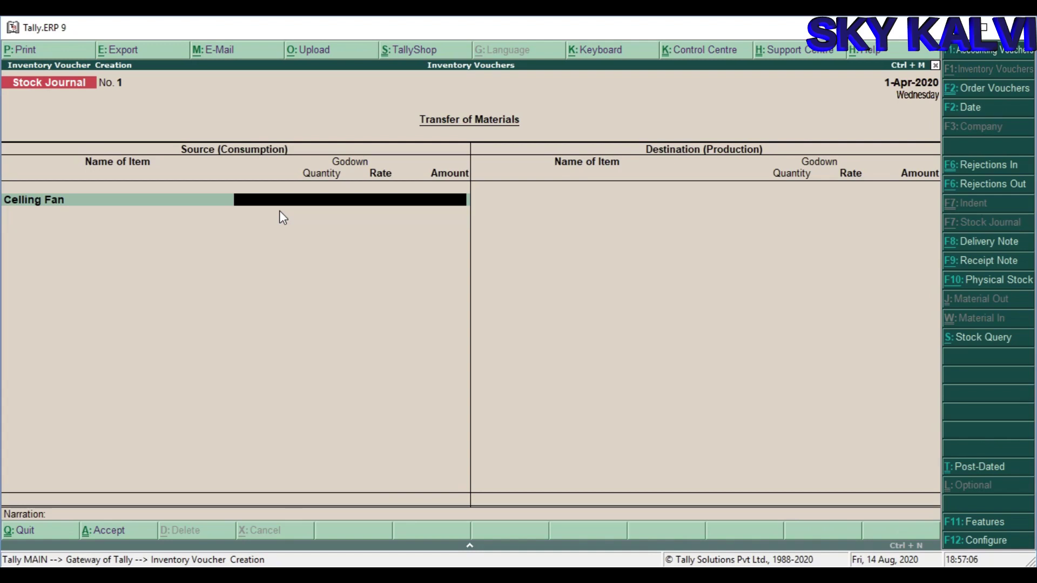
text(C)
key(Return)
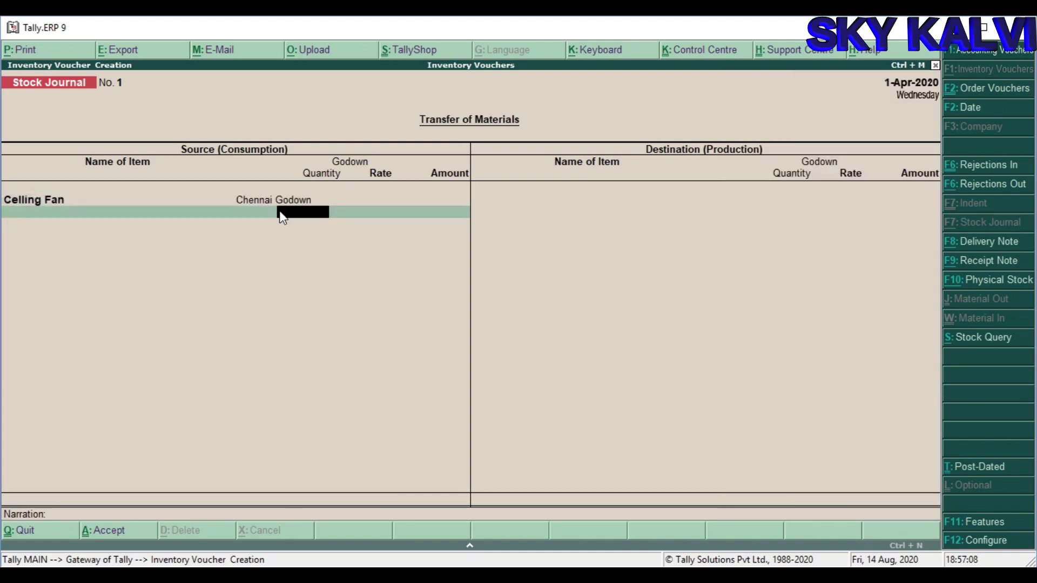
text(20)
key(Return)
key(Return)
key(Return)
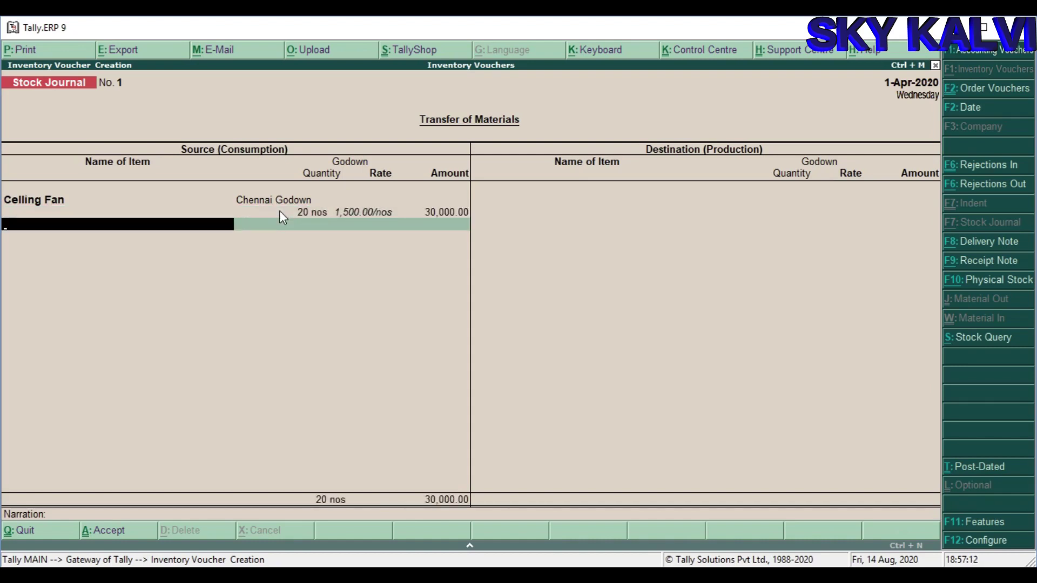
Step: Add 20 nos of Table Fan from Chennai Godown to the source side of the stock journal and end the source list
text(T)
key(Return)
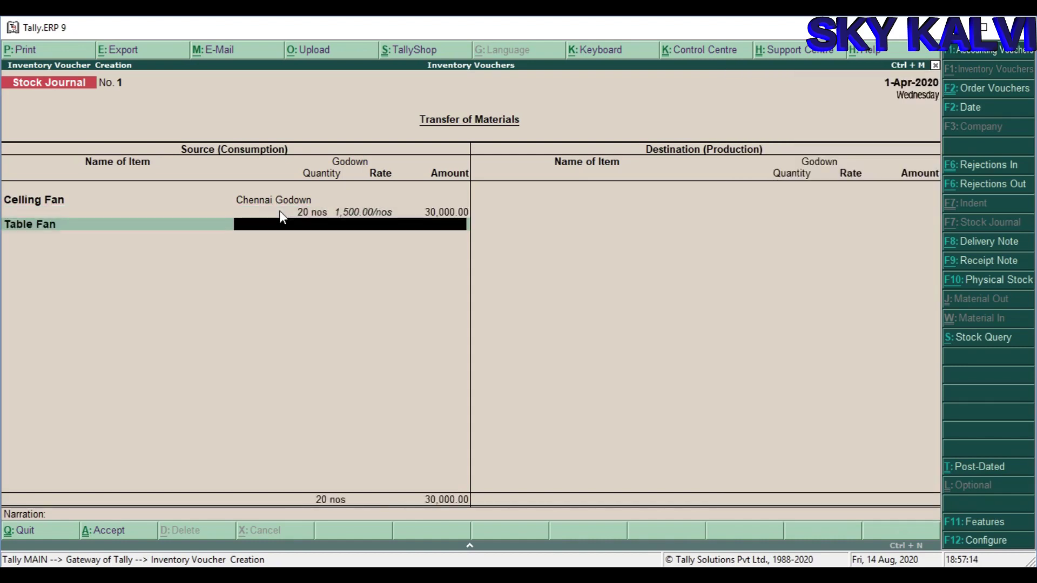
text(C)
key(Return)
text(20)
key(Return)
key(Return)
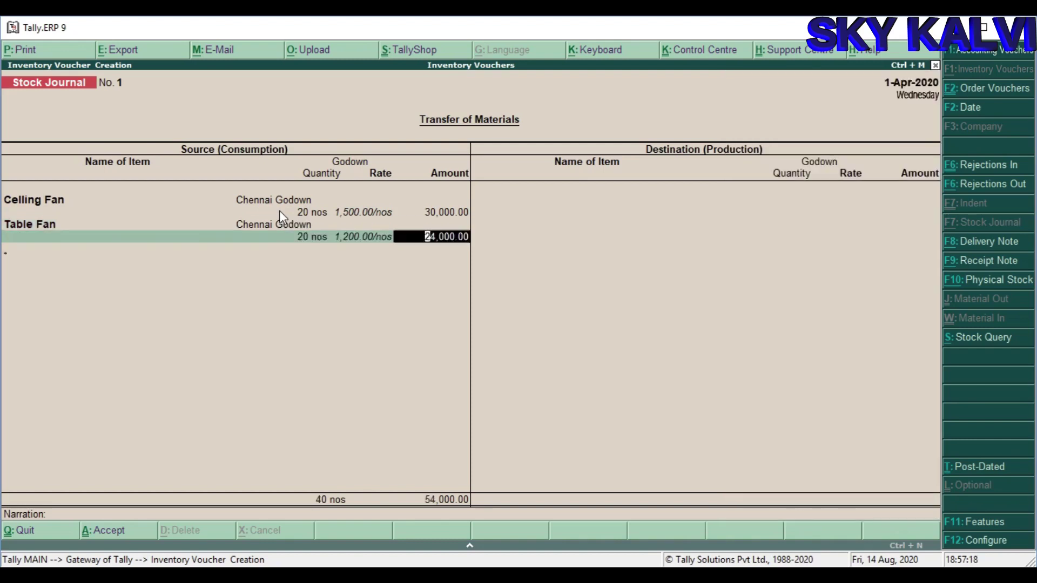
key(Return)
key(Return)
Step: Enter 20 nos of Celling Fan into Madurai Godown on the destination side, accepting the default rate and amount
text(C)
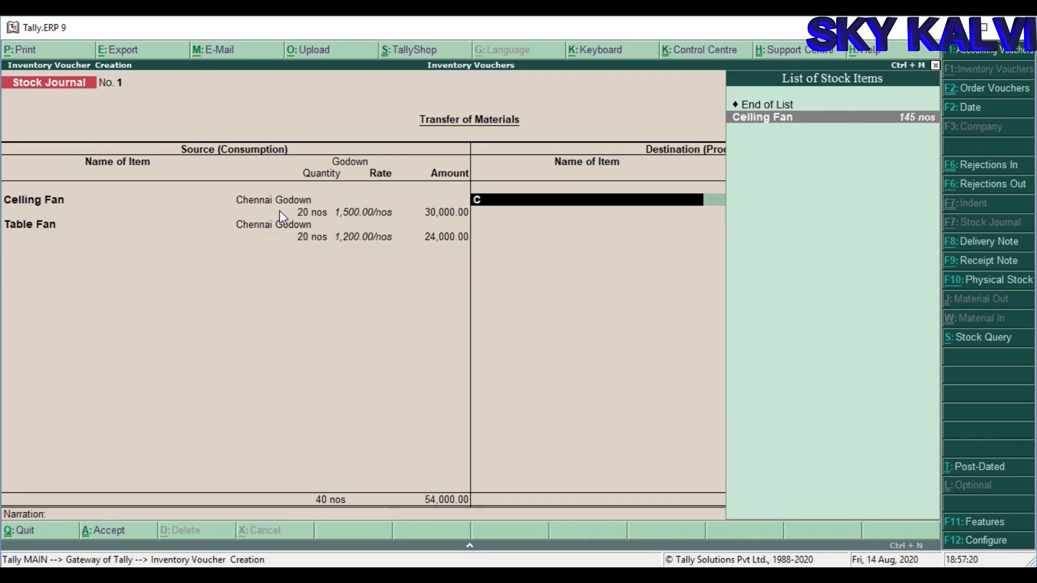
key(Return)
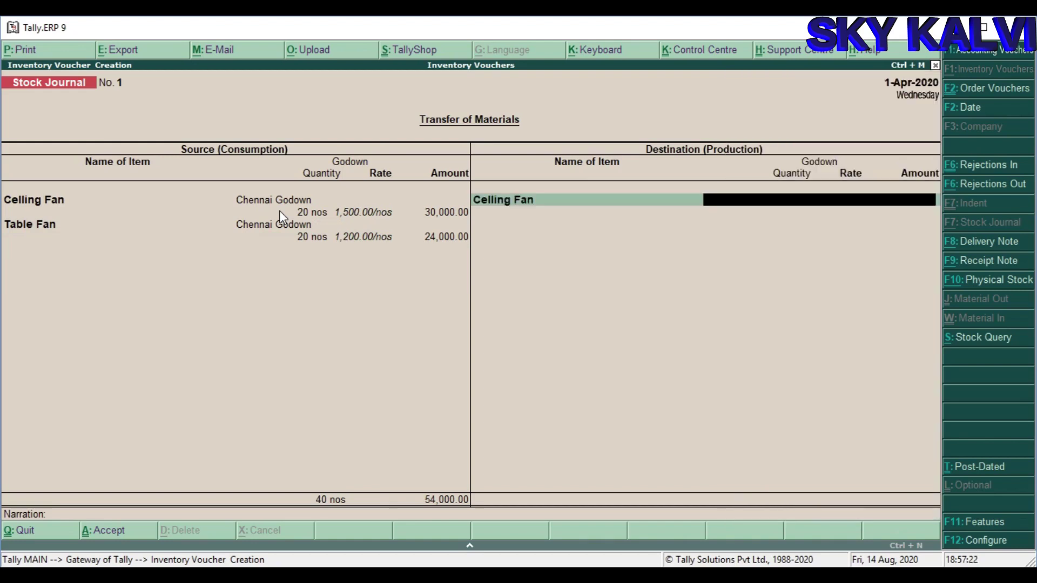
text(M)
key(Return)
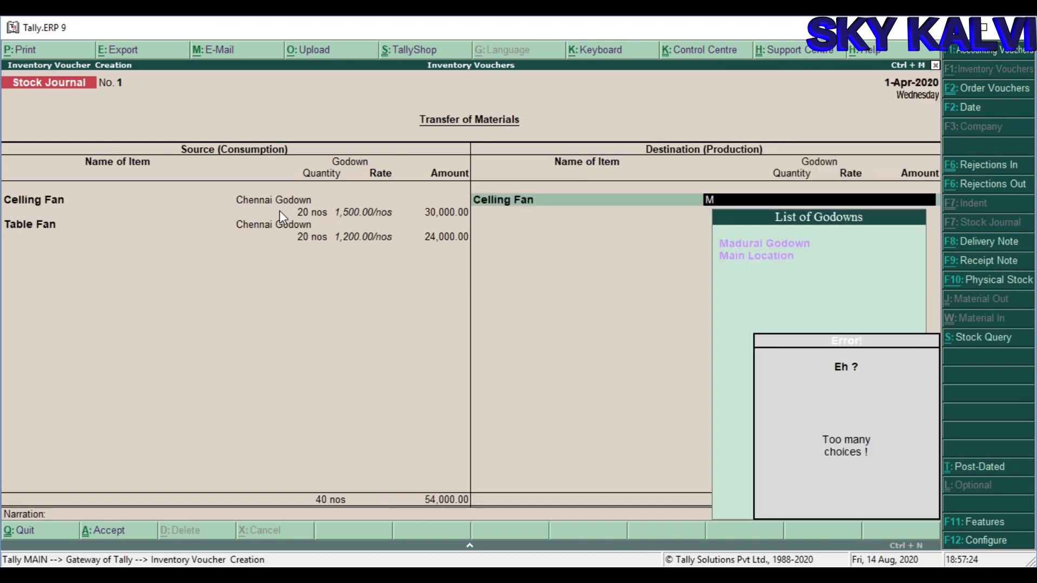
key(Return)
text(20)
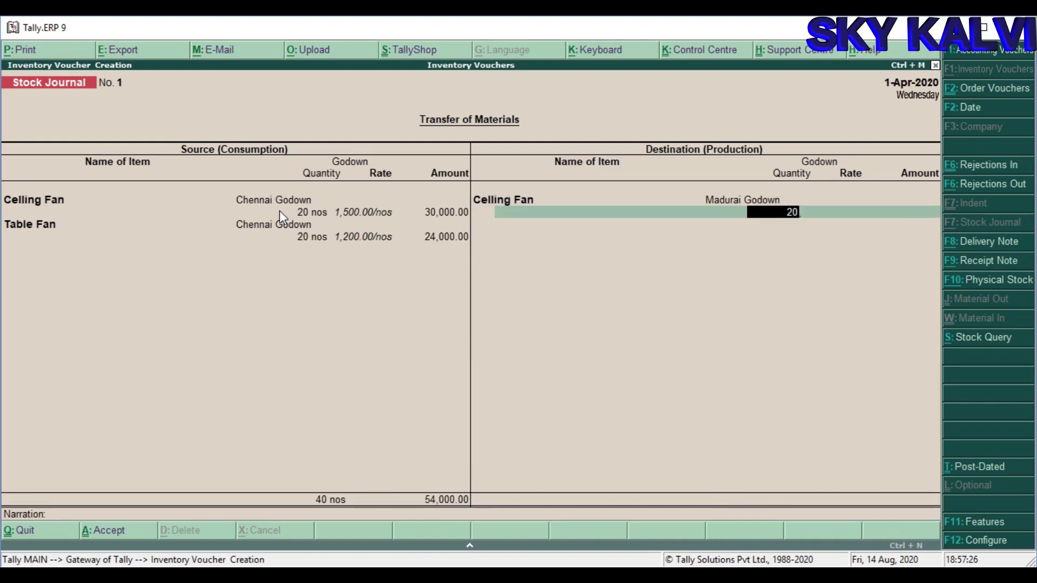
key(Return)
key(Return)
key(Return)
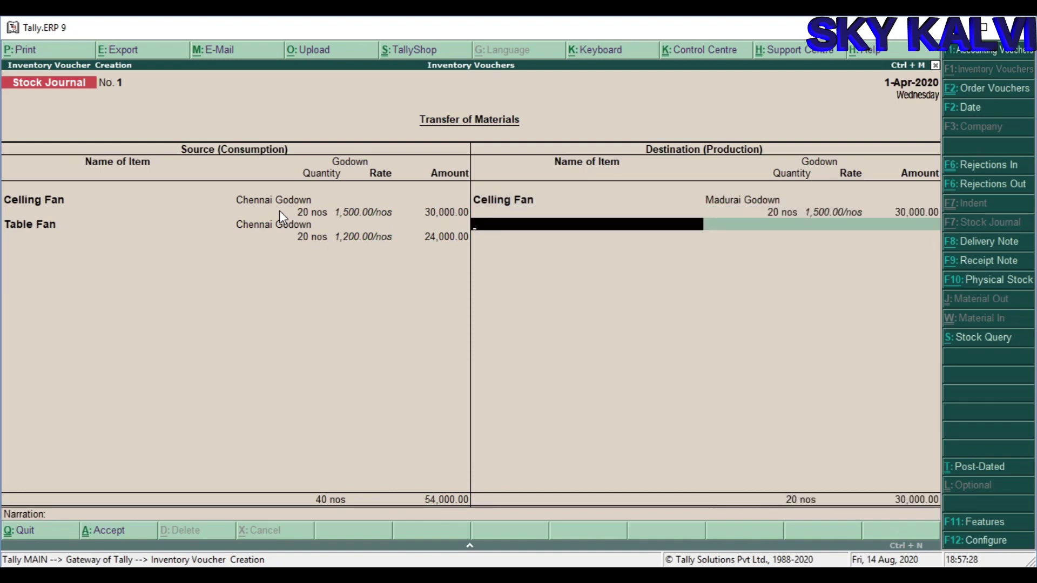
Step: Add 20 nos of Table Fan into Madurai Godown on the destination side of the stock journal
text(T)
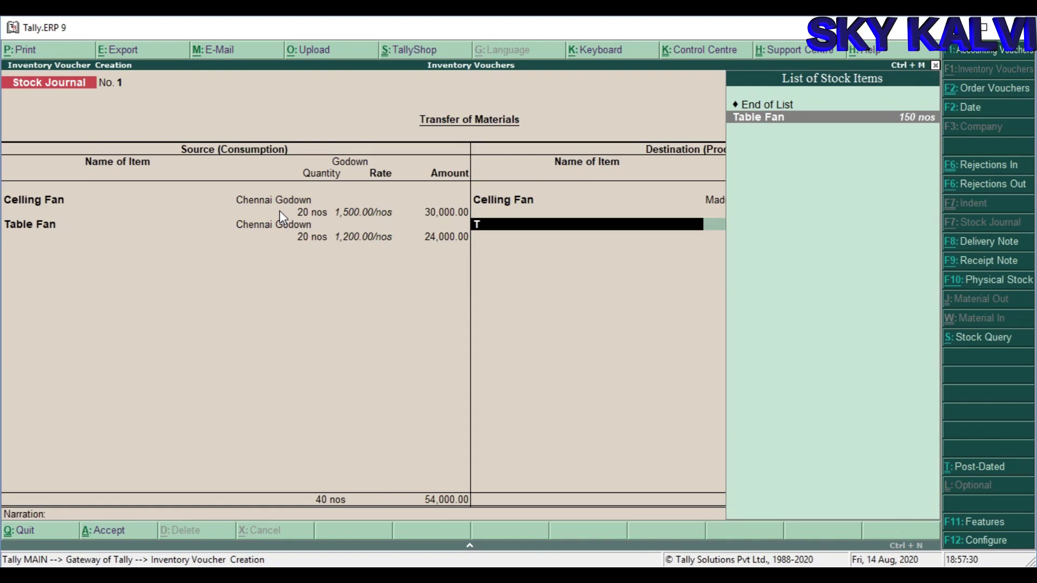
key(Return)
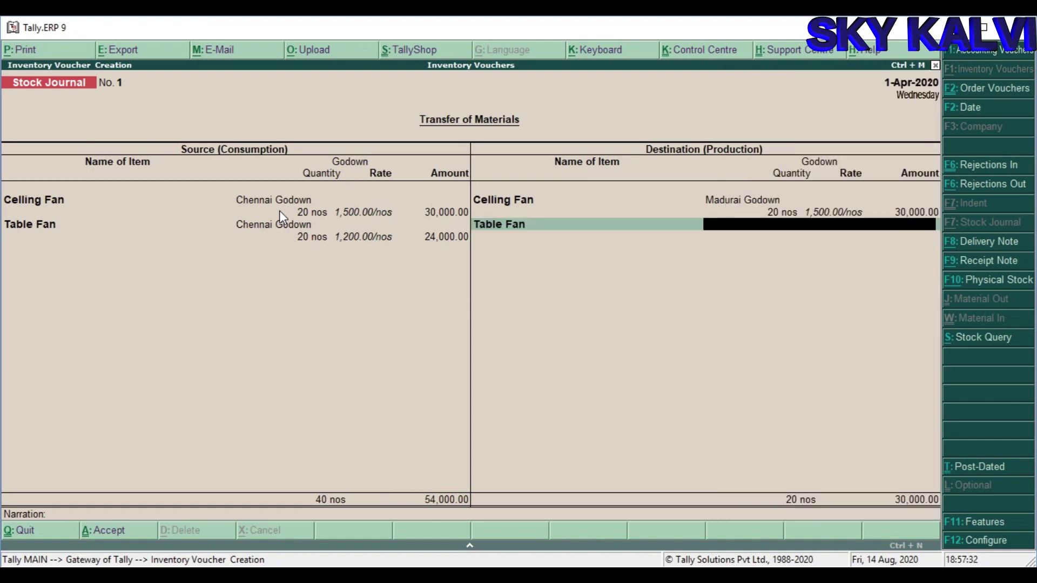
text(M)
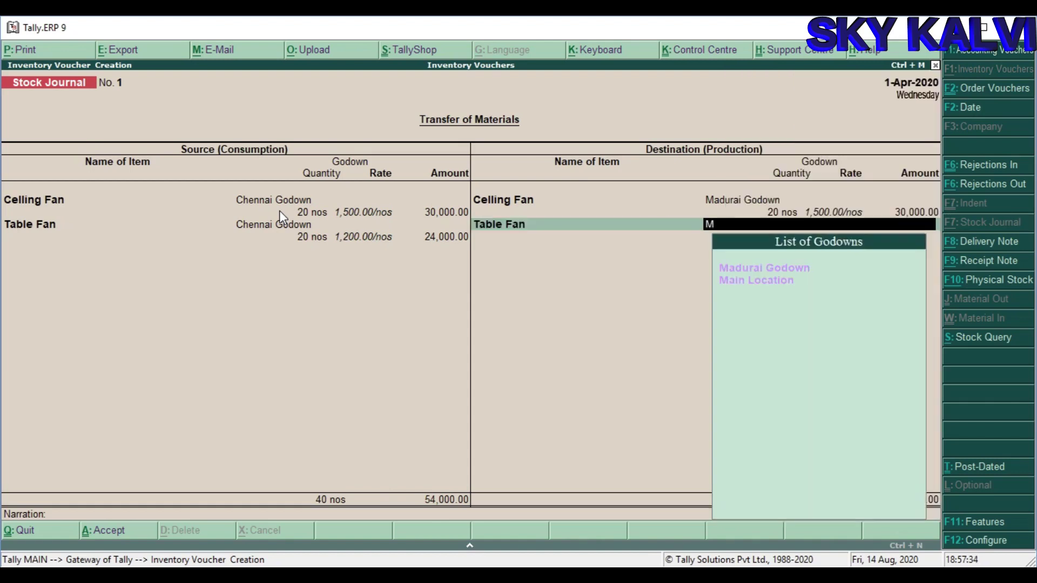
key(Return)
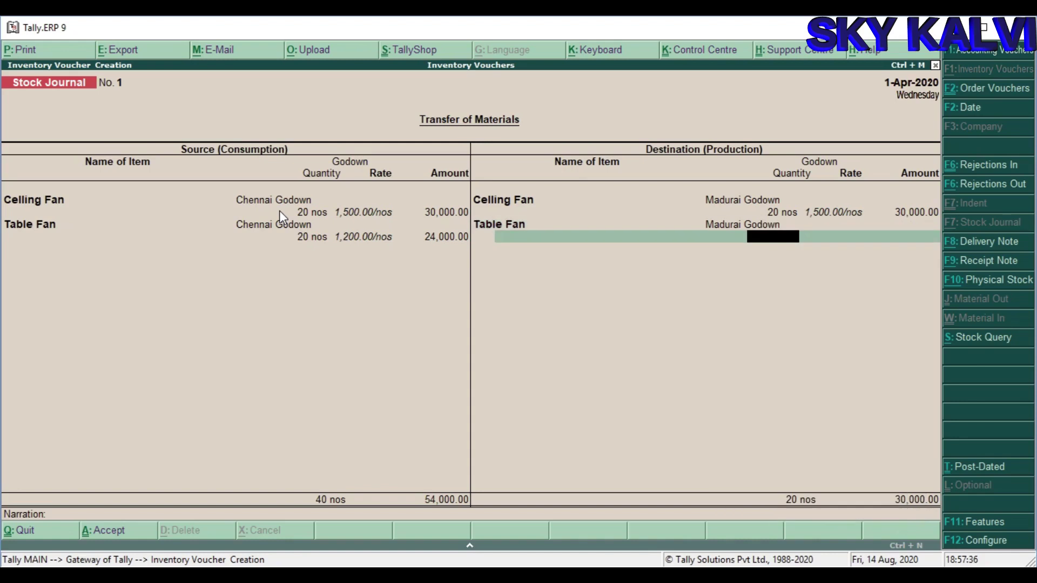
text(20)
key(Return)
key(Return)
key(Return)
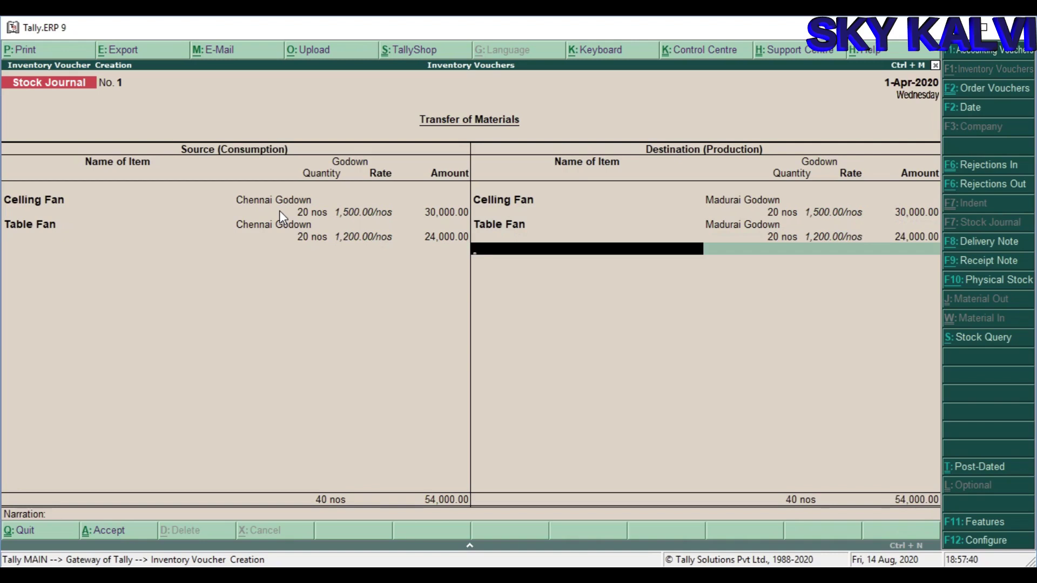
Step: Finish and save the godown transfer stock journal, and return to the Gateway of Tally
key(Return)
key(Return)
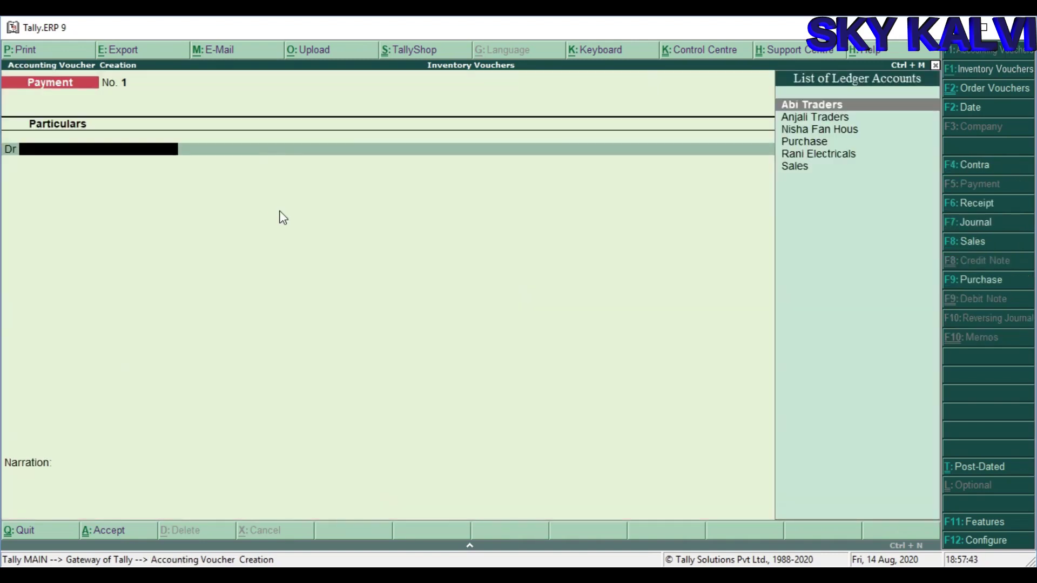
key(Escape)
key(Escape)
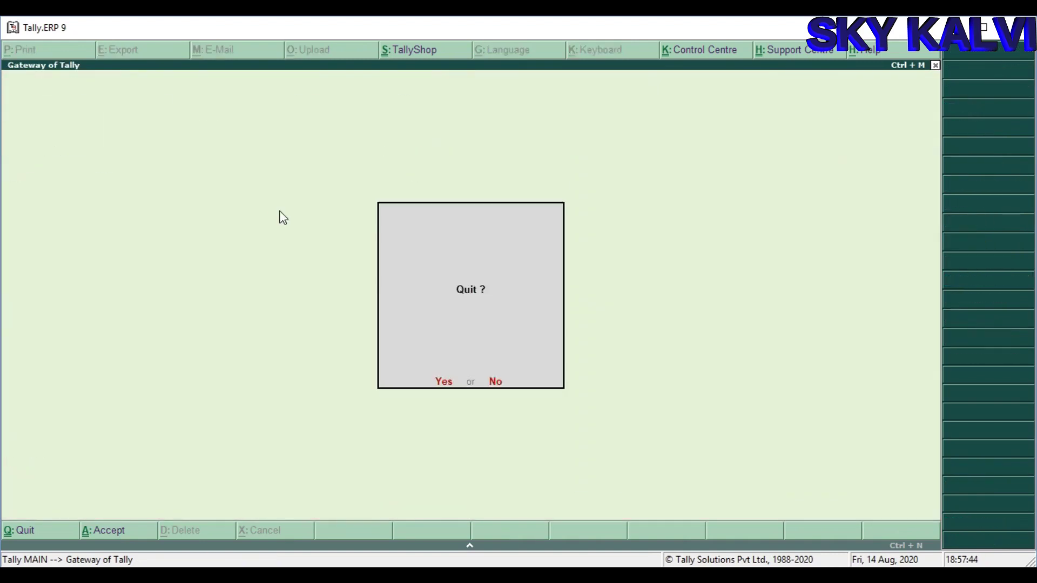
key(Escape)
key(v)
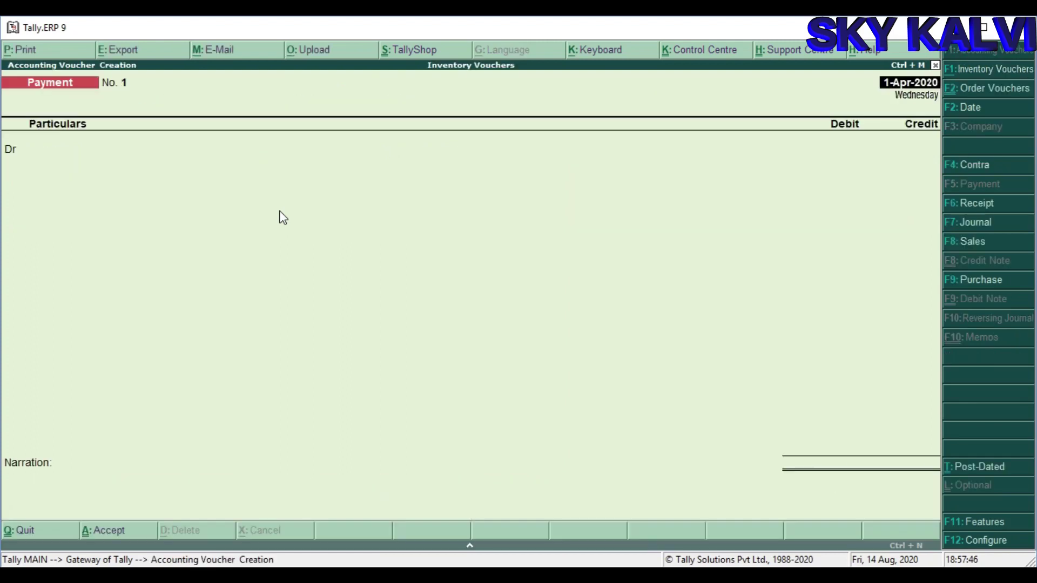
key(Escape)
key(y)
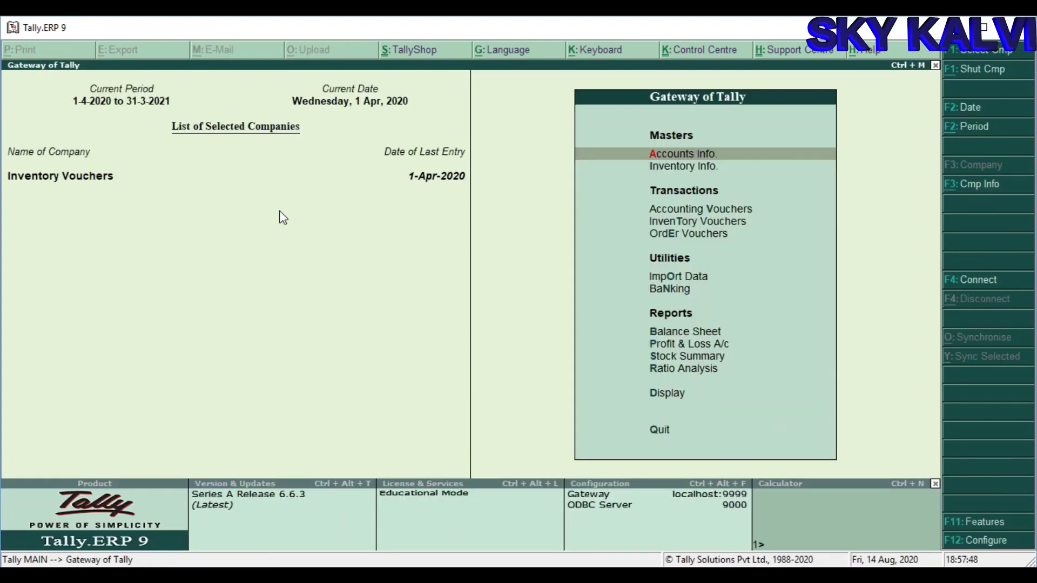
Step: Check the fan quantities remaining in Chennai Godown after the transfer in its godown summary
key(d)
key(Down)
key(Down)
key(Down)
key(Down)
key(Down)
key(Return)
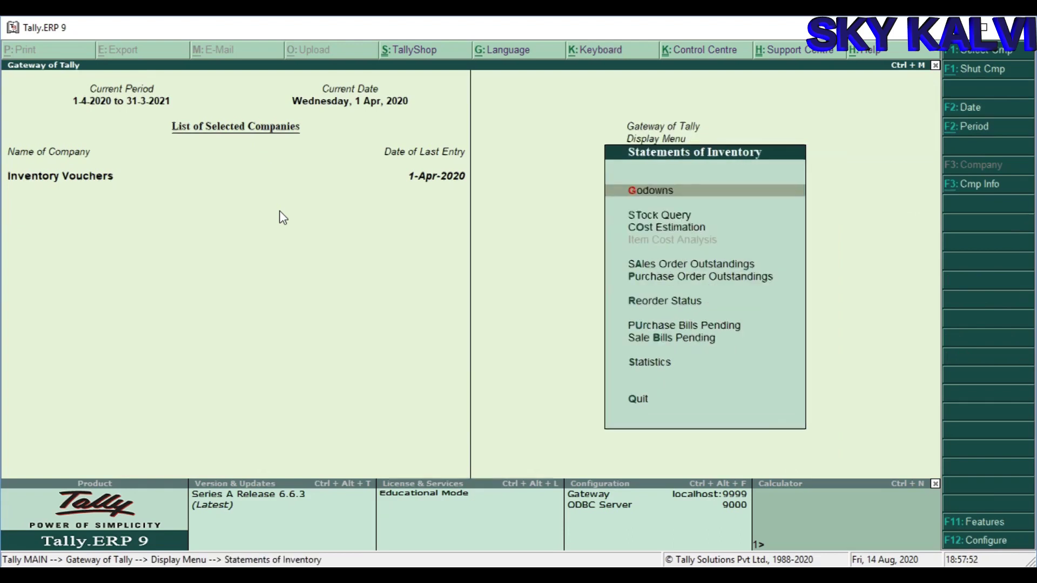
key(Return)
key(Down)
key(Return)
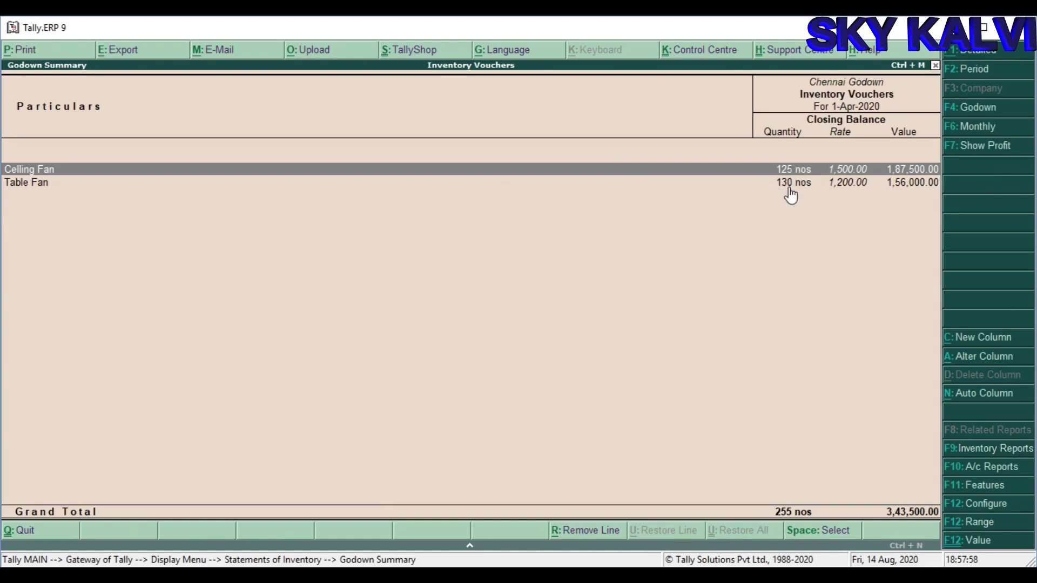
key(Escape)
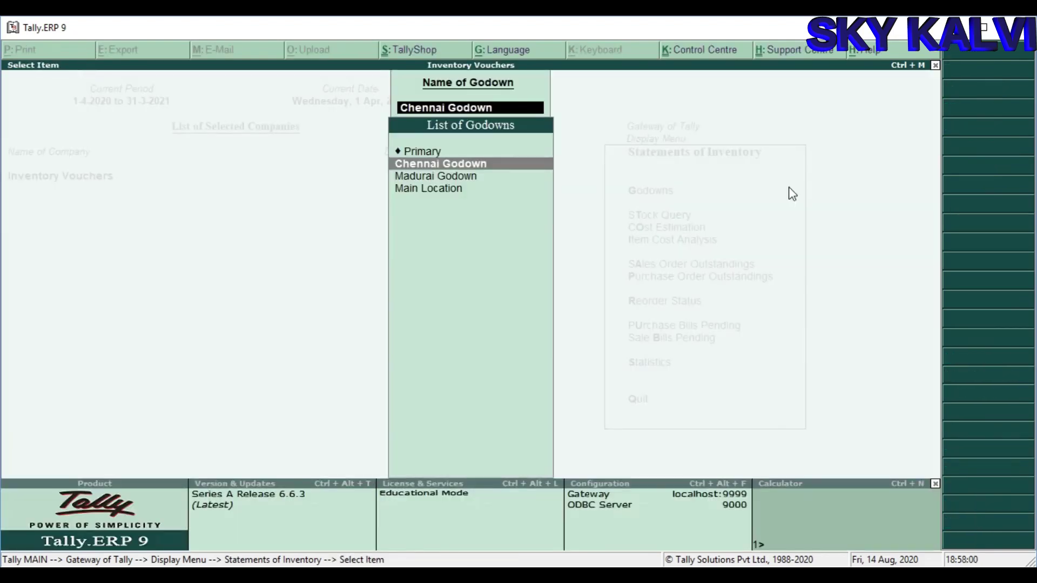
Step: Check the transferred fan quantities in the Madurai Godown summary and leave the godown reports
key(Down)
key(Down)
key(Up)
key(Return)
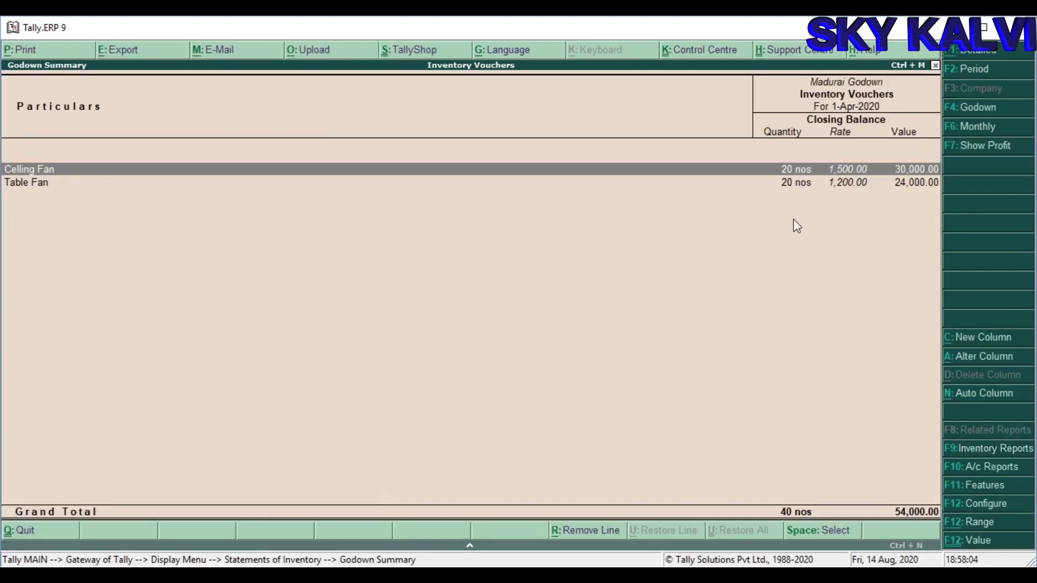
key(Escape)
key(Escape)
key(Escape)
key(Escape)
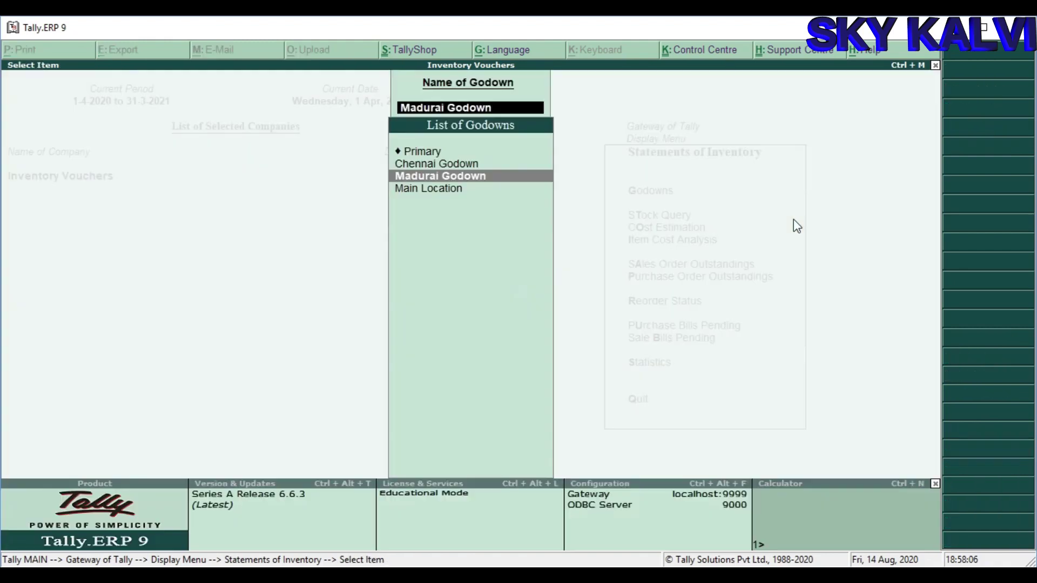
Step: Check the closing quantities of Celling Fan and Table Fan in the Stock Summary, and return to the Gateway of Tally
key(Escape)
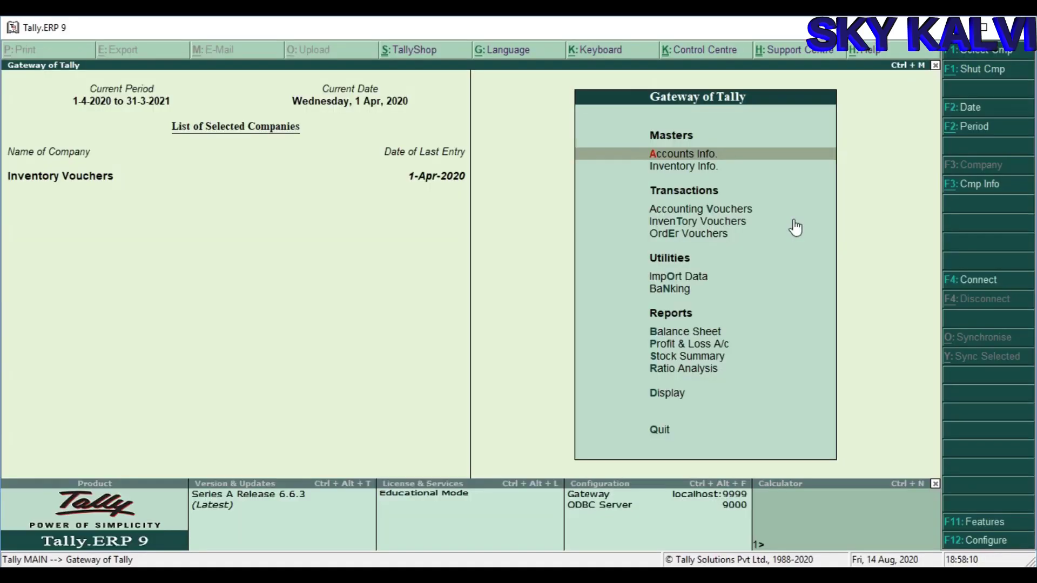
key(Down)
key(Down)
key(Down)
key(Down)
key(End)
key(Down)
key(Up)
key(Up)
key(Up)
key(Up)
key(Up)
key(Down)
key(Return)
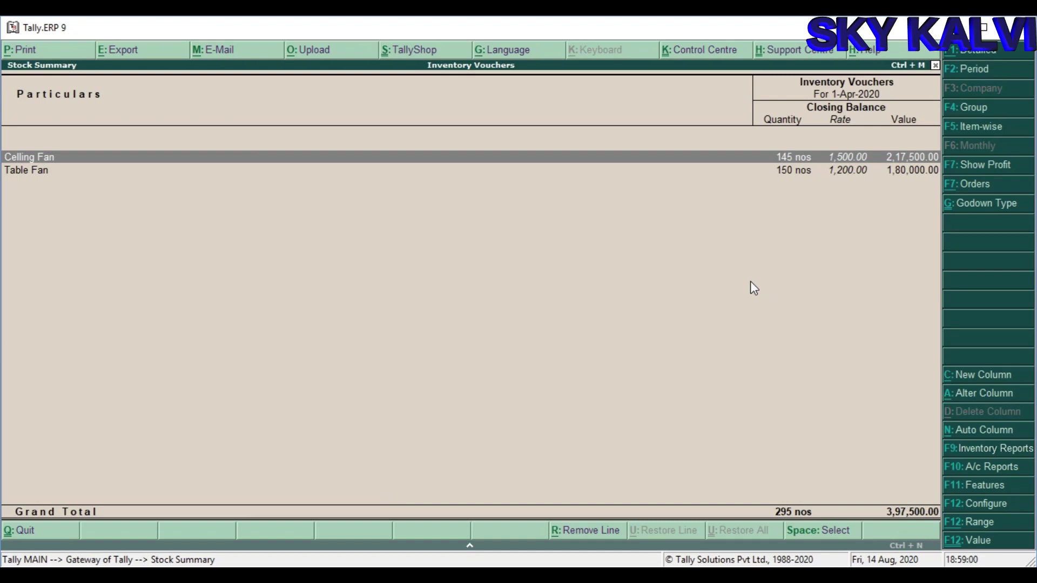
key(Down)
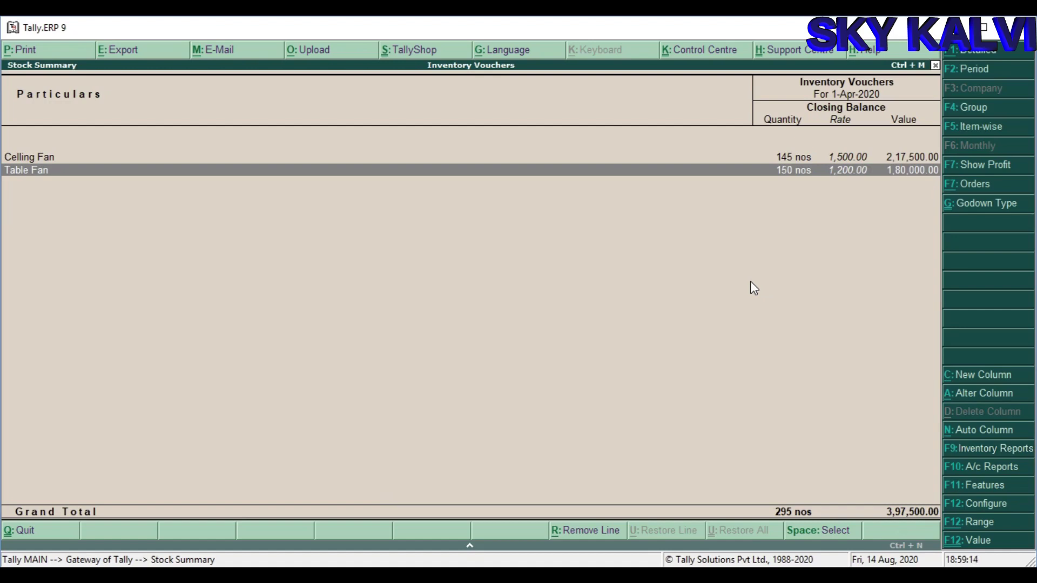
key(Escape)
key(Escape)
key(Escape)
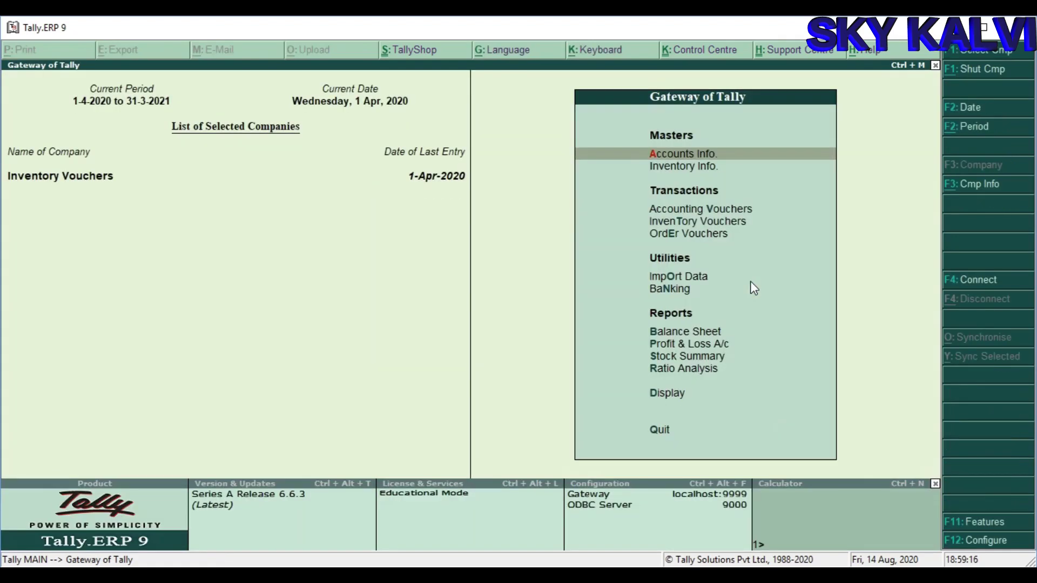
Step: Start a new Physical Stock voucher dated 1-Apr-2020
key(v)
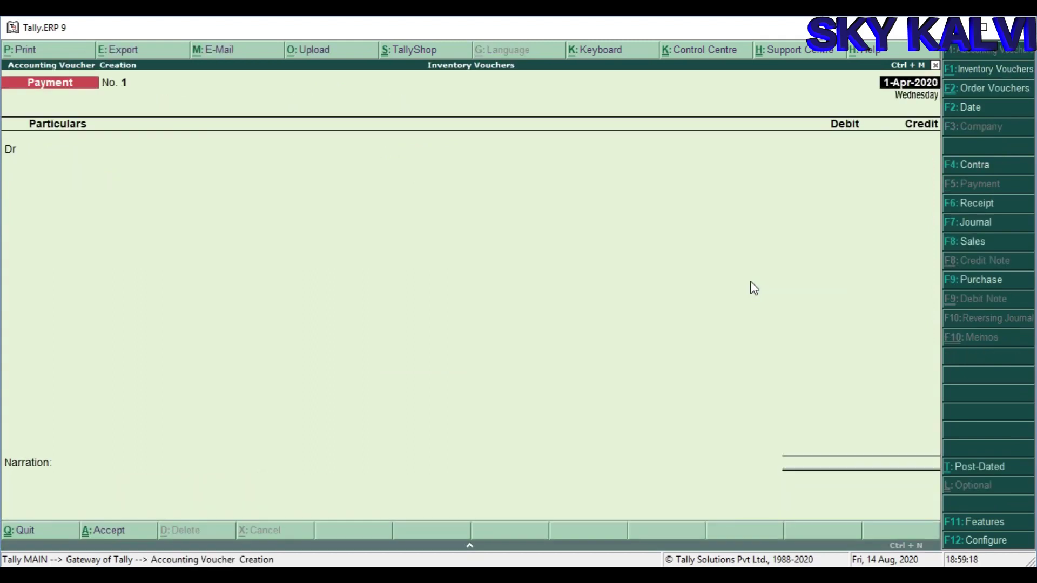
click(1020, 74)
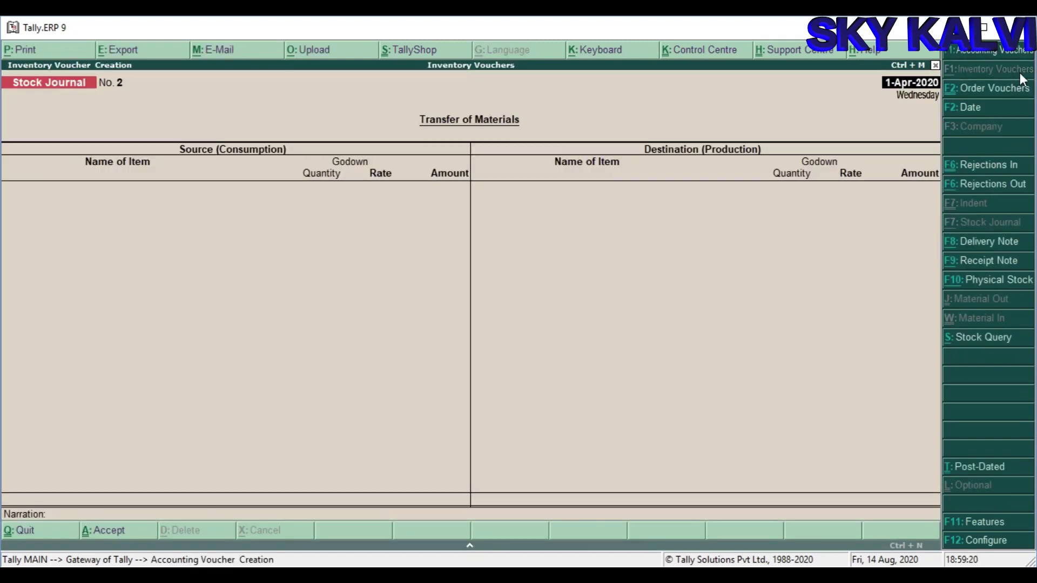
click(1003, 281)
key(Return)
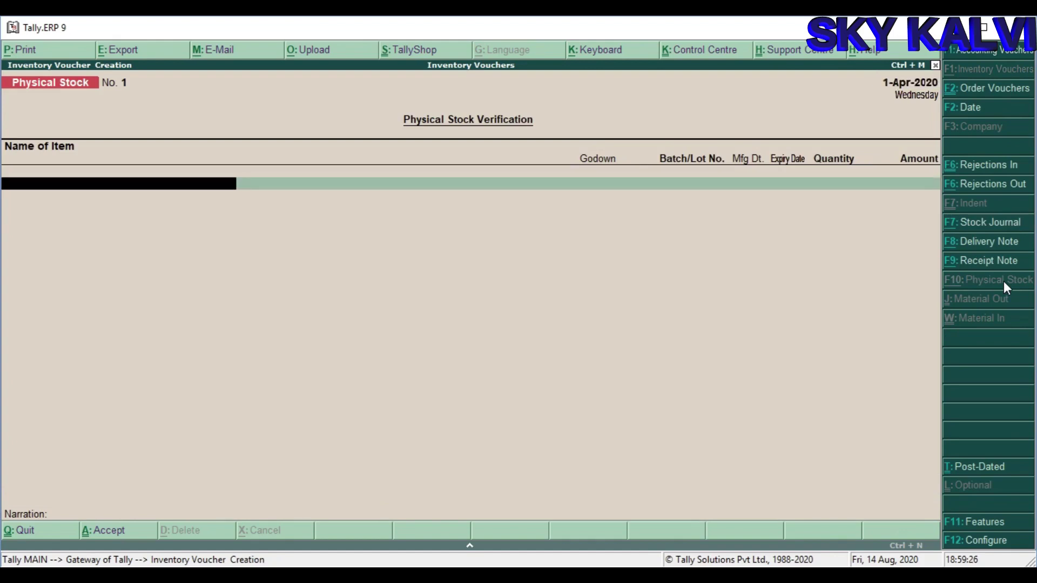
Step: Enter Celling Fan in the physical stock voucher with a counted quantity of 120 nos in Chennai Godown
text(C)
key(Return)
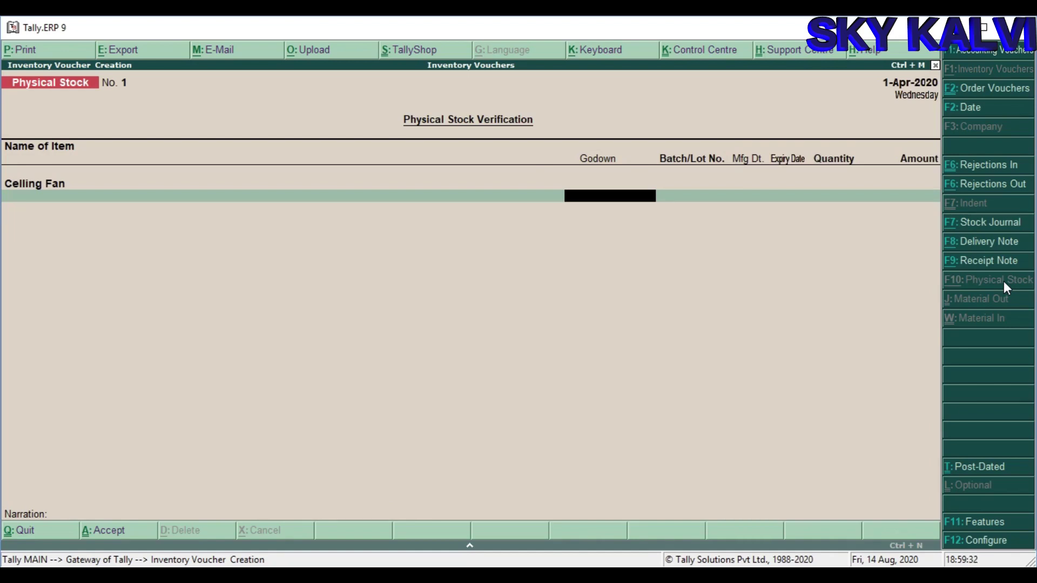
text(C)
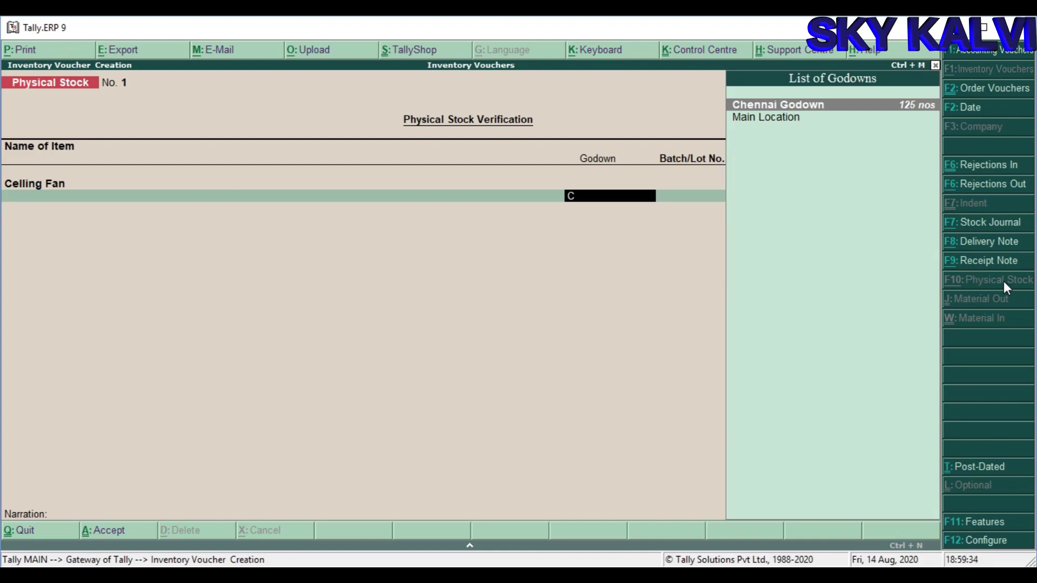
key(Return)
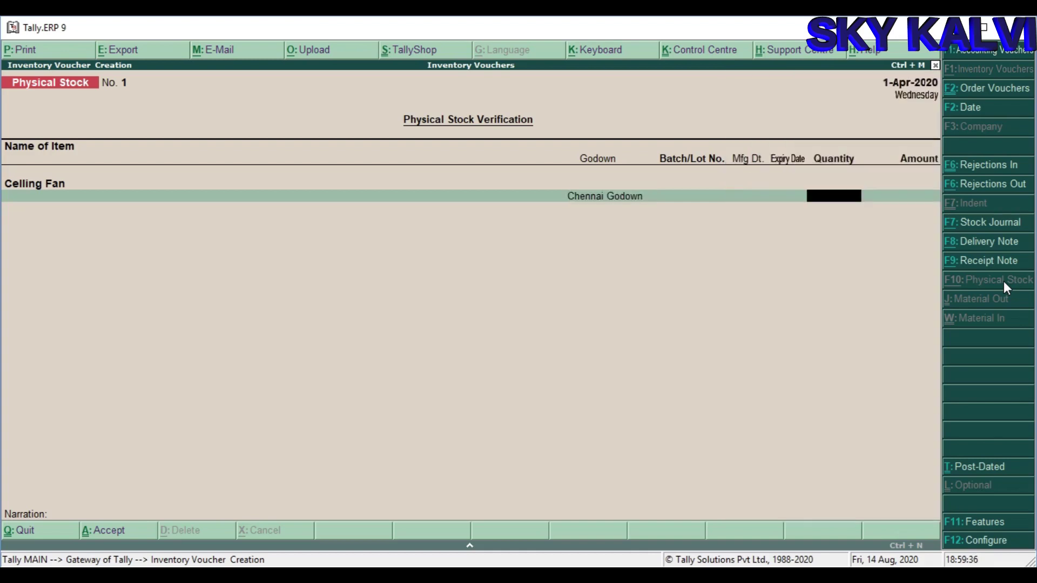
key(BackSpace)
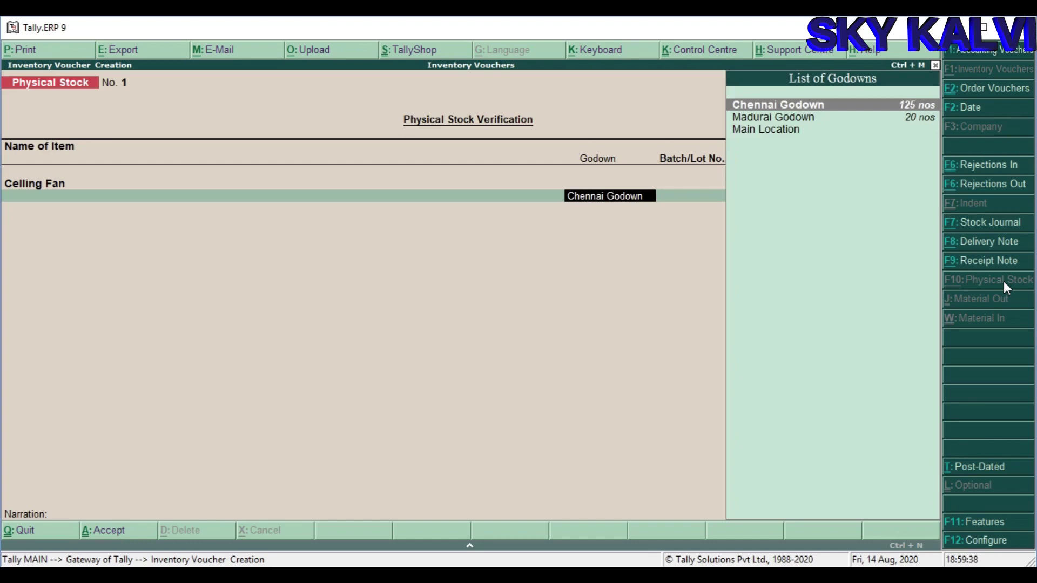
key(Return)
text(120)
key(Return)
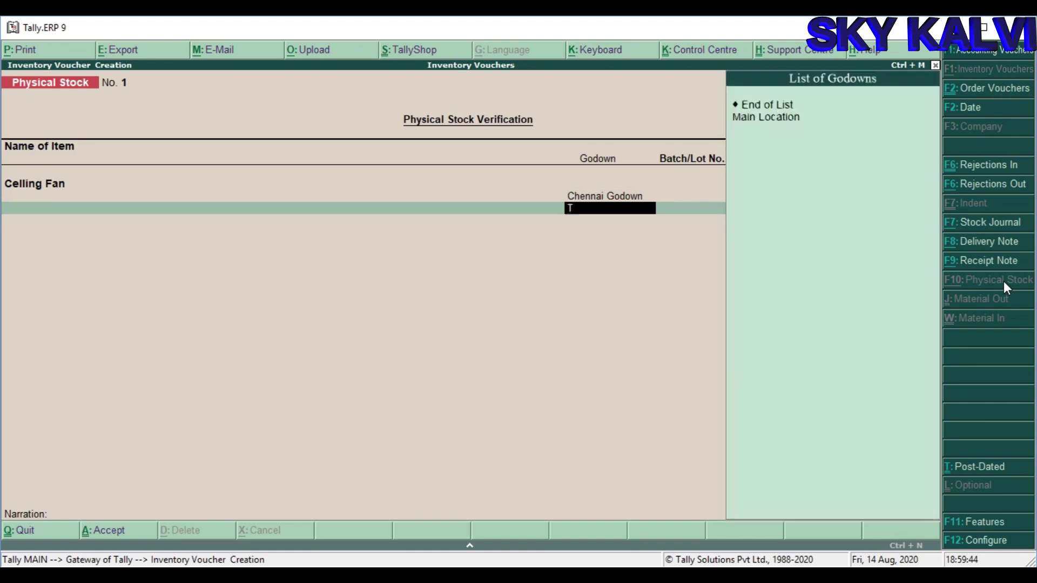
Step: Record 20 nos of Celling Fan in Madurai Godown and finish the item's godown allocation
text(T)
key(BackSpace)
text(M)
key(Down)
key(Return)
text(20)
key(Return)
key(Return)
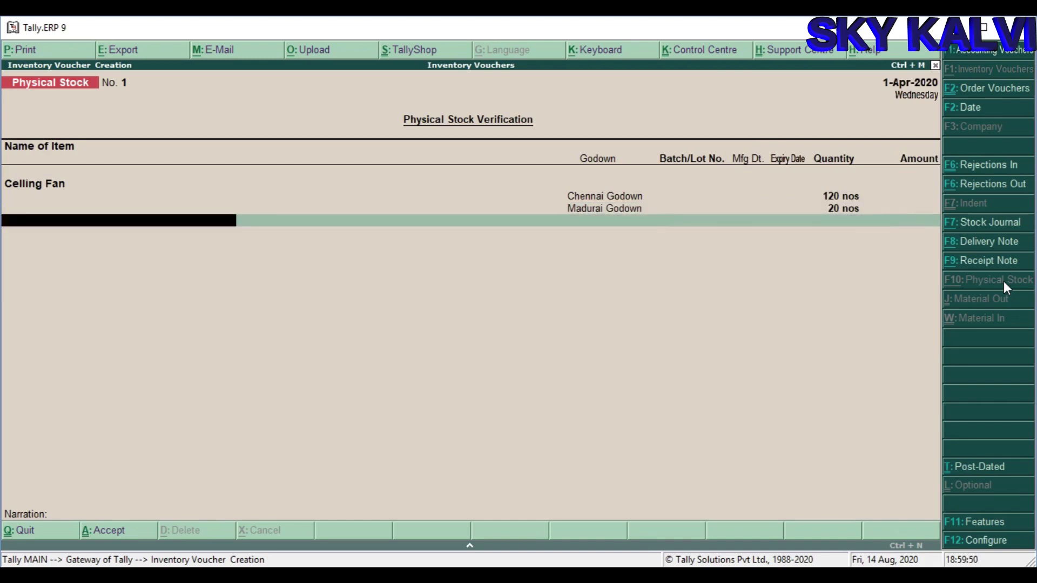
Step: Enter Table Fan in the physical stock voucher with a counted quantity of 130 nos in Chennai Godown
text(T)
key(Return)
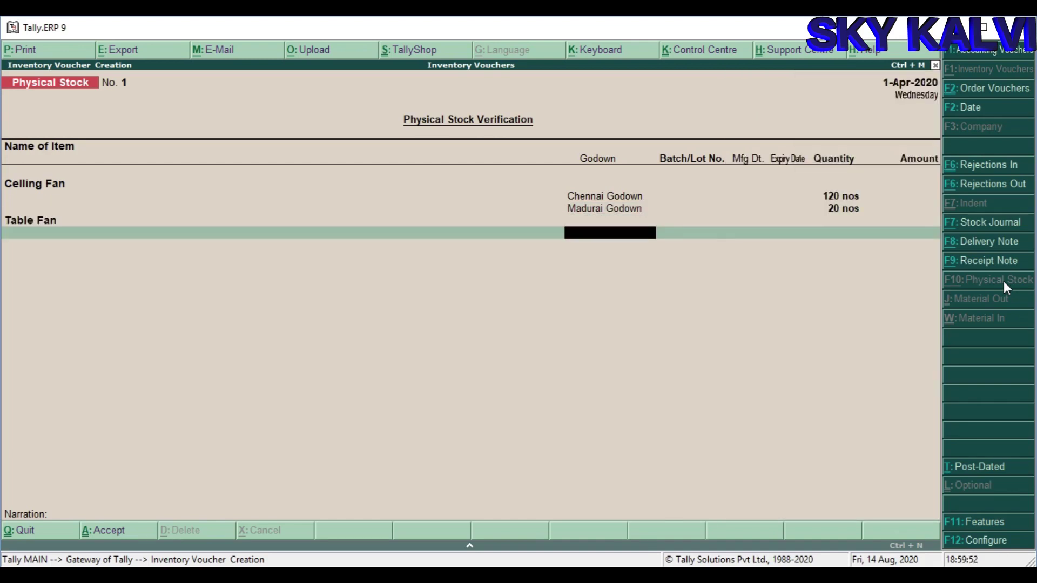
text(C)
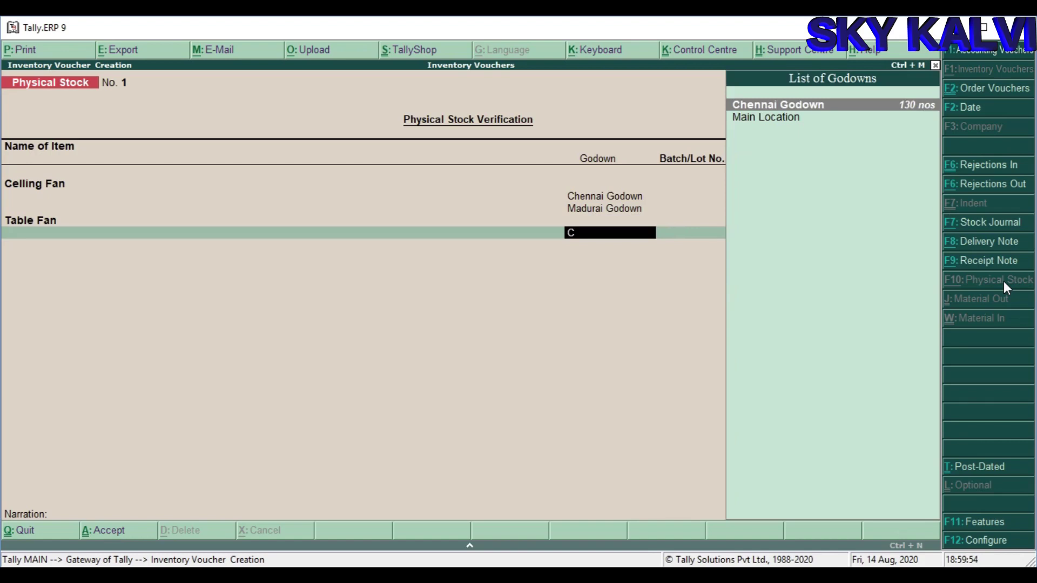
key(Return)
text(130)
key(Return)
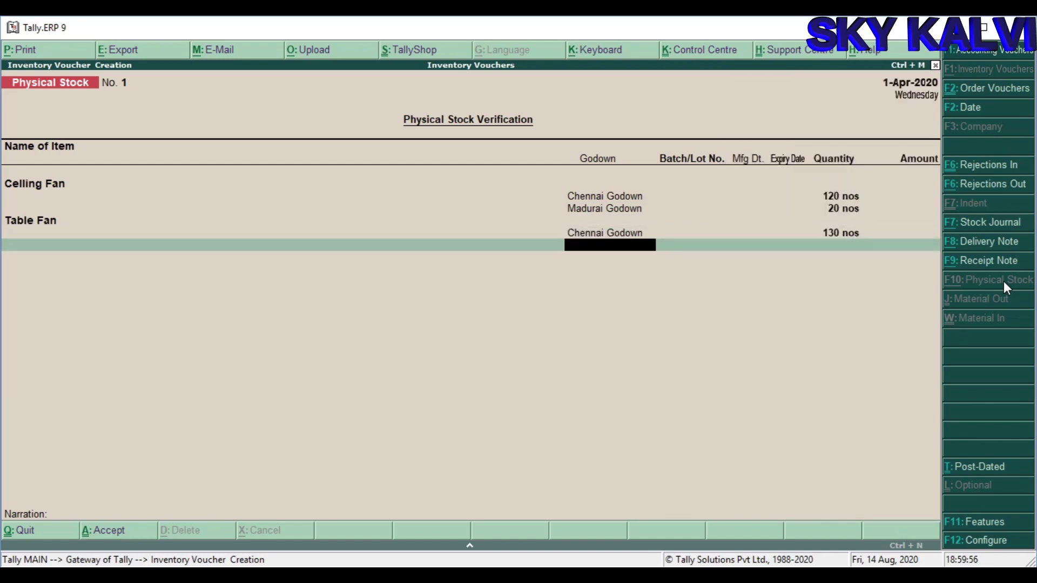
Step: Record a counted quantity of 13 nos of Table Fan in Madurai Godown
text(M)
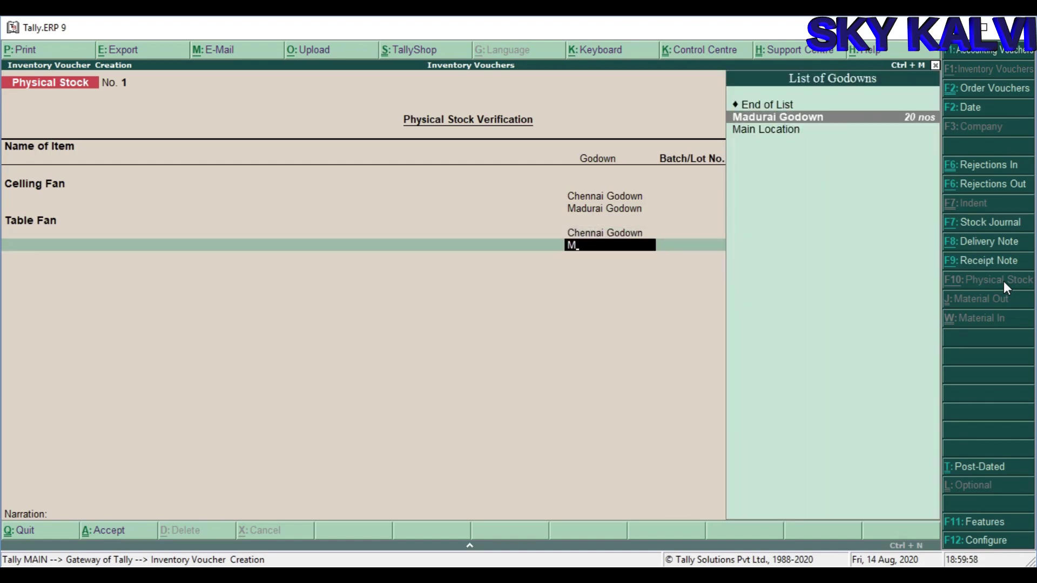
key(Return)
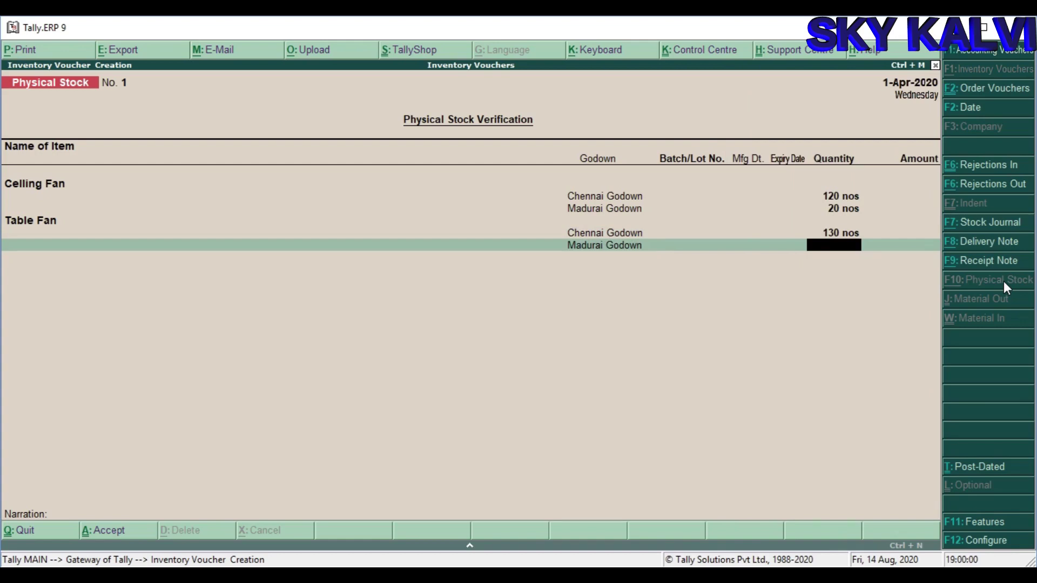
text(20)
key(BackSpace)
key(BackSpace)
text(13)
key(Return)
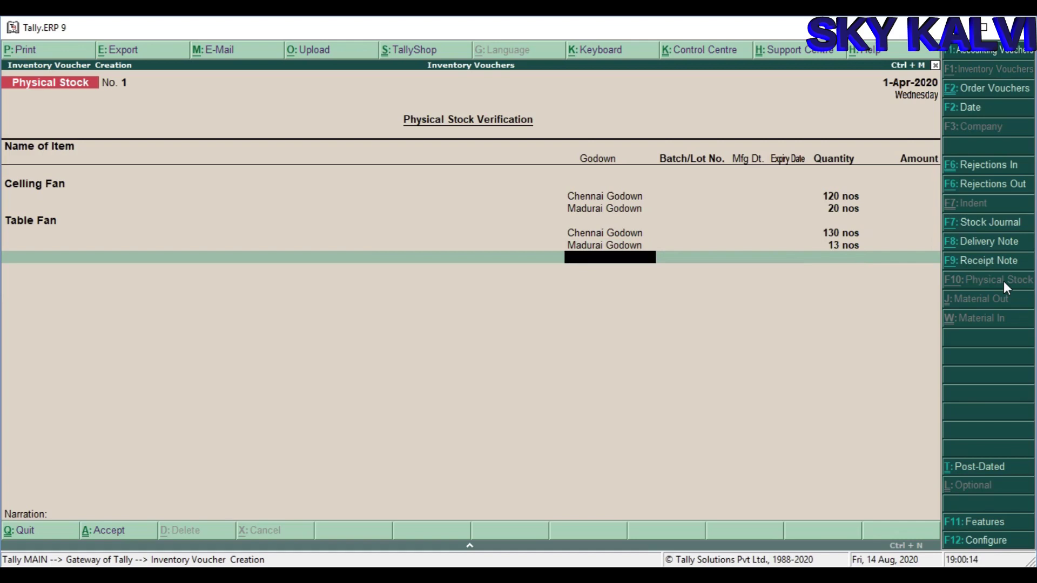
Step: End the item list, save the physical stock voucher without a narration, and return to the Gateway of Tally
key(Return)
key(Return)
key(Return)
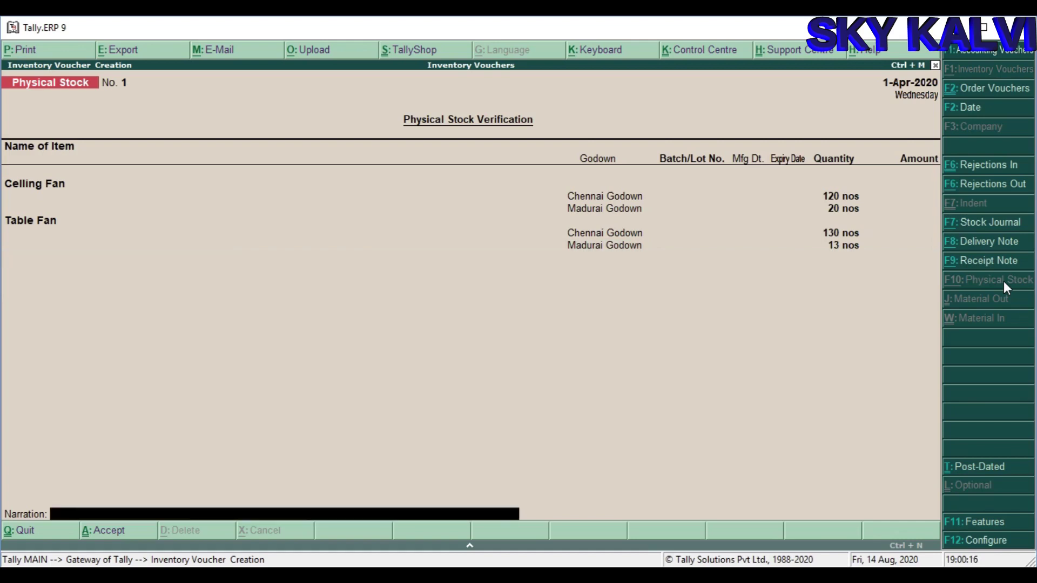
key(Return)
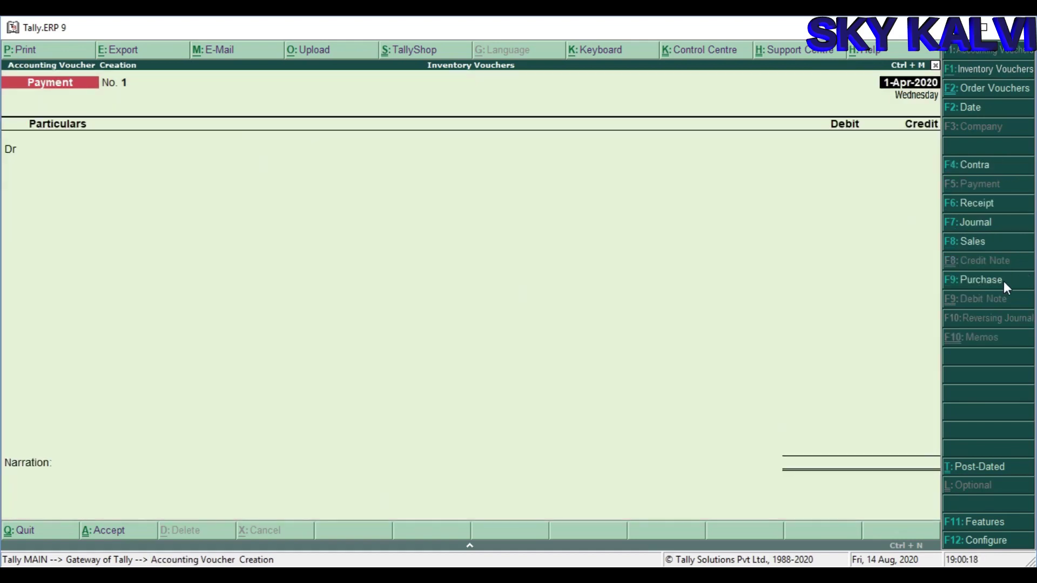
key(Escape)
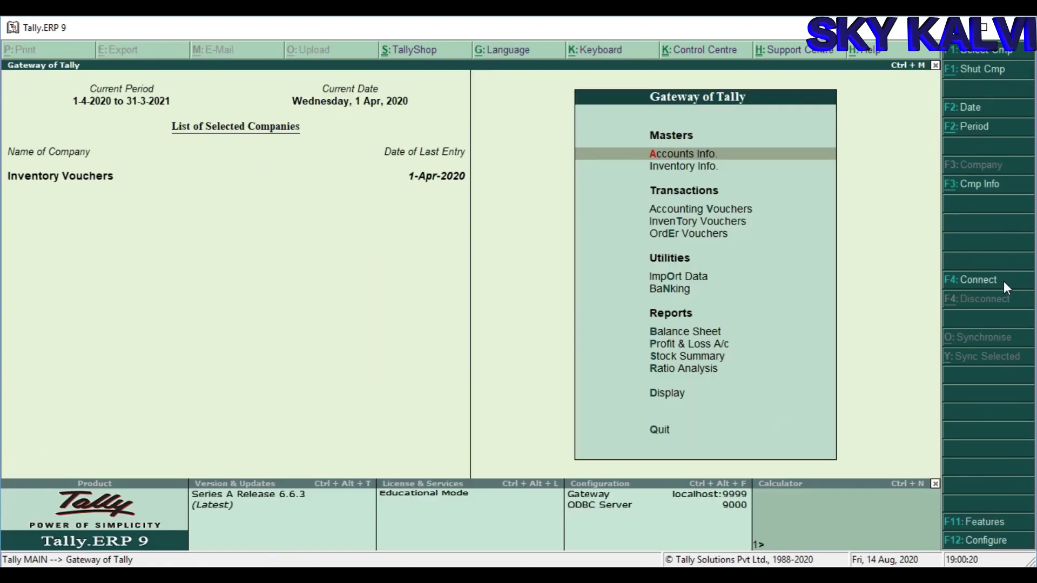
Step: Check the adjusted closing quantities of both fans in the Stock Summary, and close the report
key(s)
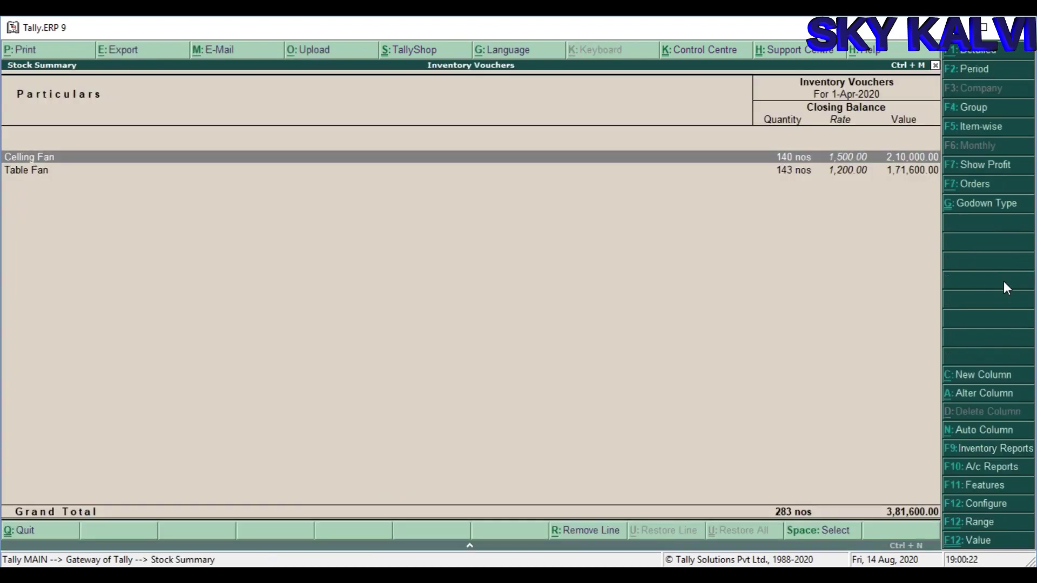
key(Down)
key(Up)
key(Down)
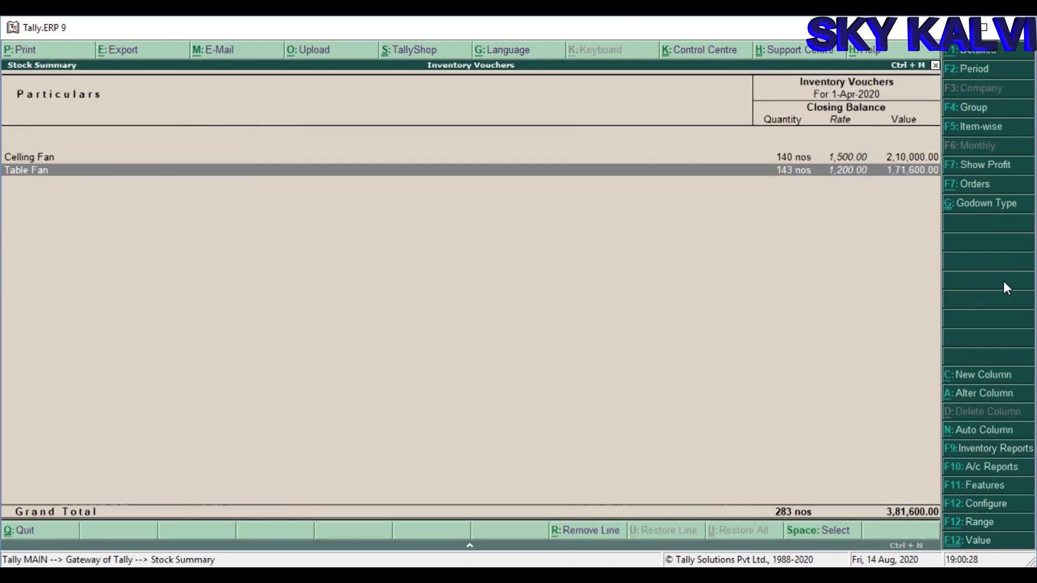
key(Escape)
Step: Check the fan quantities in the Madurai Godown summary after the physical stock entry, and leave the reports
key(d)
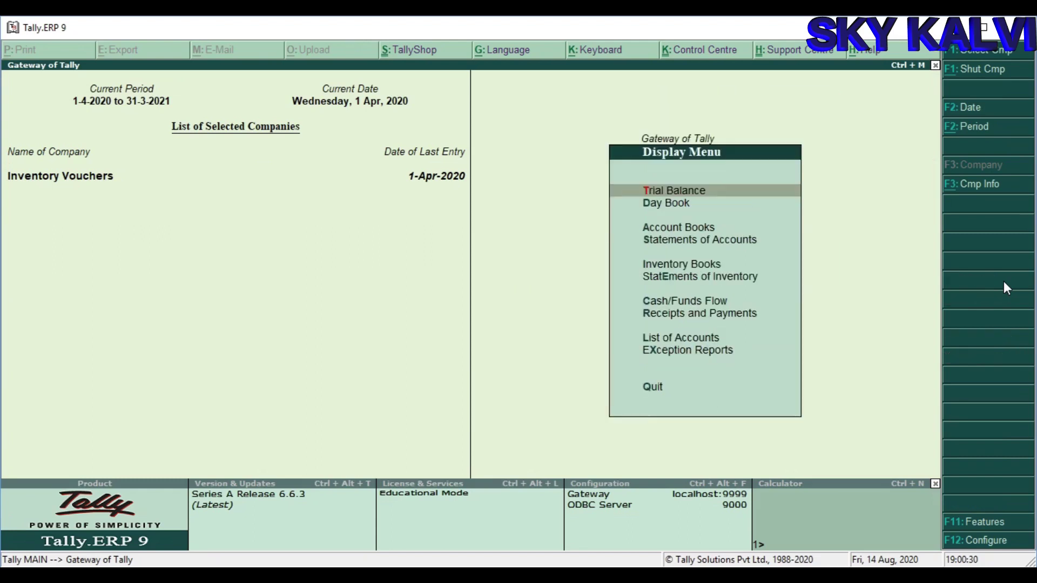
key(Down)
key(Down)
key(Down)
key(Down)
key(Down)
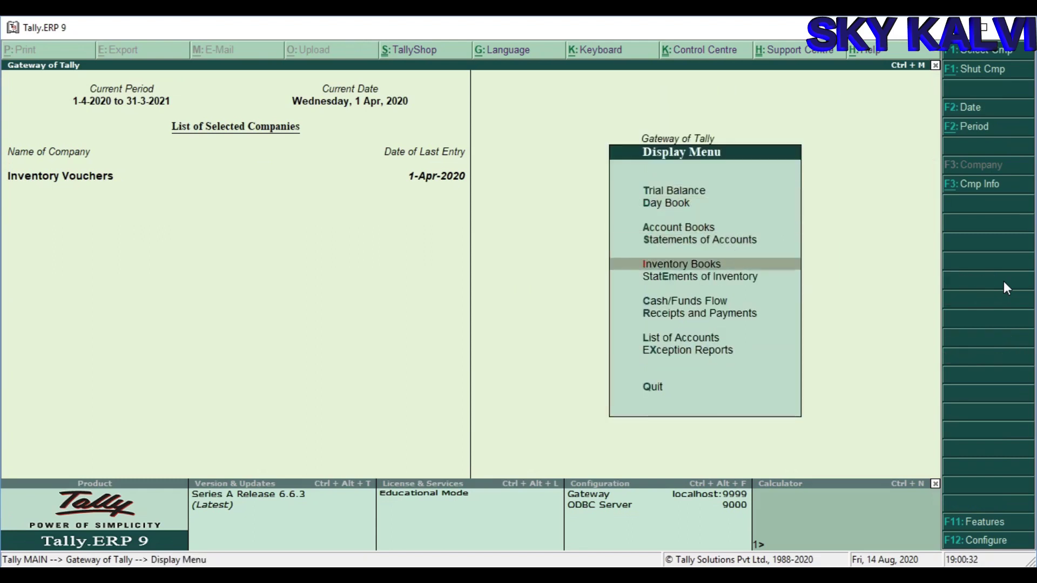
key(Return)
key(Return)
key(Down)
key(Down)
key(Down)
key(Up)
key(Return)
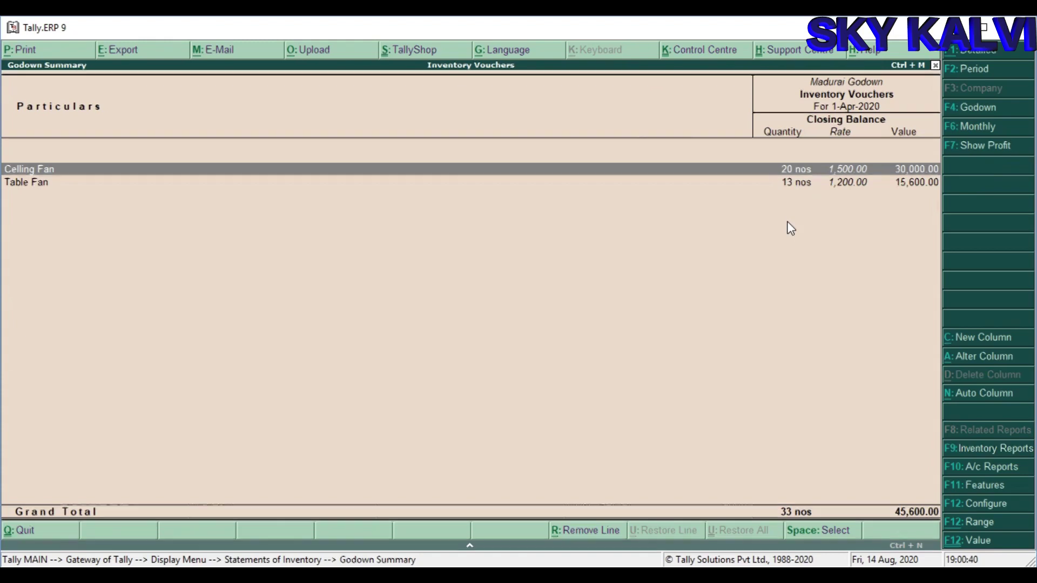
key(Escape)
key(Escape)
key(Escape)
key(Escape)
key(Escape)
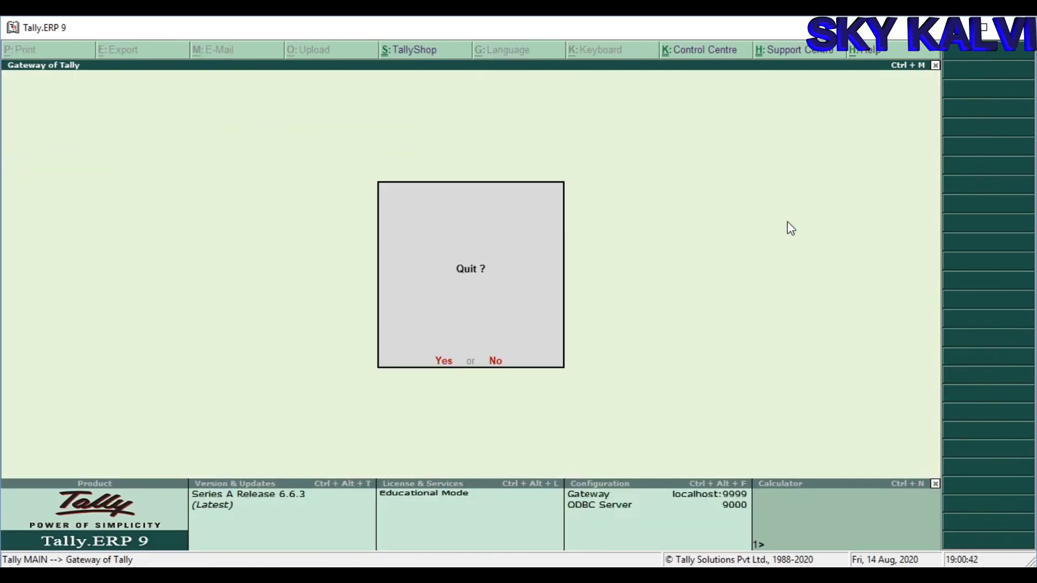